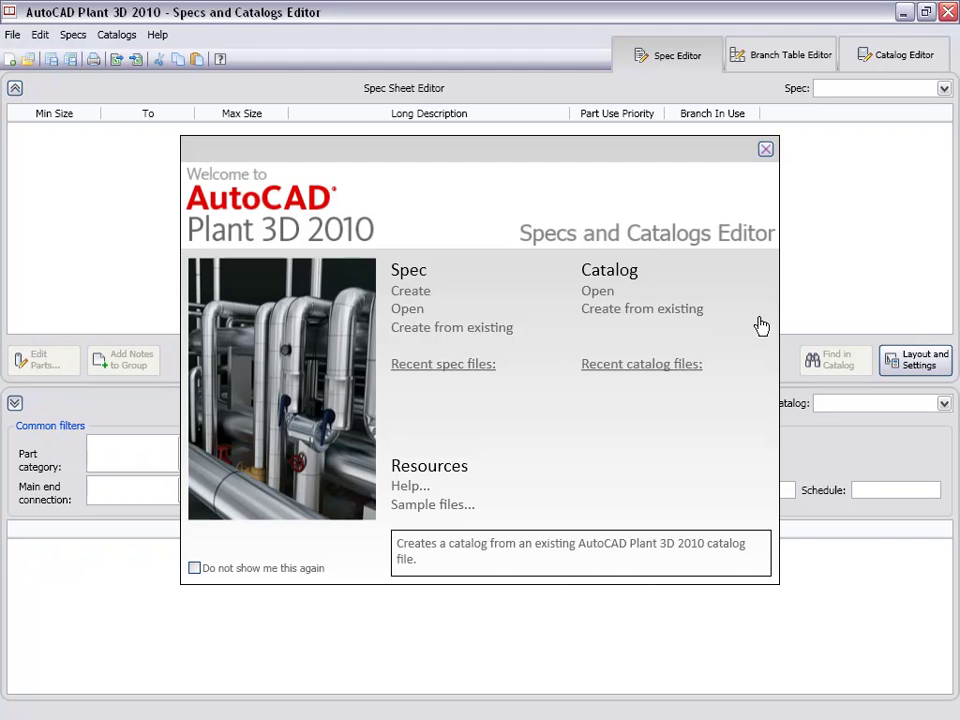
# - Create spec C:\SampleProject\Spec Sheets\A-6.4 described 'LINE CLASS A-6.4 (Demonstration)' using the ASME Pipes and Fittings Catalog
pyautogui.click(424, 297)
pyautogui.write('C:')
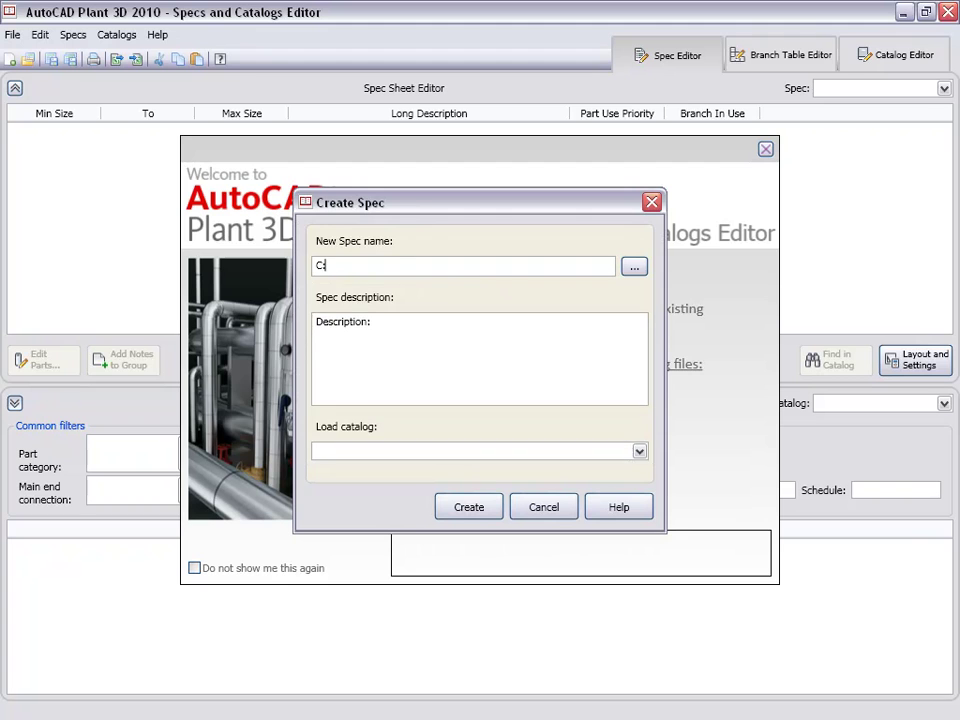
pyautogui.write('\\SampleP')
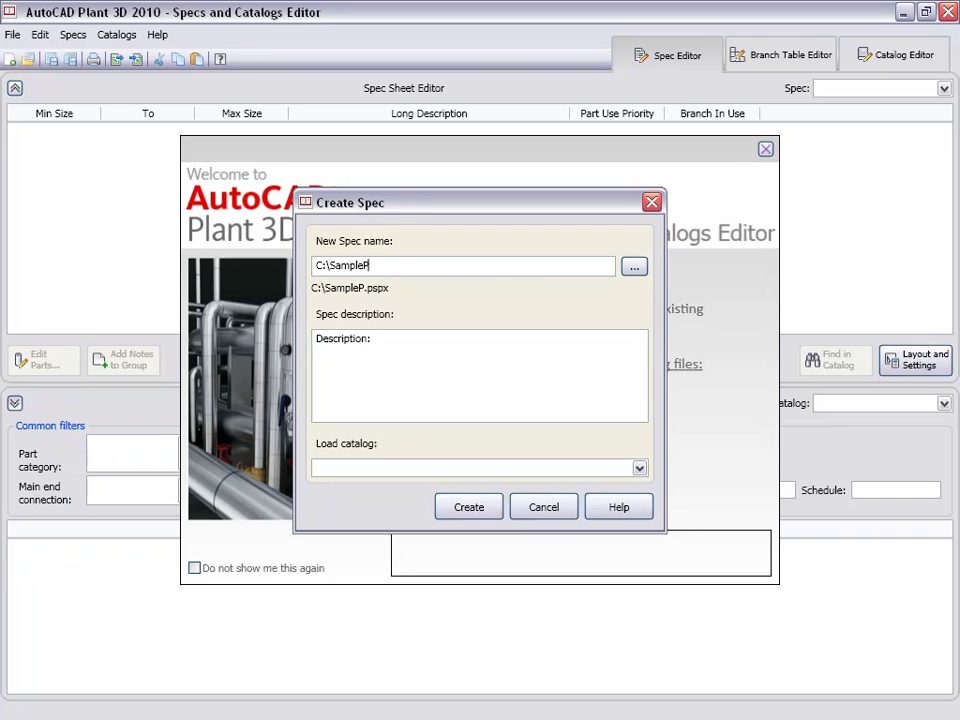
pyautogui.write('roject\\Spe')
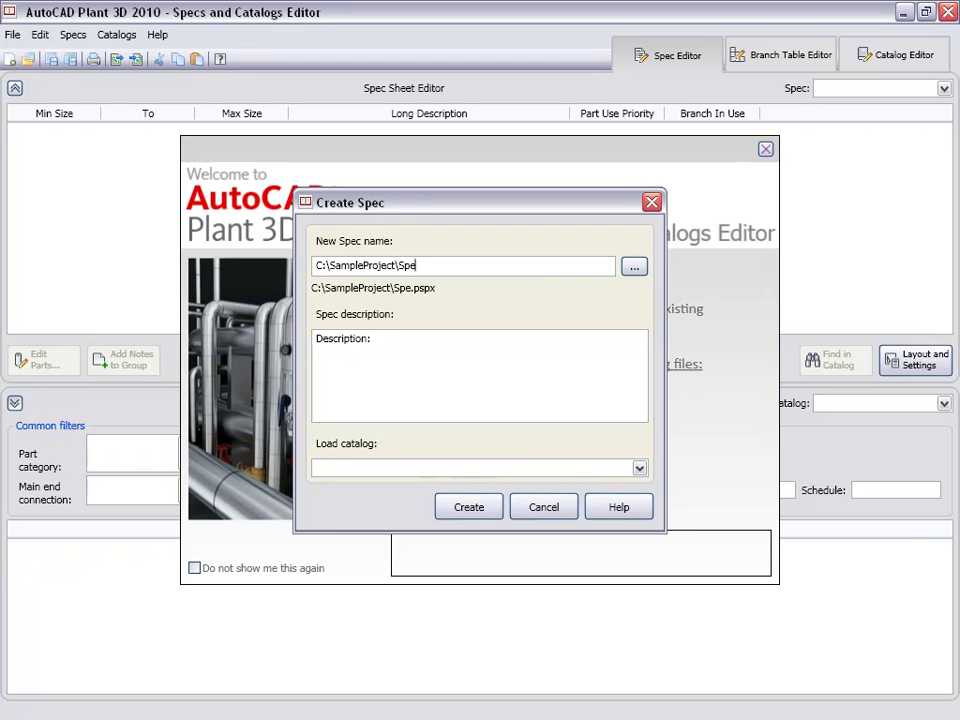
pyautogui.write('c Sheets\\')
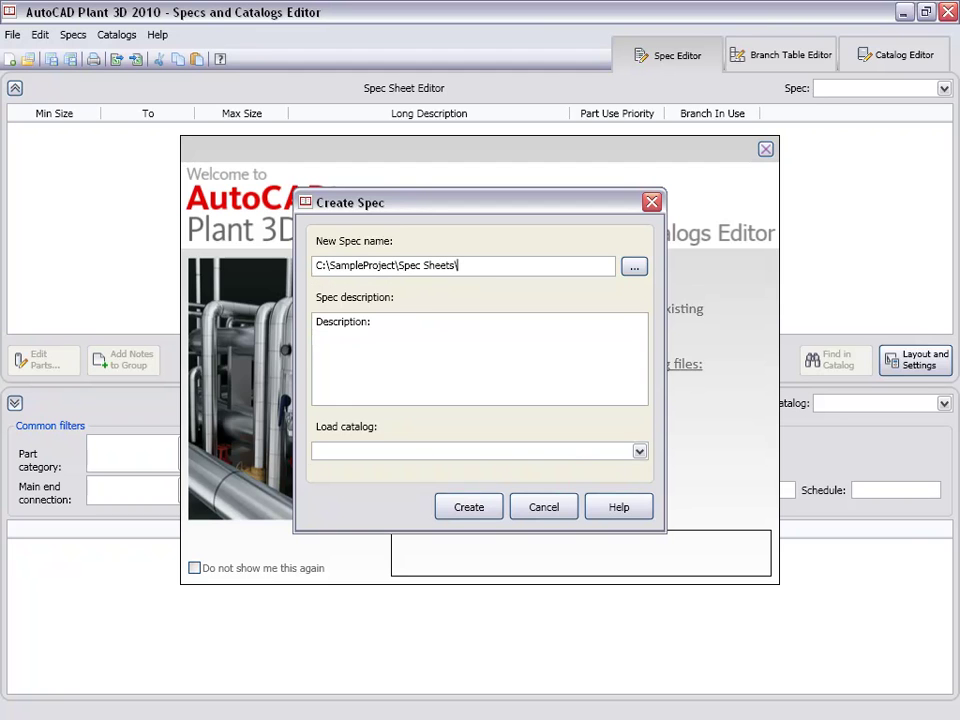
pyautogui.write('A-6.4')
pyautogui.press('Tab')
pyautogui.write('LI')
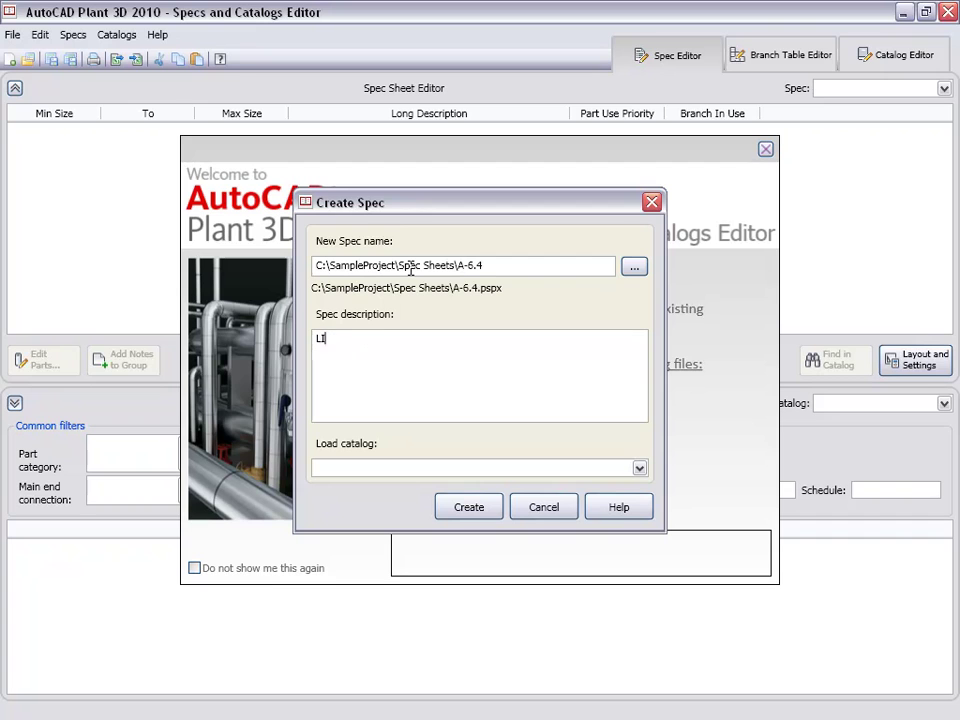
pyautogui.write('NE CLASS A-6.4')
pyautogui.press('Return')
pyautogui.write('(Demonstration)')
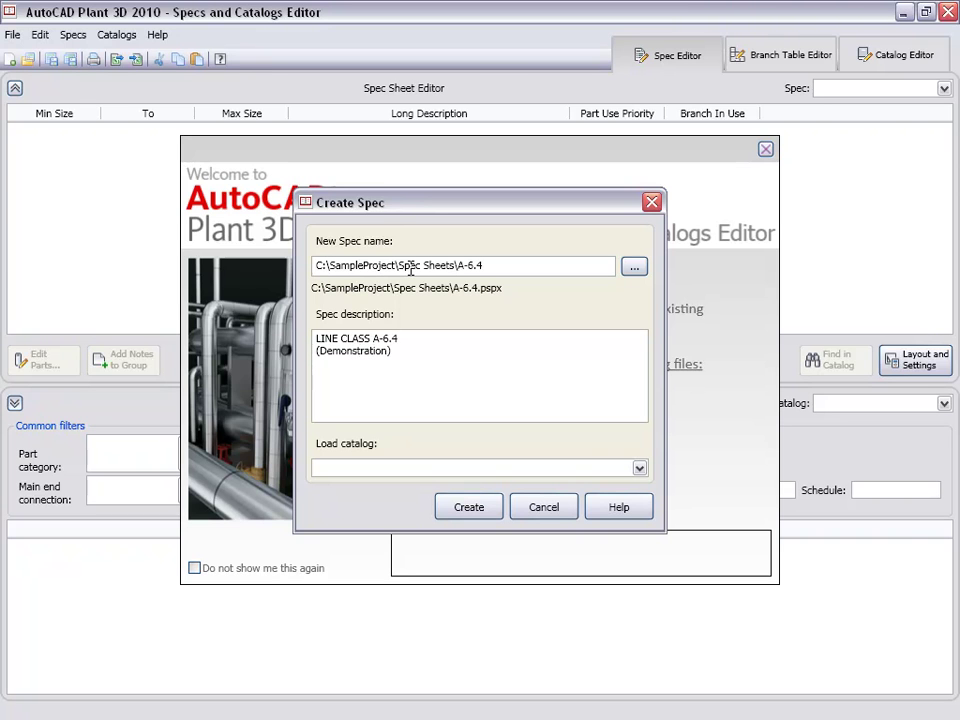
pyautogui.click(638, 468)
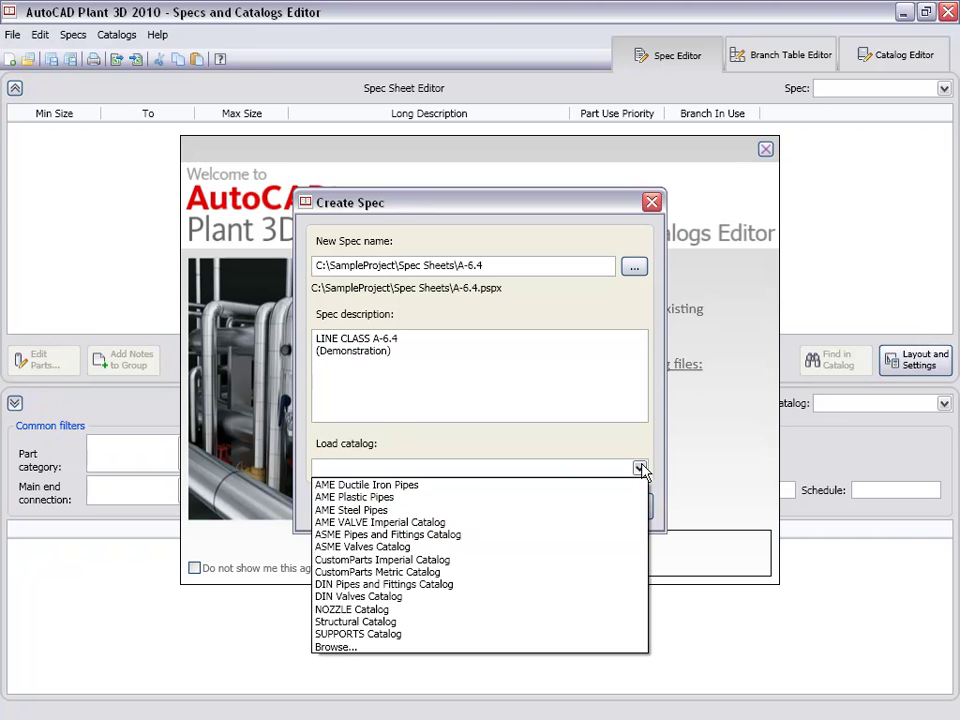
pyautogui.click(540, 536)
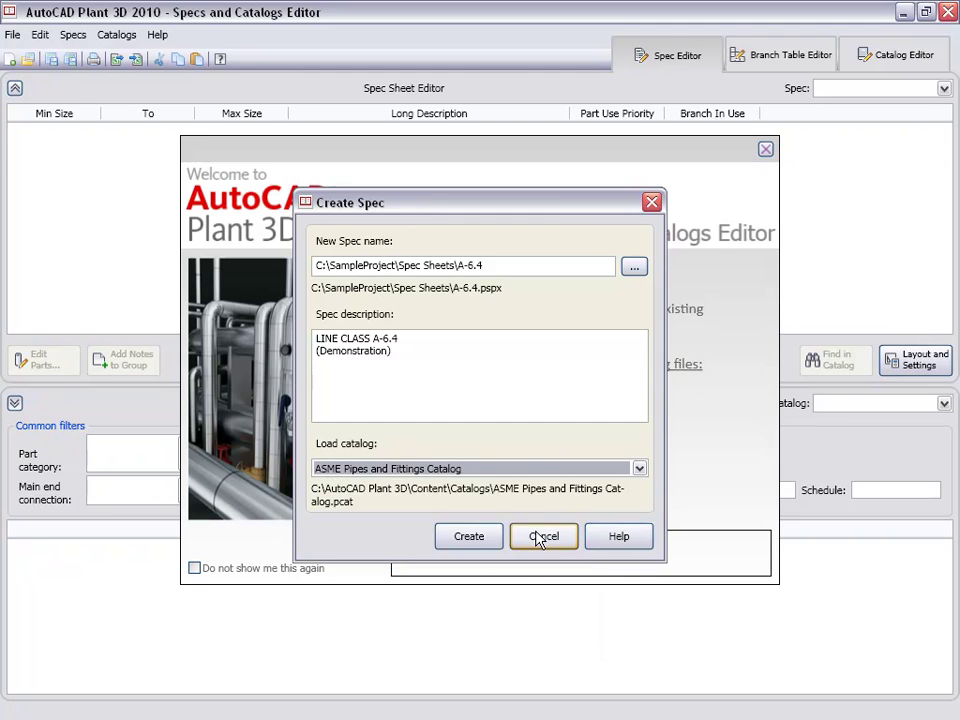
pyautogui.click(482, 538)
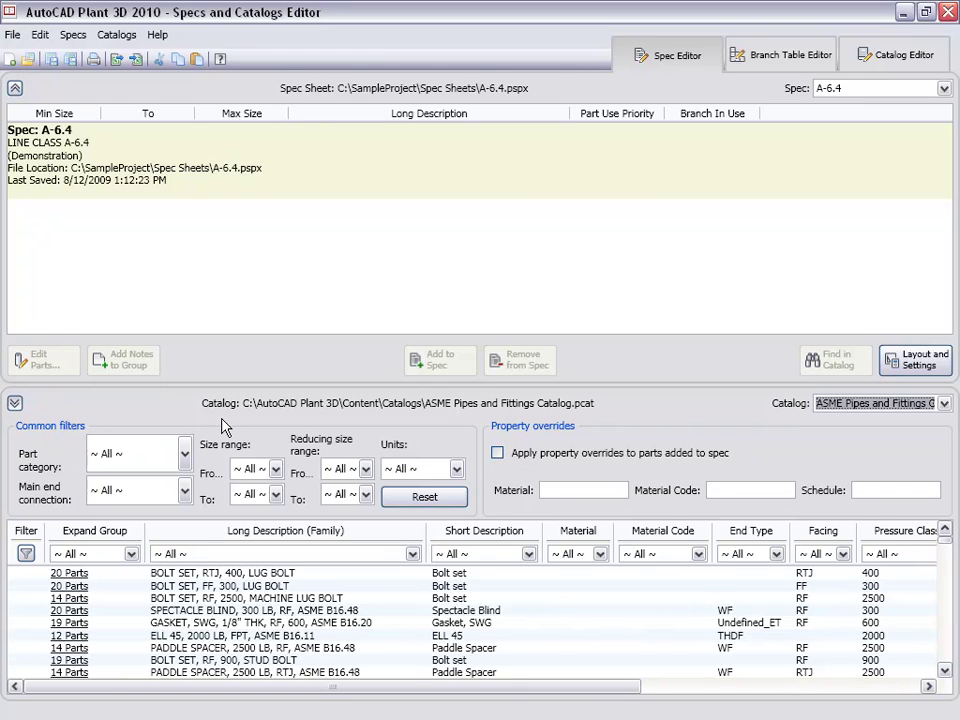
# - Look over the Branch Table Editor and Catalog Editor views, then return to the Spec Editor
pyautogui.click(787, 57)
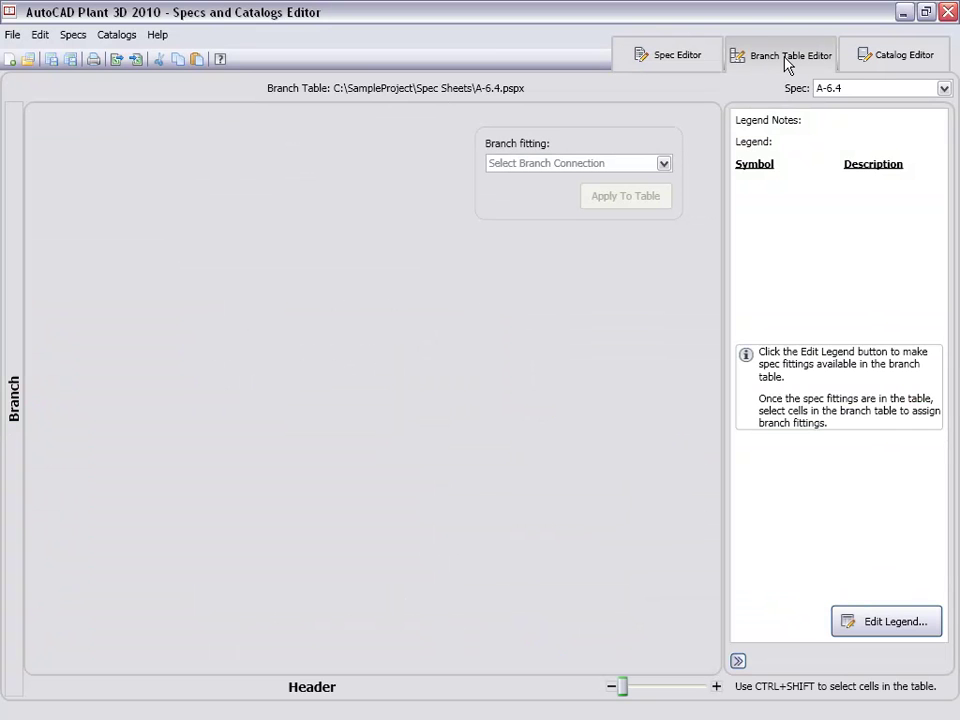
pyautogui.click(884, 60)
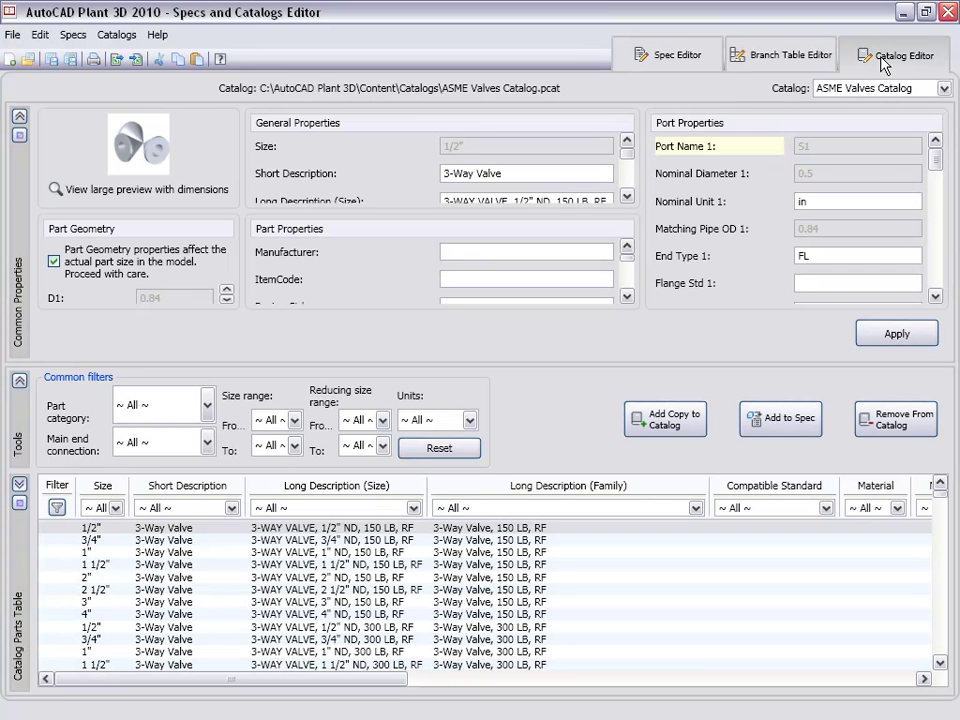
pyautogui.click(666, 58)
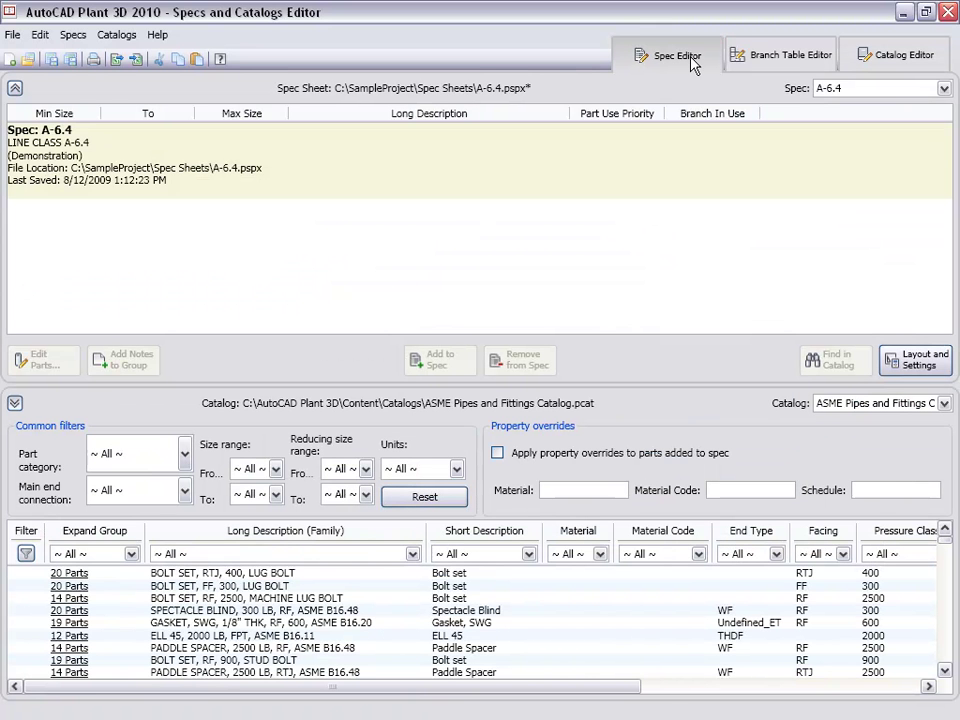
# - Filter the catalog to Pipe and review the 42-part PIPE, PE, ASME B36.10 group
pyautogui.click(135, 454)
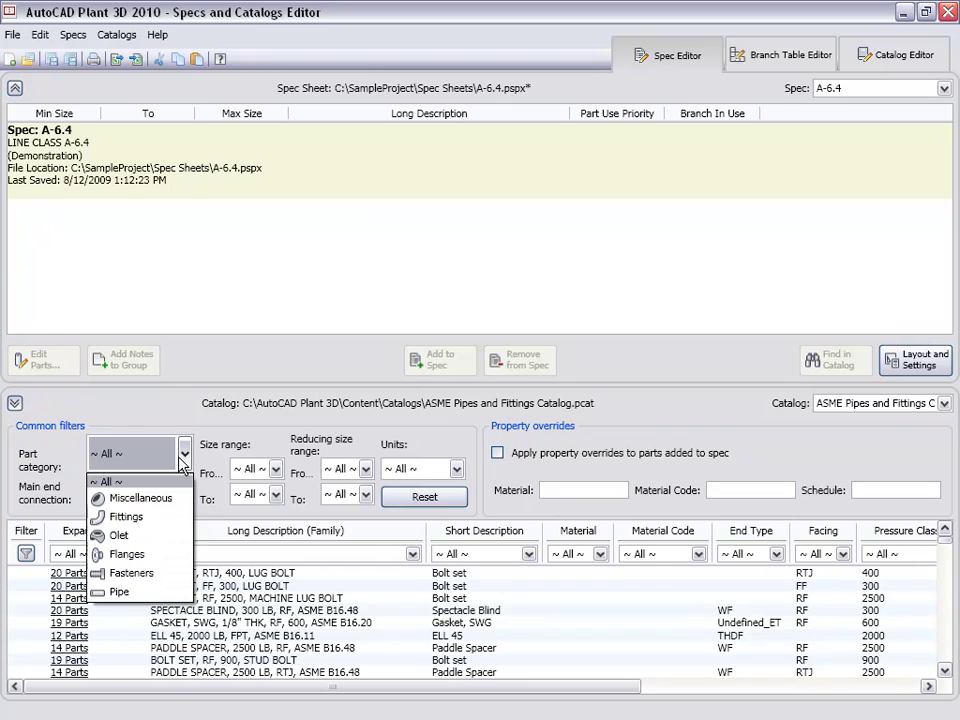
pyautogui.click(120, 592)
pyautogui.click(67, 574)
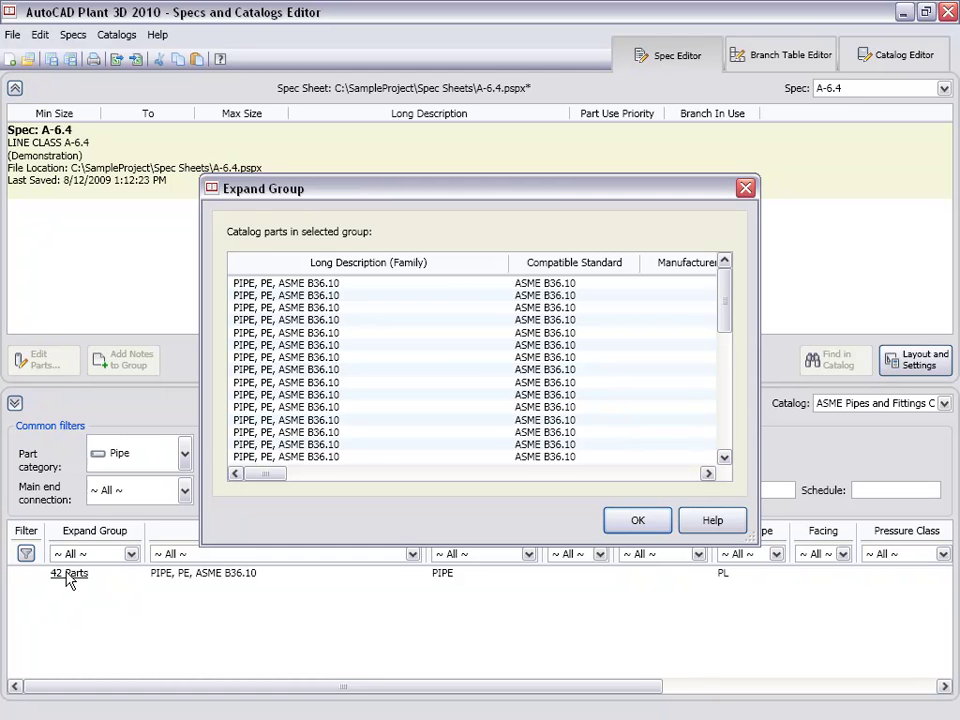
pyautogui.moveTo(262, 474); pyautogui.dragTo(335, 476)
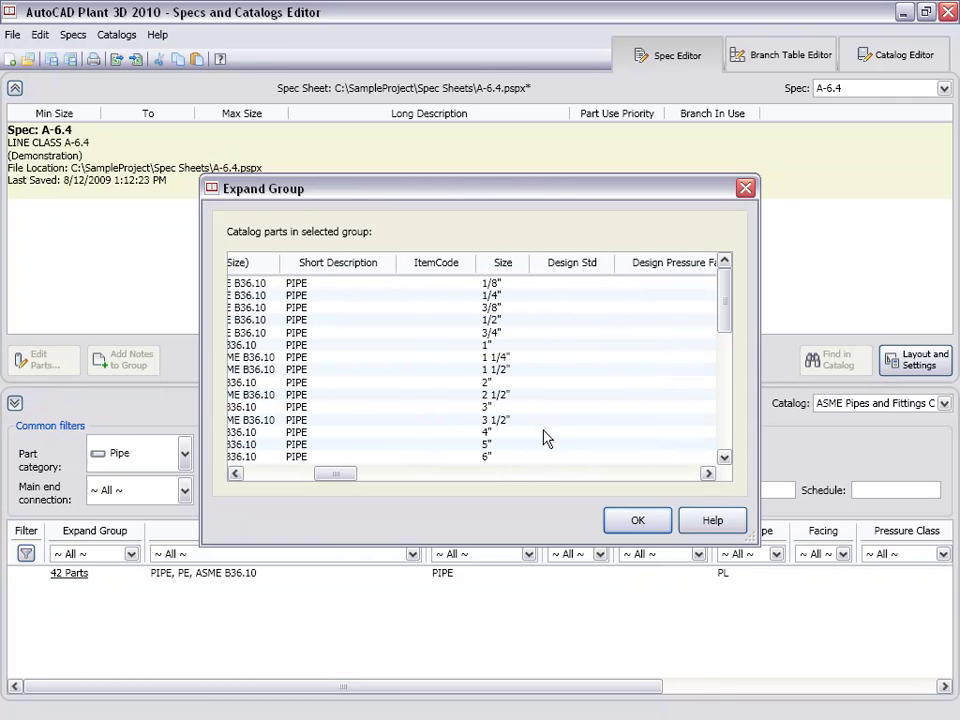
pyautogui.scroll(-9, 722, 456)
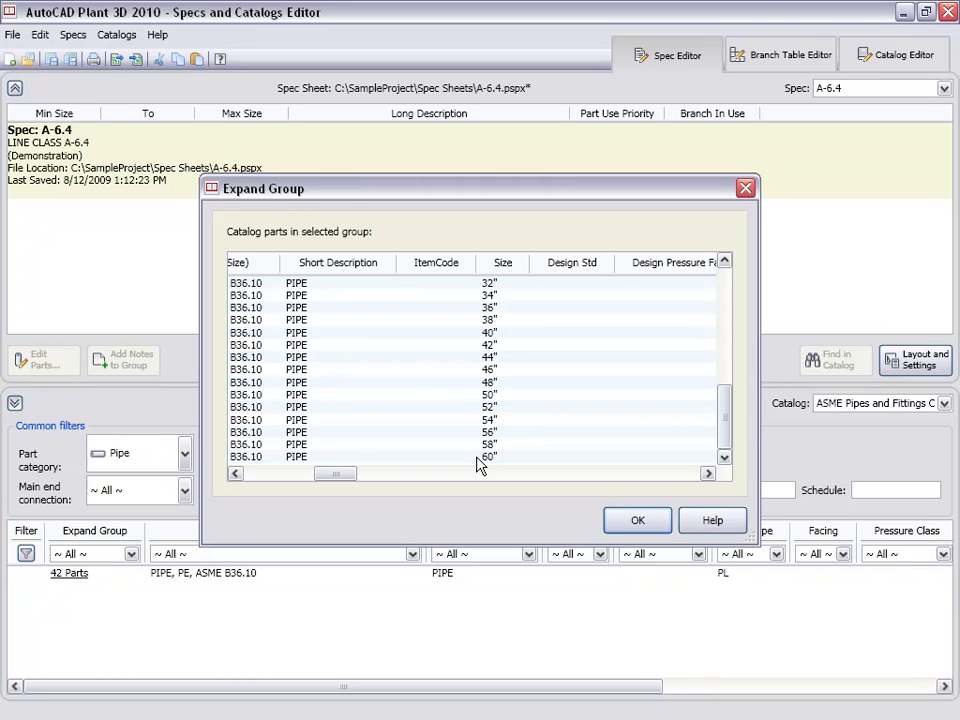
# - Set the pipe size range from 1" to 1 1/2"
pyautogui.click(745, 188)
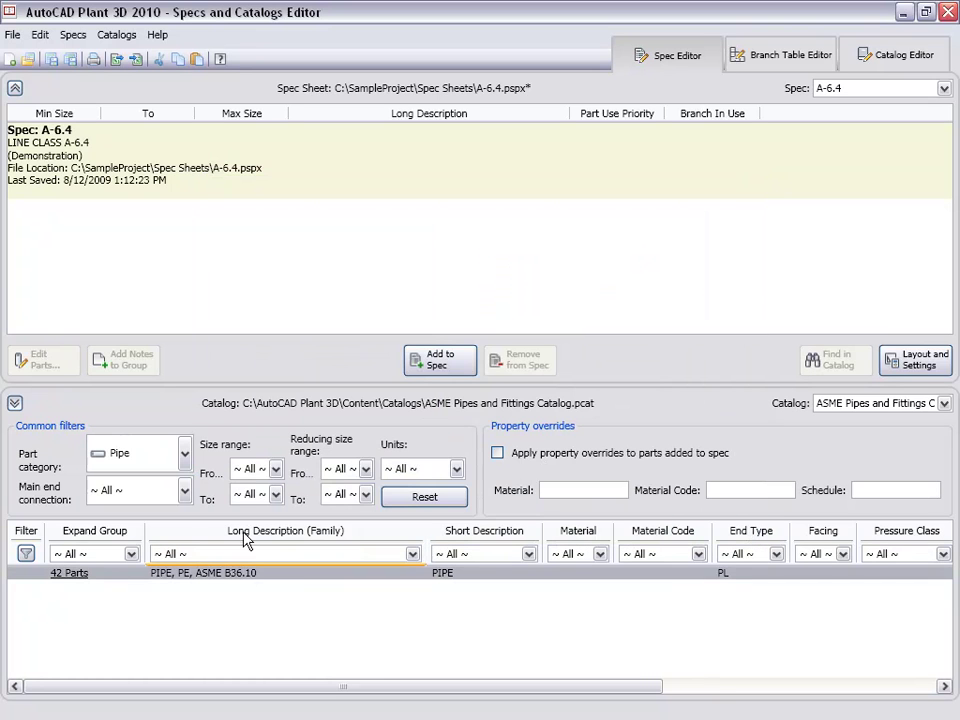
pyautogui.click(276, 469)
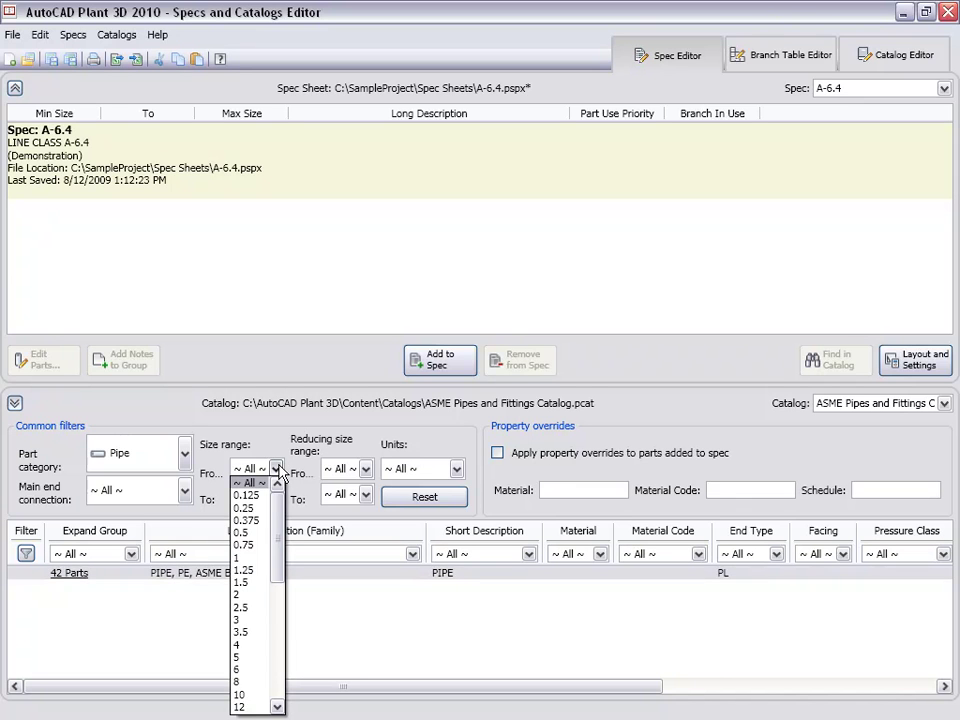
pyautogui.click(251, 565)
pyautogui.click(276, 494)
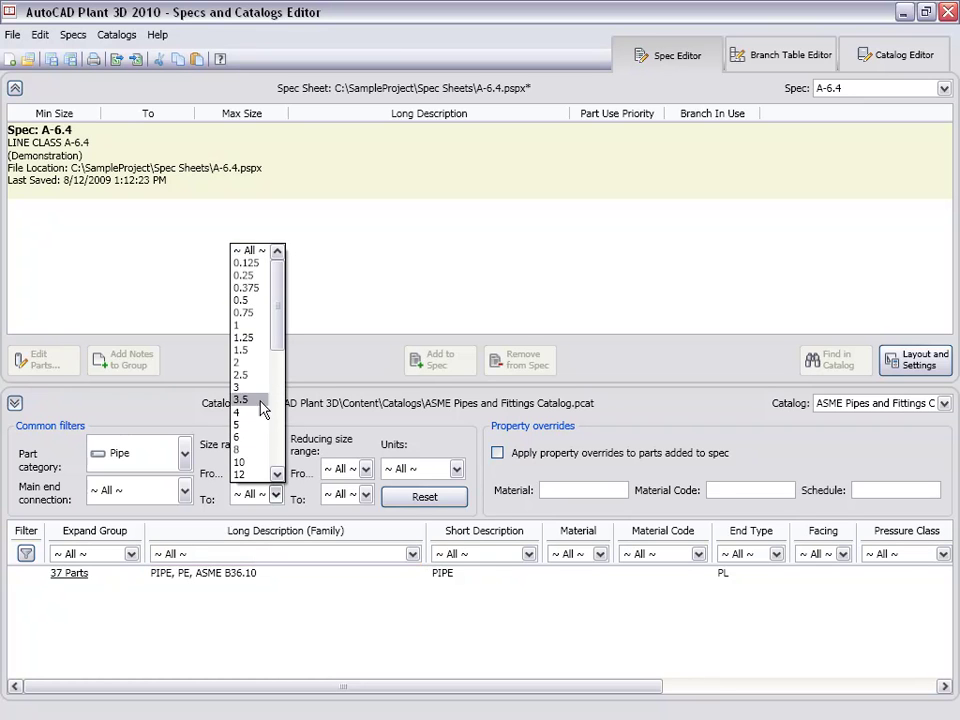
pyautogui.click(257, 358)
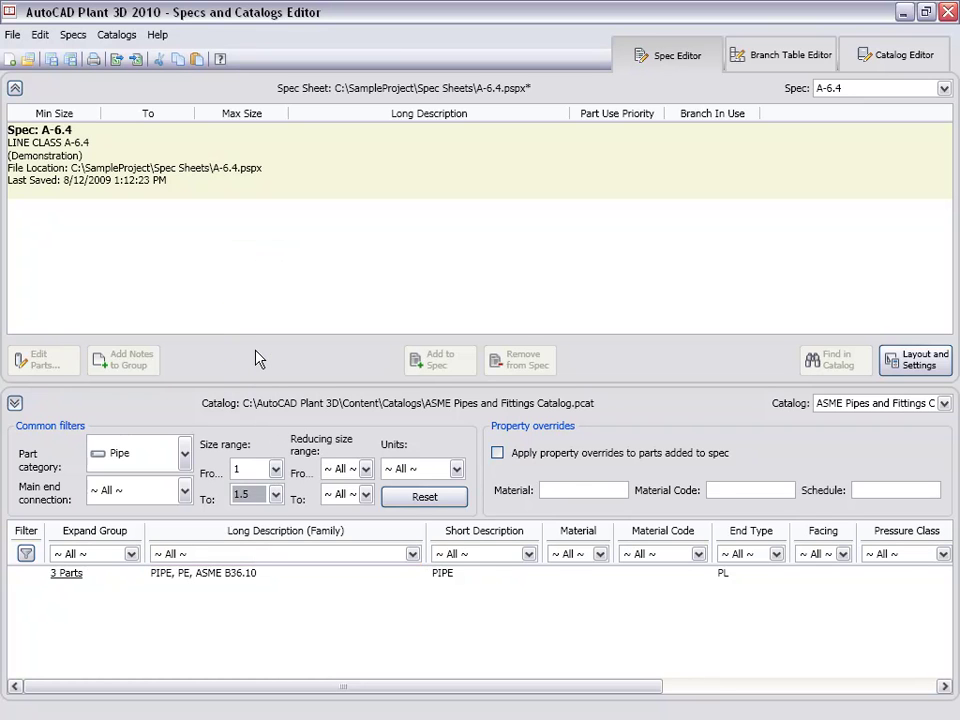
# - Turn on property overrides with material CS, material code A333 and schedule XS
pyautogui.click(497, 453)
pyautogui.click(573, 490)
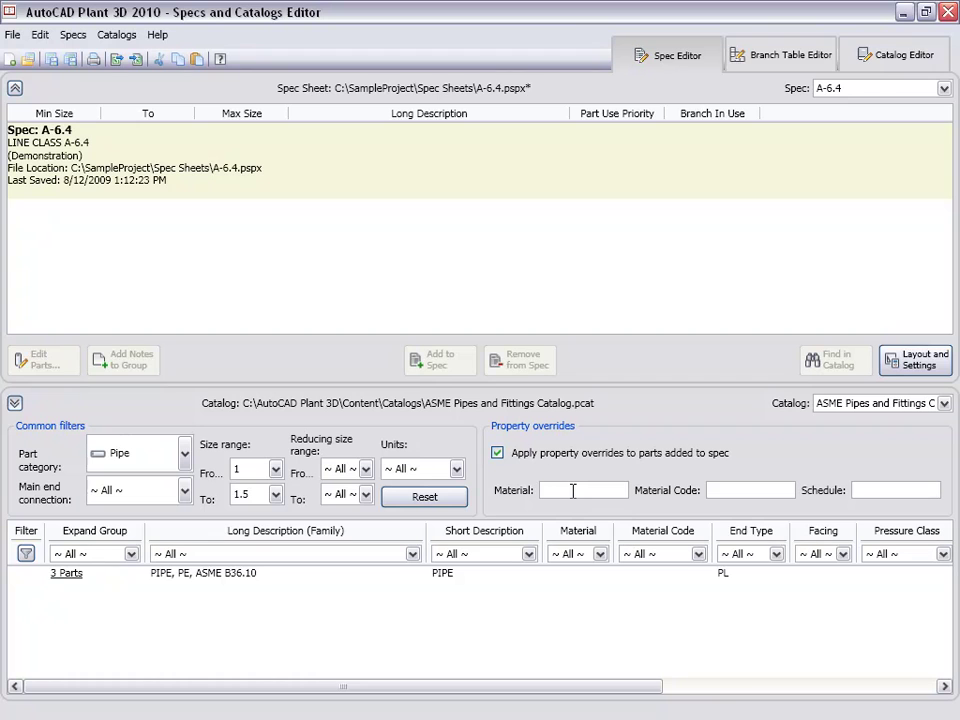
pyautogui.write('CS')
pyautogui.press('Tab')
pyautogui.write('A333')
pyautogui.press('Tab')
pyautogui.write('XS')
# - Add the three 1"–1 1/2" PIPE, PE, ASME B36.10 parts to the spec
pyautogui.click(280, 575)
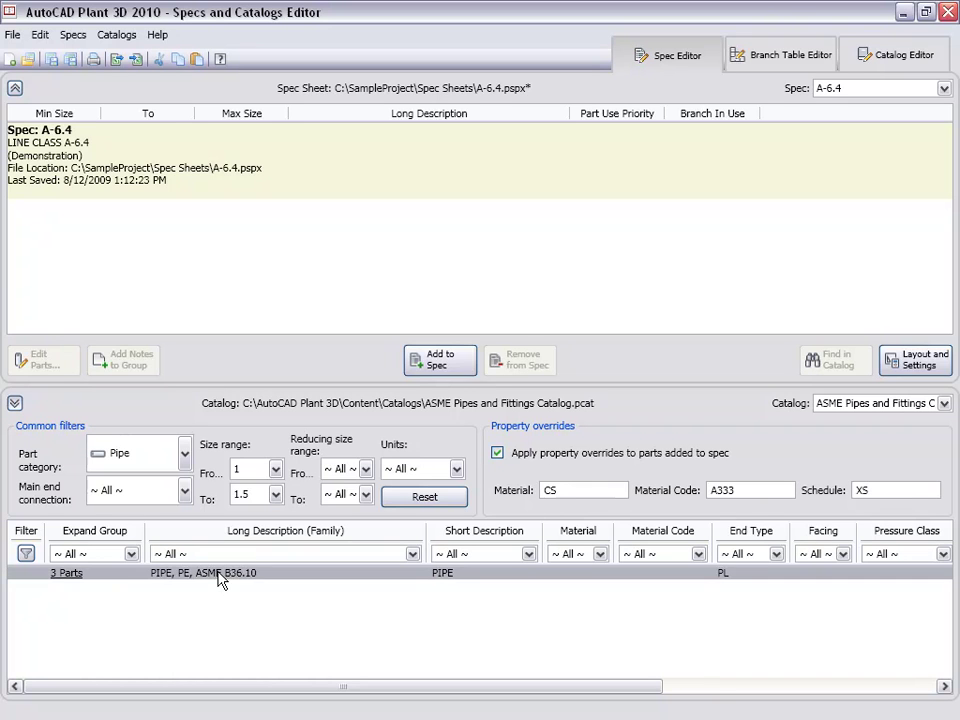
pyautogui.click(67, 575)
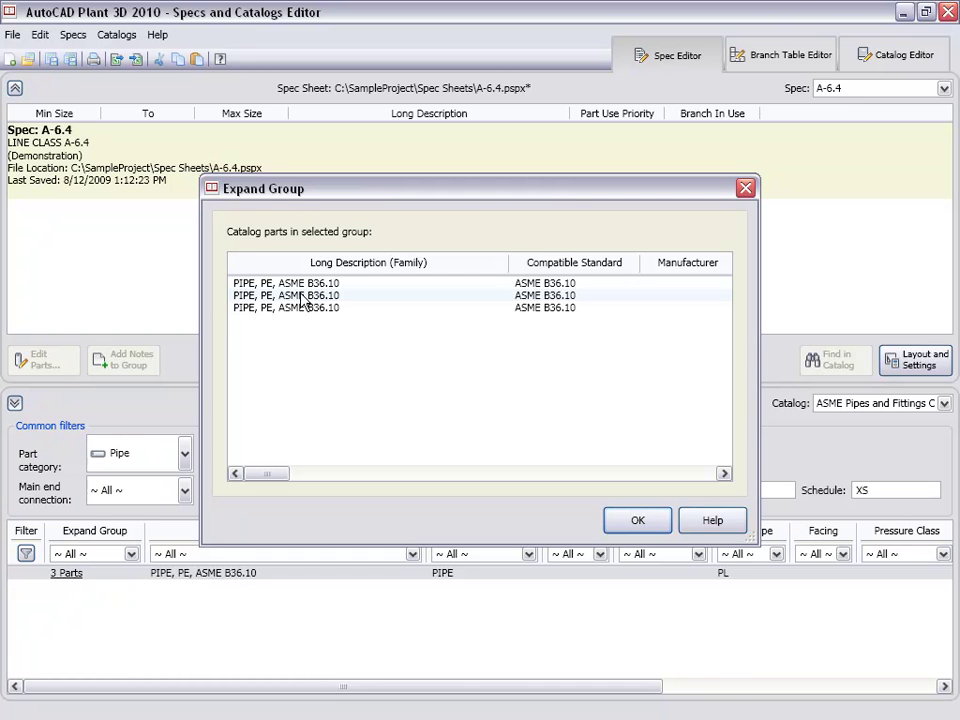
pyautogui.click(636, 520)
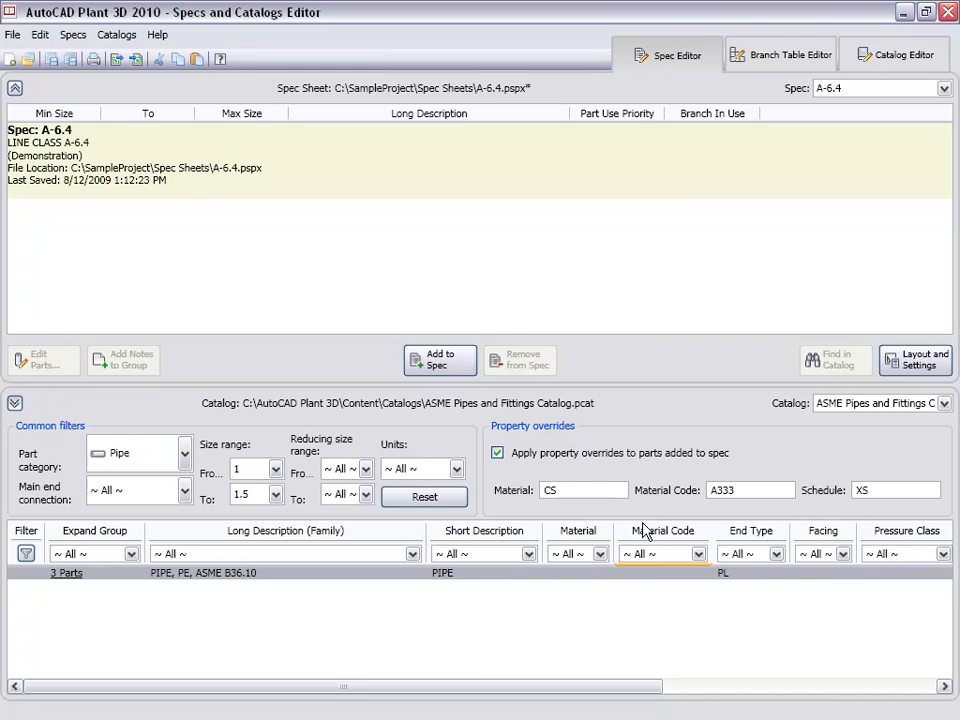
pyautogui.click(425, 364)
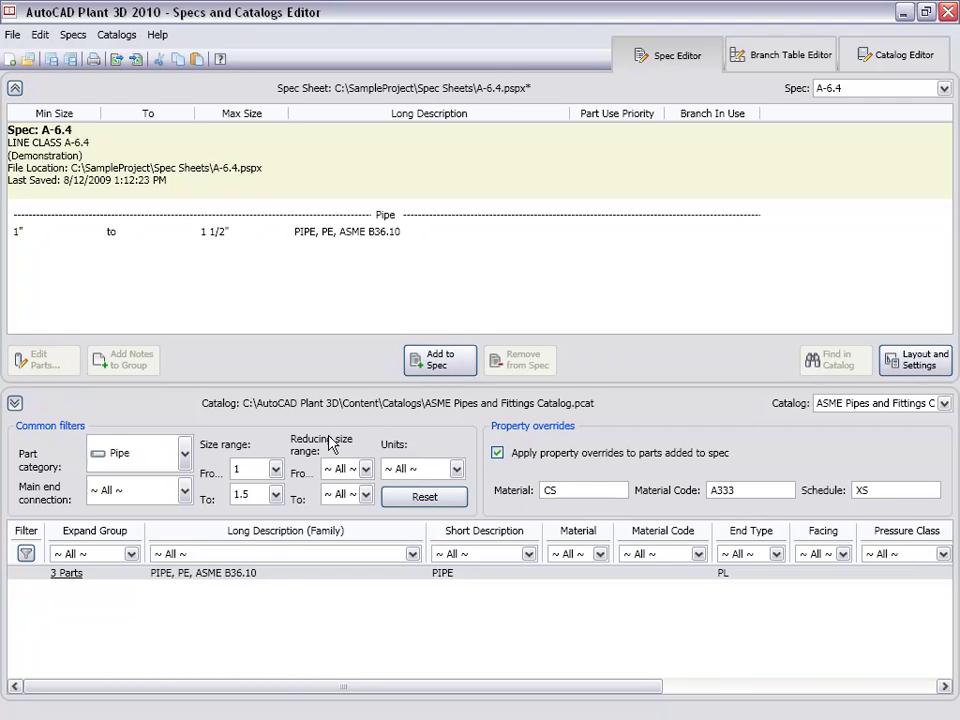
# - Set the pipe size range 2" to 12" with material code API5L and schedule 20 overrides
pyautogui.click(275, 469)
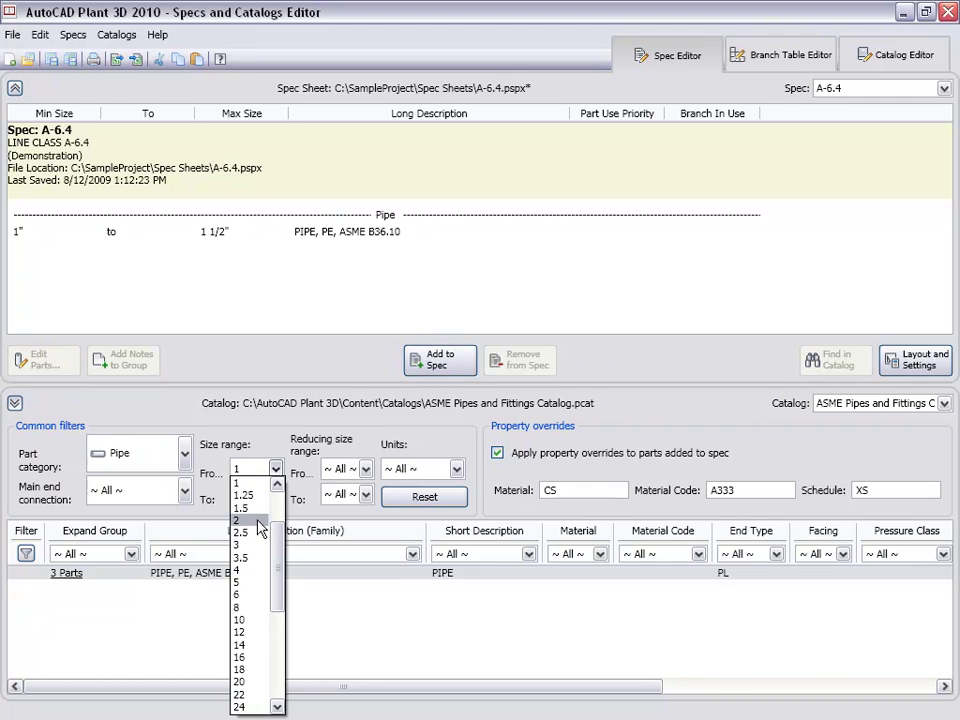
pyautogui.click(258, 521)
pyautogui.click(276, 494)
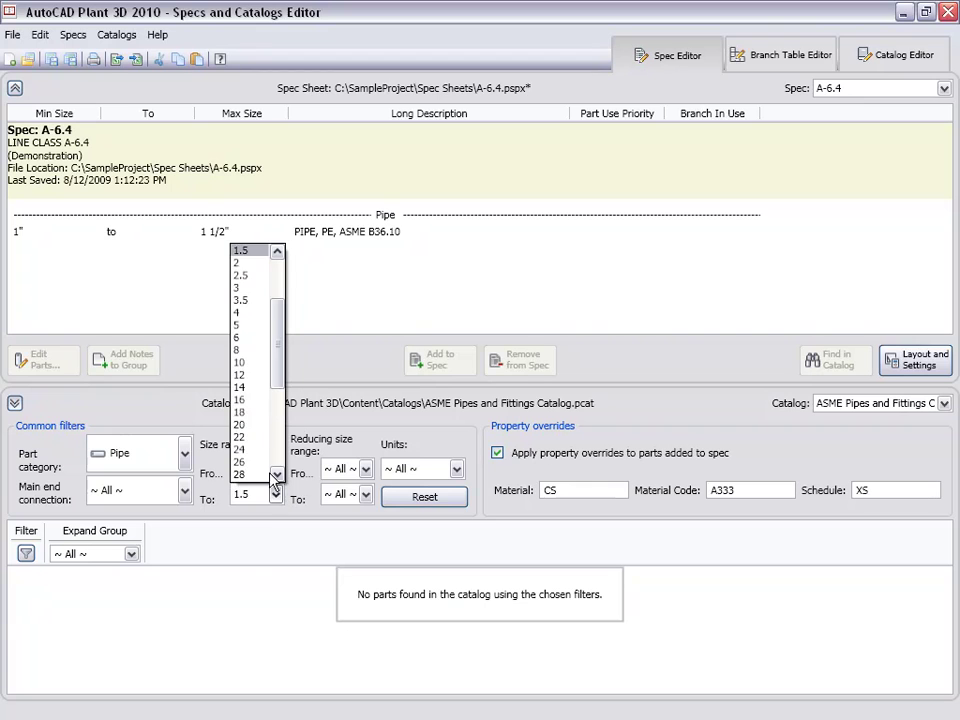
pyautogui.click(241, 378)
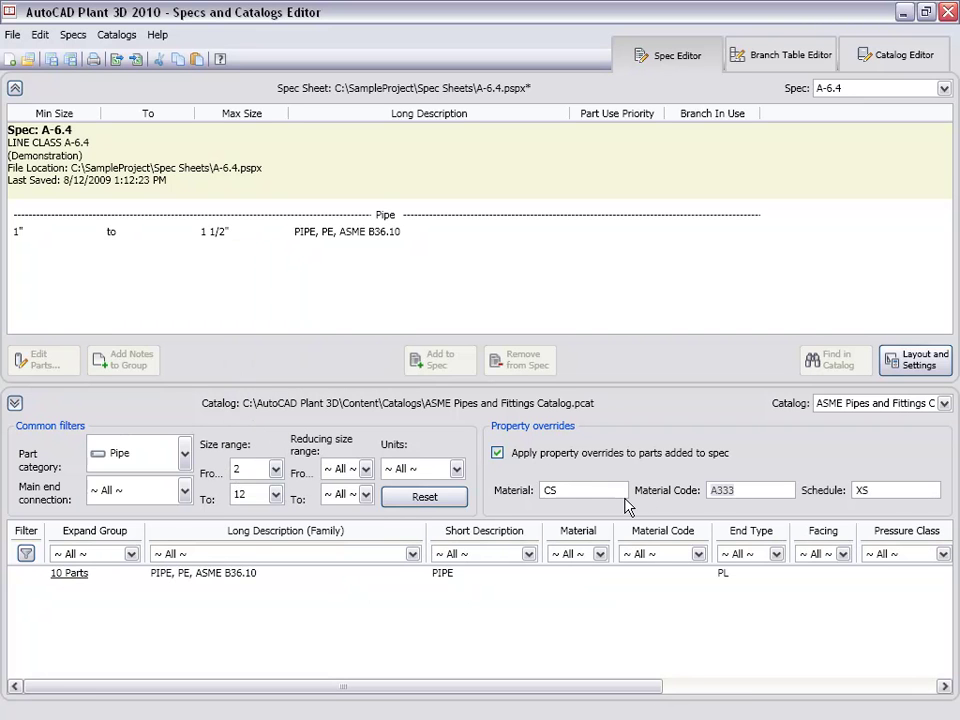
pyautogui.write('API5L')
pyautogui.press('Tab')
pyautogui.press('BackSpace')
pyautogui.press('BackSpace')
pyautogui.write('20')
# - Add the 10-part 2"–12" pipe group to the spec and save it
pyautogui.click(216, 574)
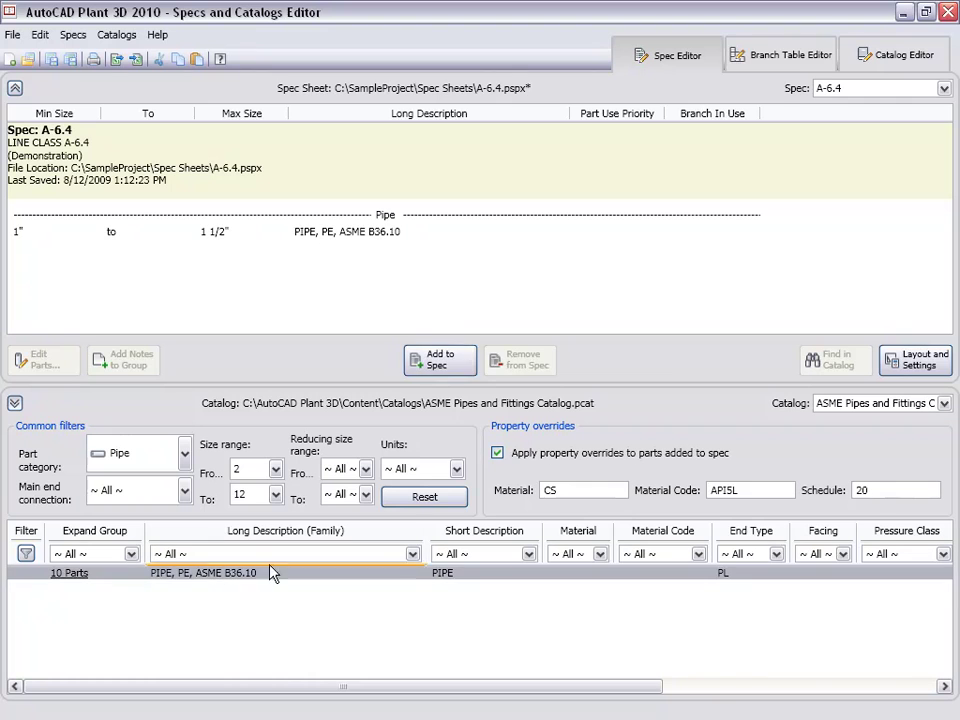
pyautogui.click(442, 361)
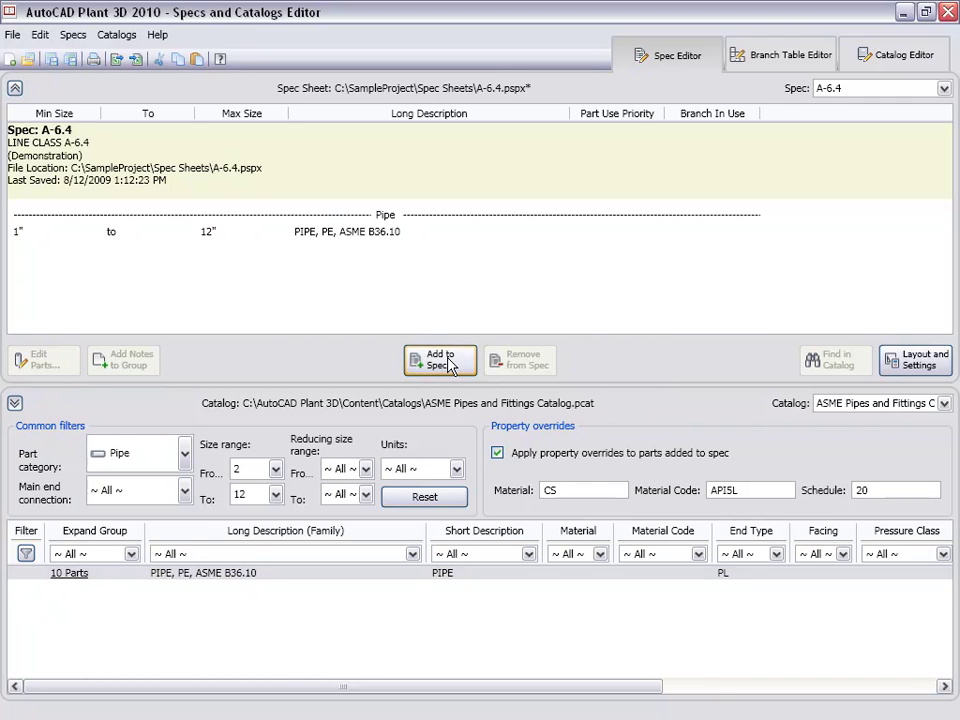
pyautogui.hotkey('ctrl', 's')
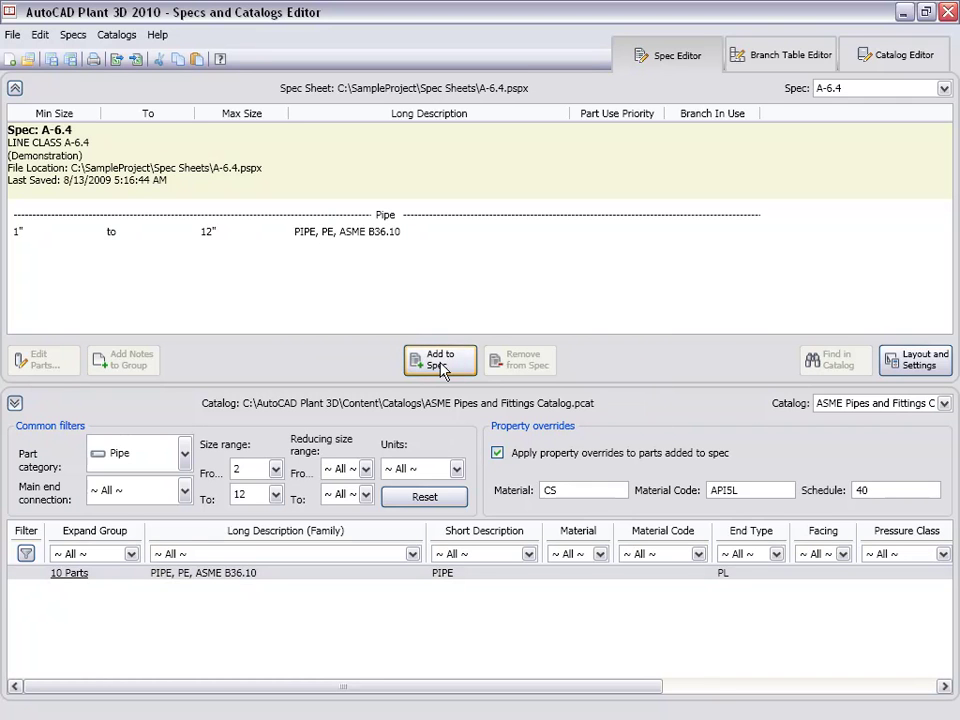
pyautogui.click(185, 455)
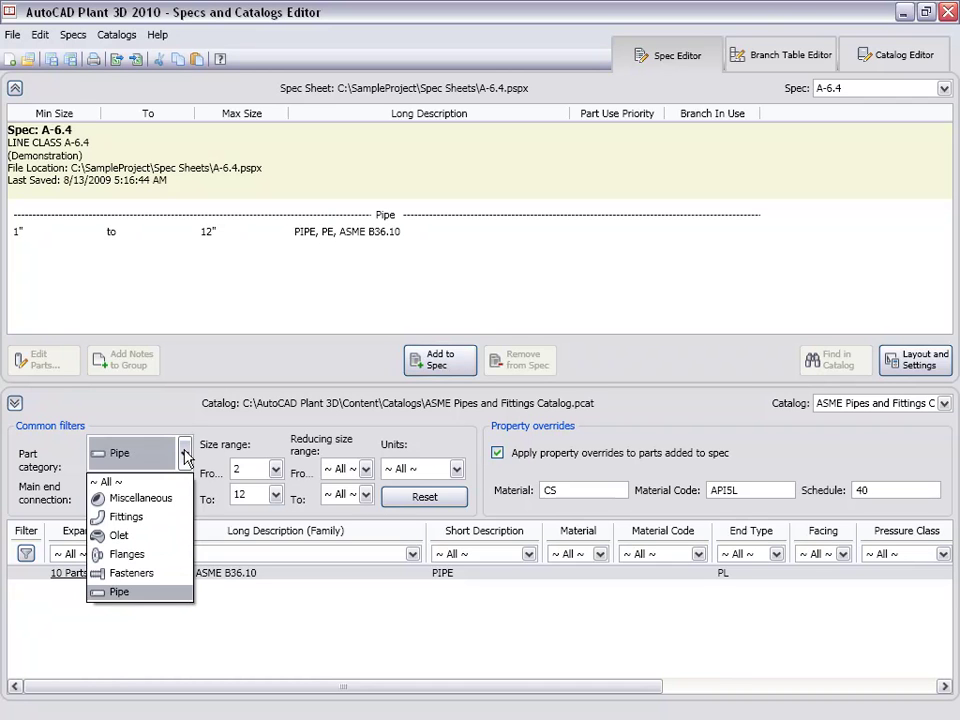
# - Show Fittings in the catalog with the size range 1" to 1 1/2"
pyautogui.click(140, 520)
pyautogui.click(275, 469)
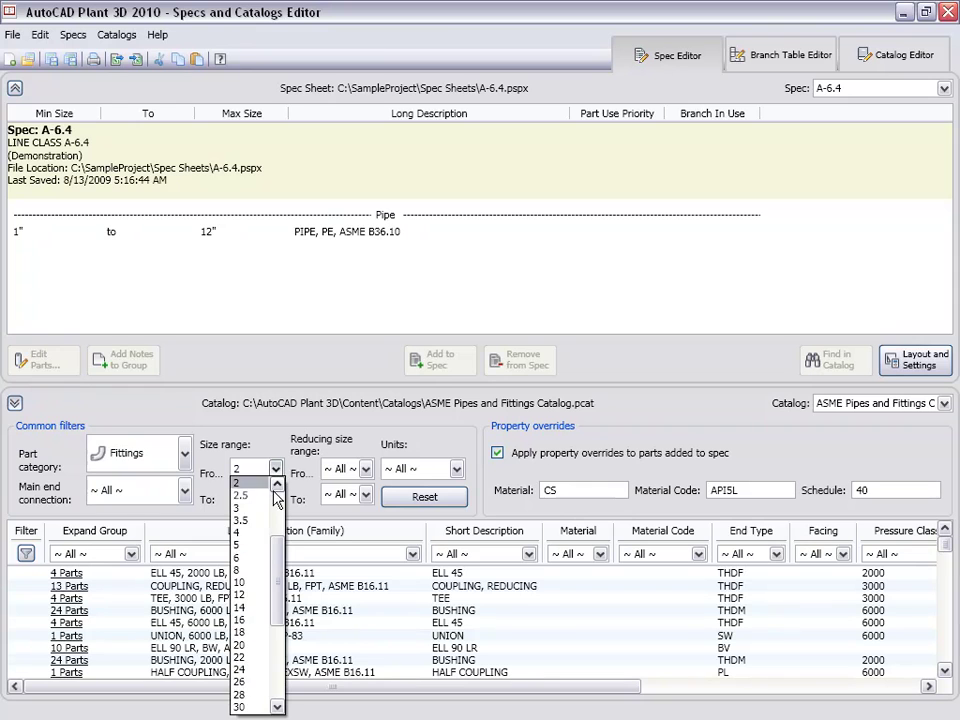
pyautogui.scroll(3, 260, 540)
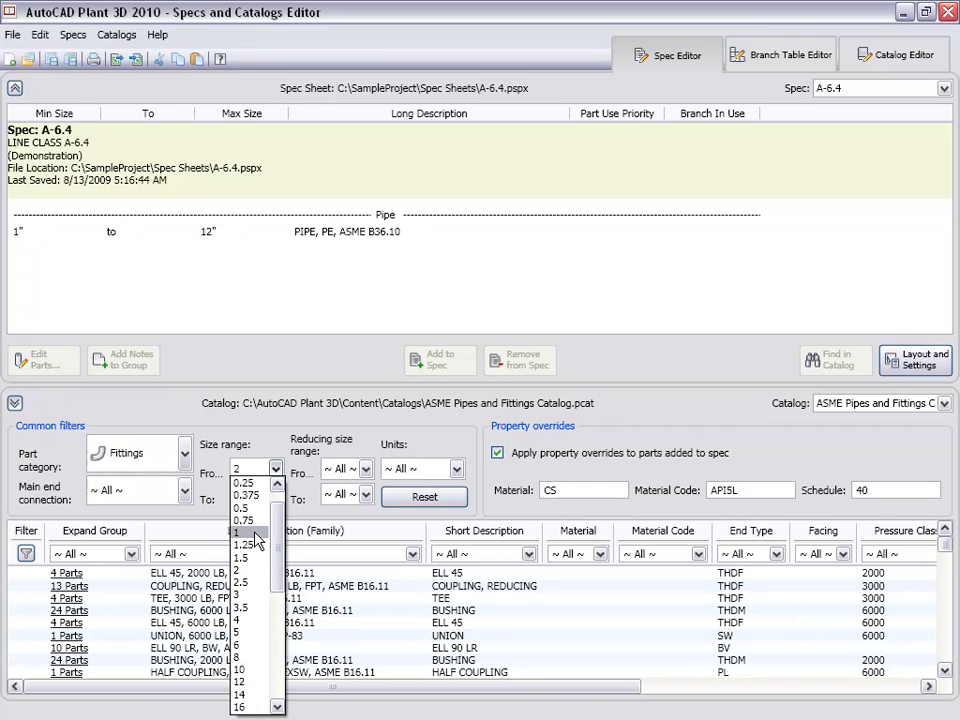
pyautogui.click(255, 536)
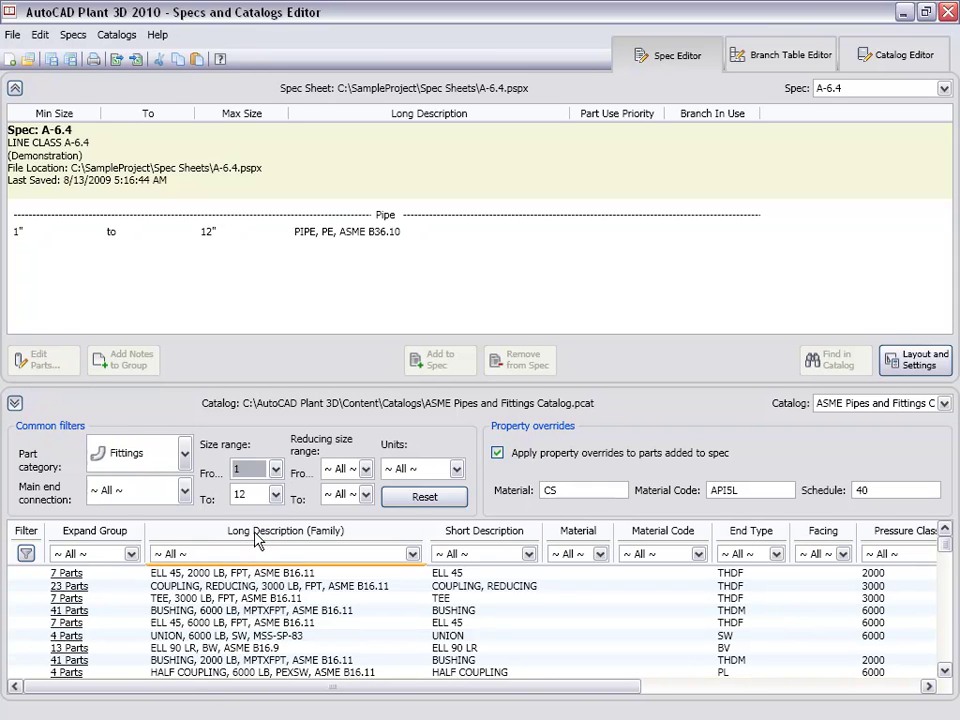
pyautogui.click(276, 494)
pyautogui.scroll(3, 284, 362)
pyautogui.scroll(1, 284, 362)
pyautogui.press('Escape')
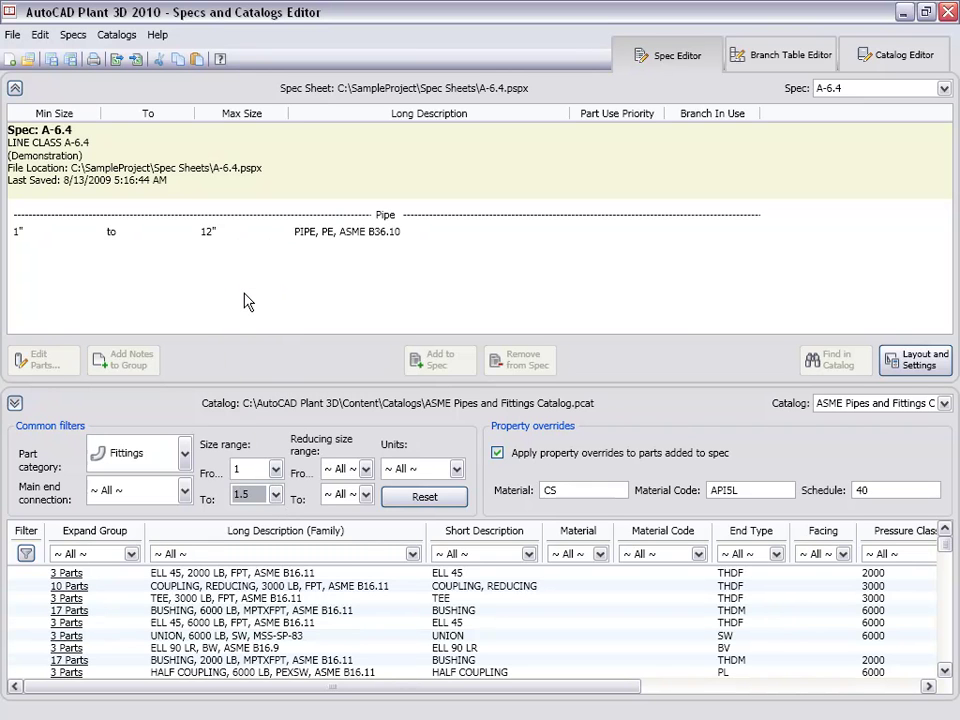
# - Filter the fittings to End Type SW and Pressure Class 3000
pyautogui.click(777, 554)
pyautogui.click(745, 607)
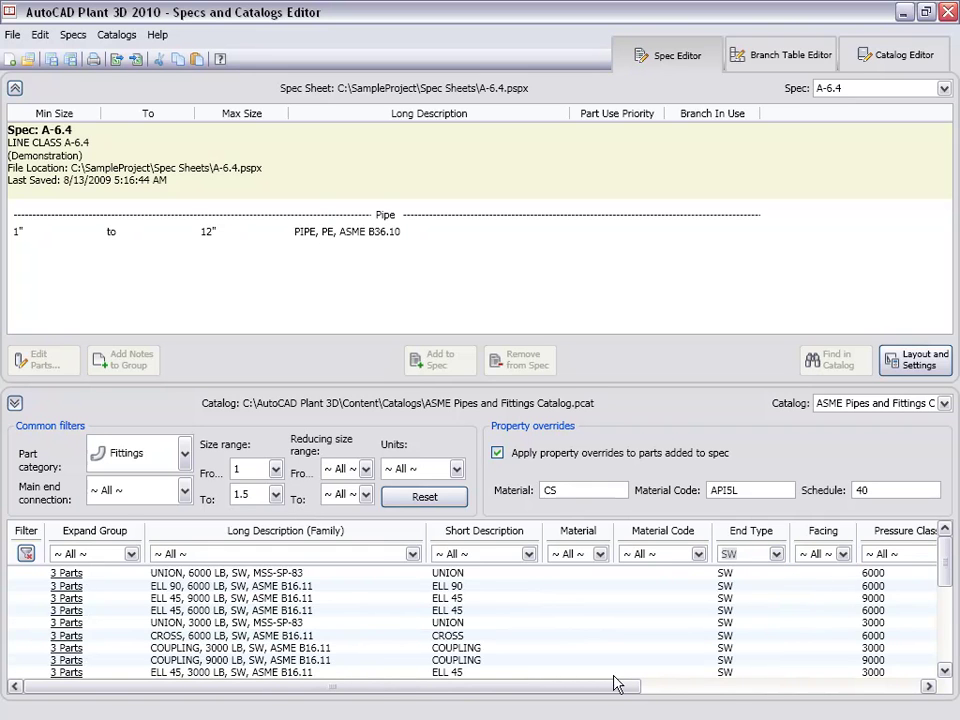
pyautogui.moveTo(632, 697); pyautogui.dragTo(674, 697)
pyautogui.click(884, 555)
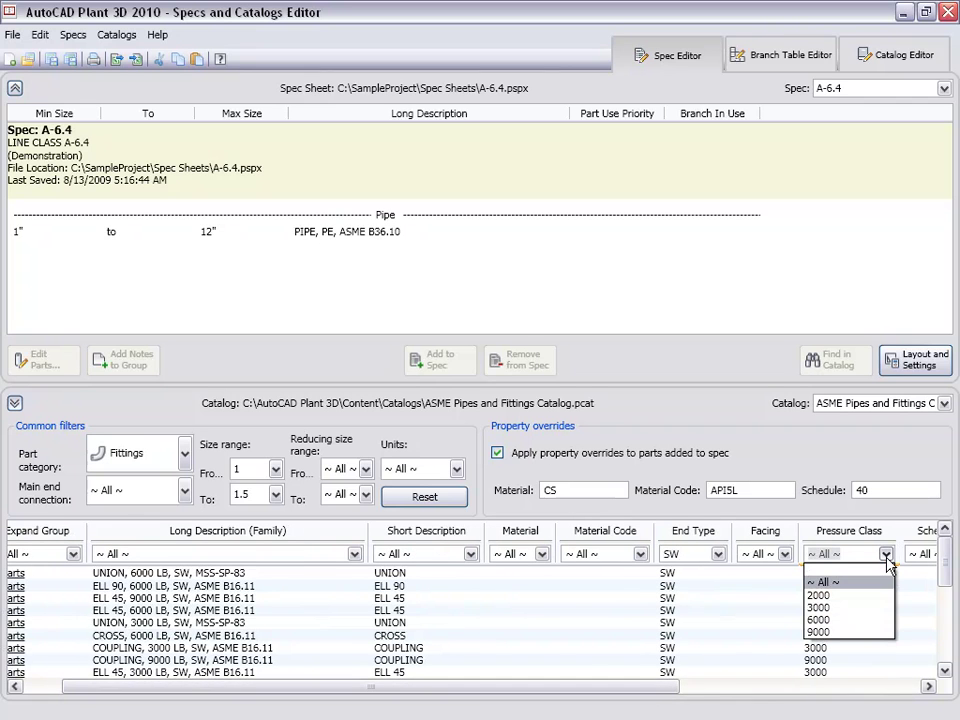
pyautogui.click(845, 607)
pyautogui.moveTo(601, 690); pyautogui.dragTo(561, 692)
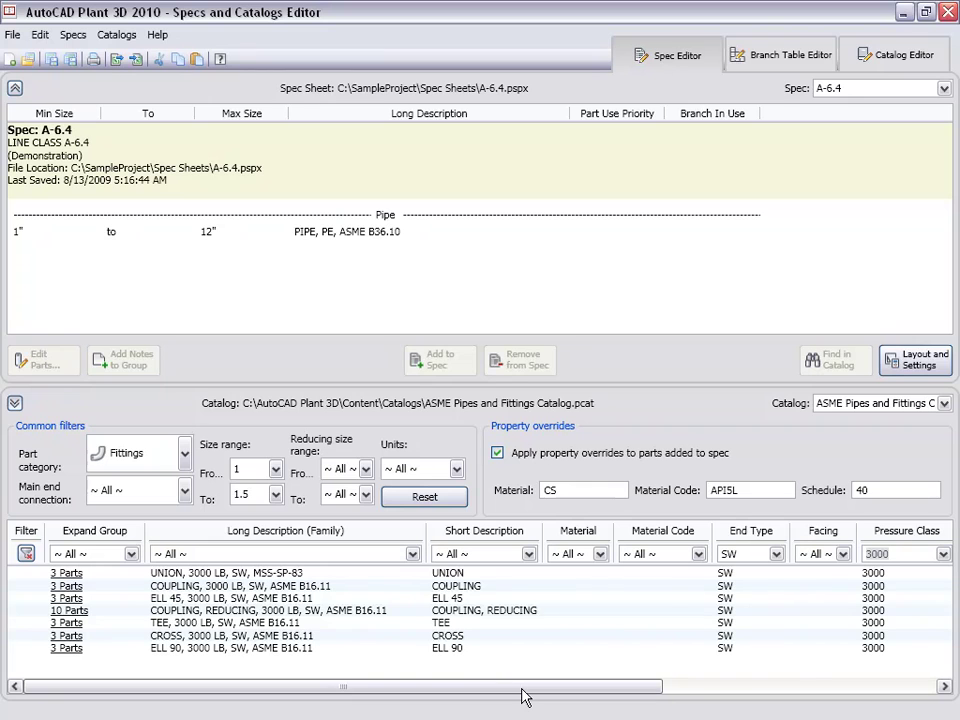
# - Add the TEE and ELL 90, 3000 LB SW fittings with material code A350
pyautogui.click(269, 623)
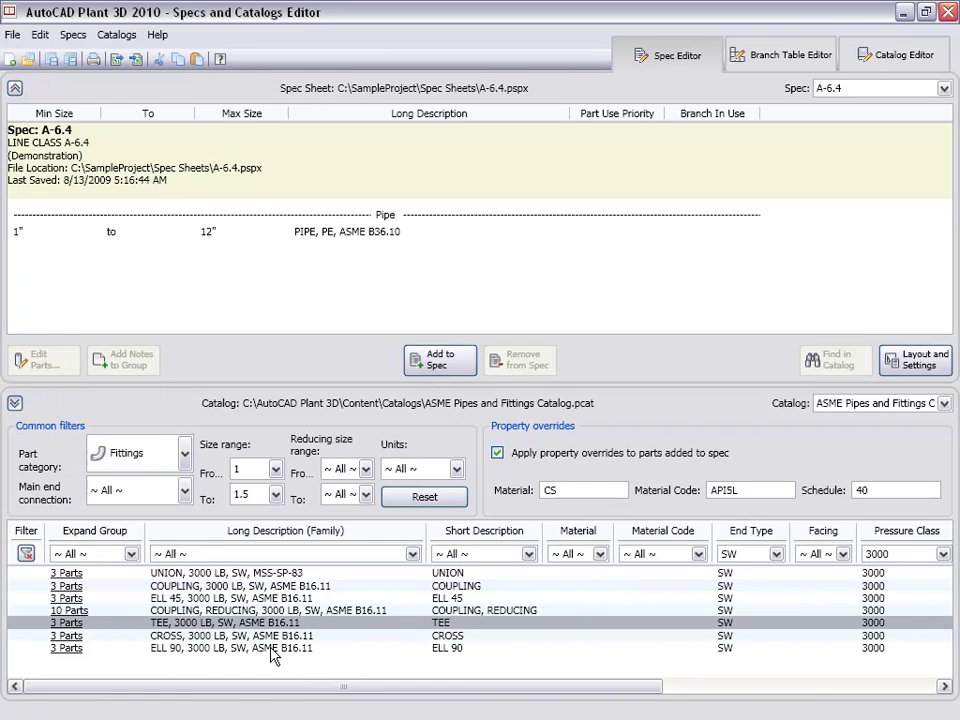
pyautogui.keyDown('ctrl'); pyautogui.click(272, 649); pyautogui.keyUp('ctrl')
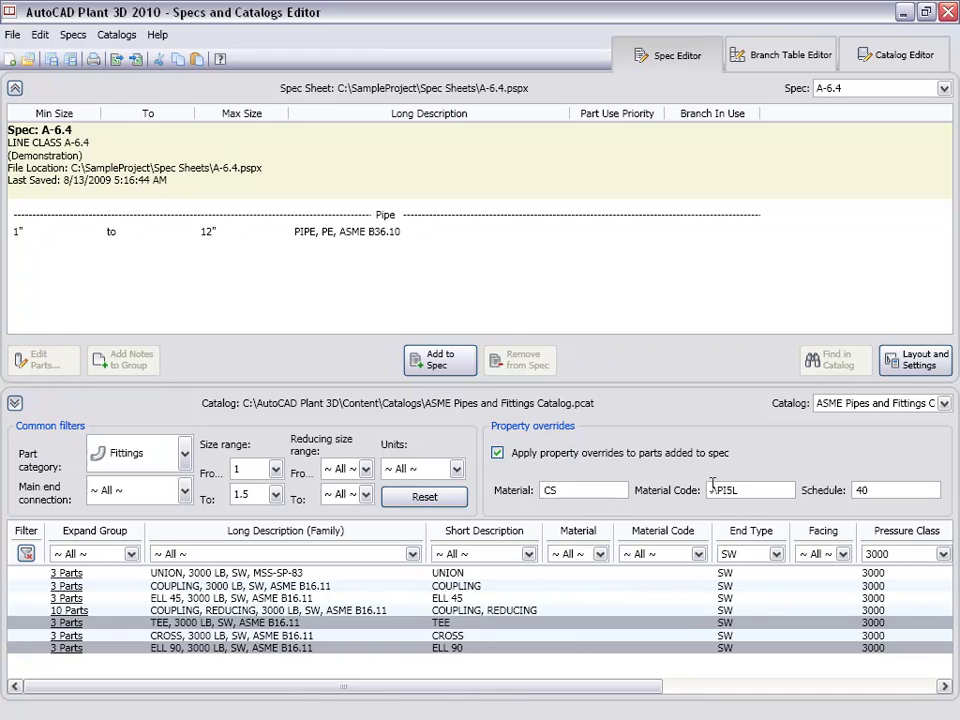
pyautogui.click(745, 490)
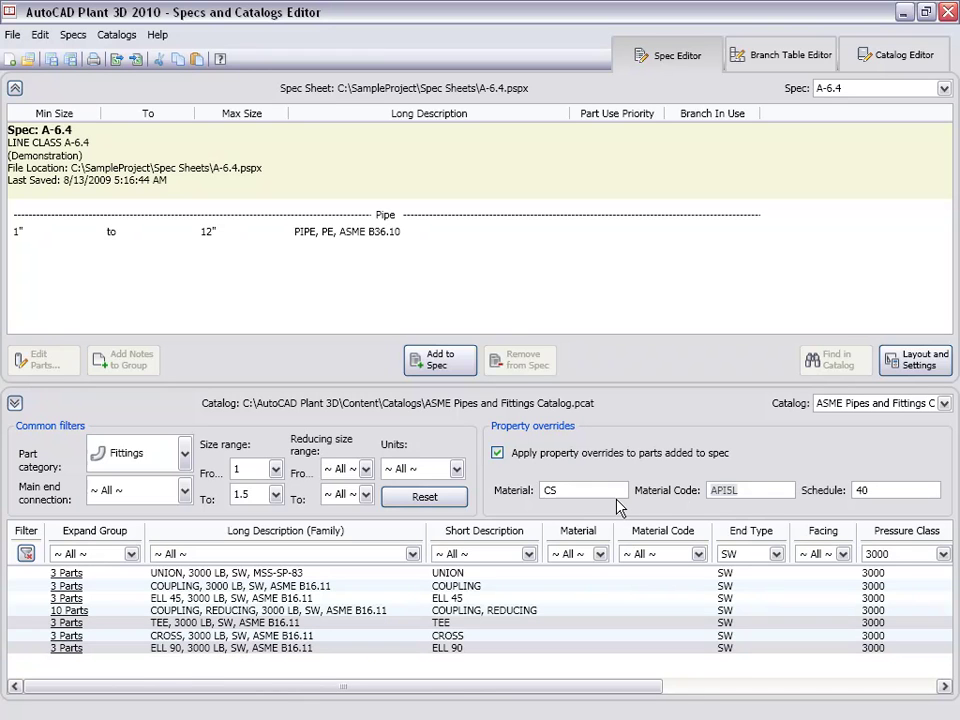
pyautogui.write('A350')
pyautogui.click(428, 368)
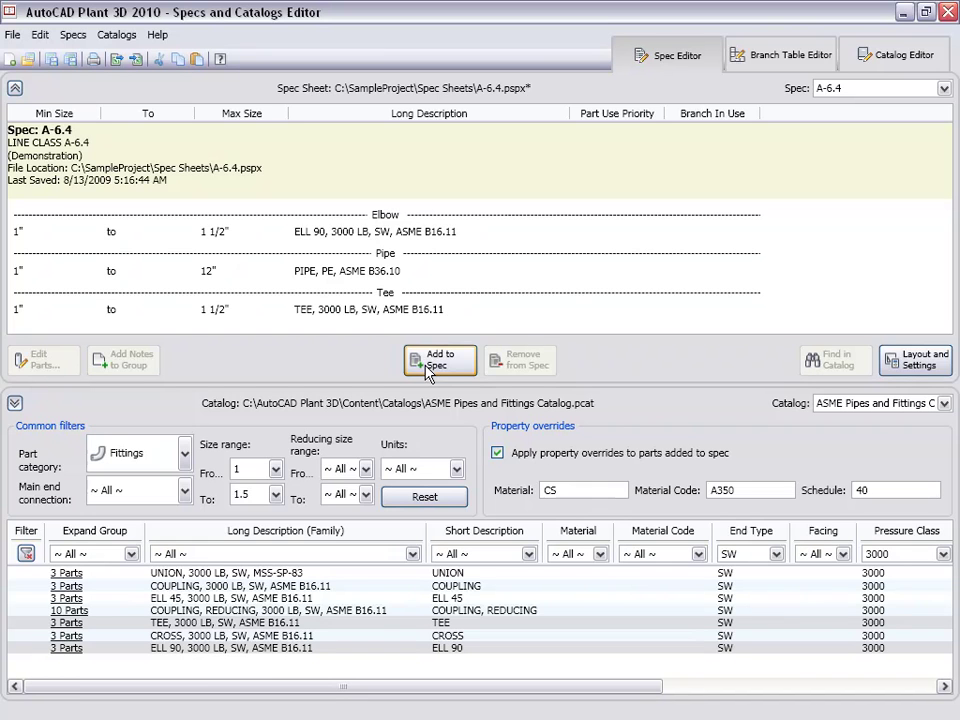
# - Show Olet parts in the catalog with the size range 2" to 12"
pyautogui.click(185, 453)
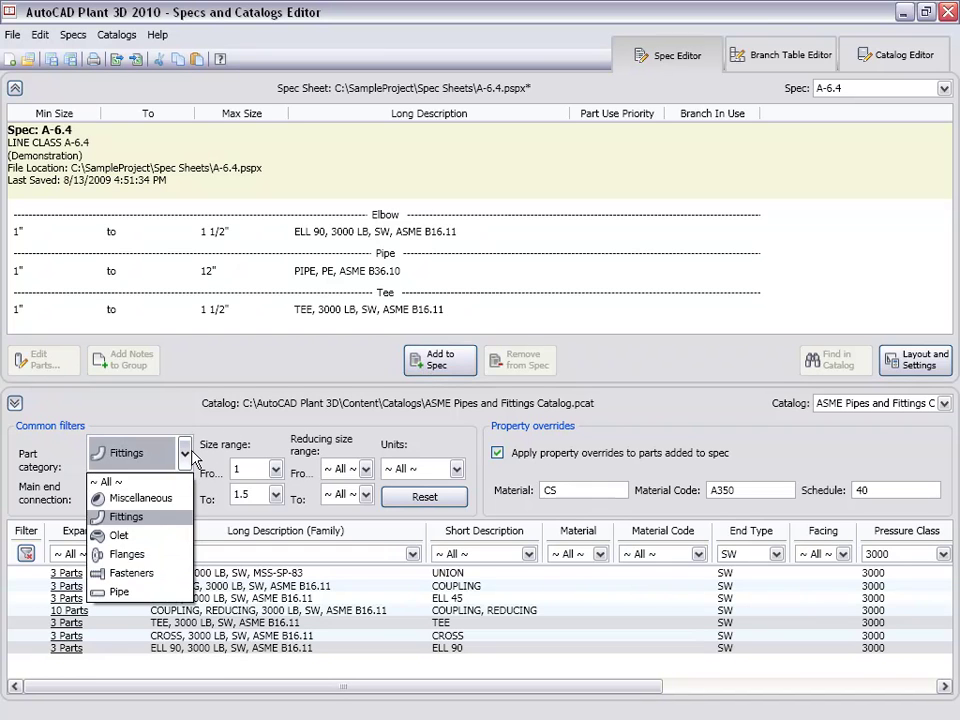
pyautogui.click(128, 538)
pyautogui.click(274, 469)
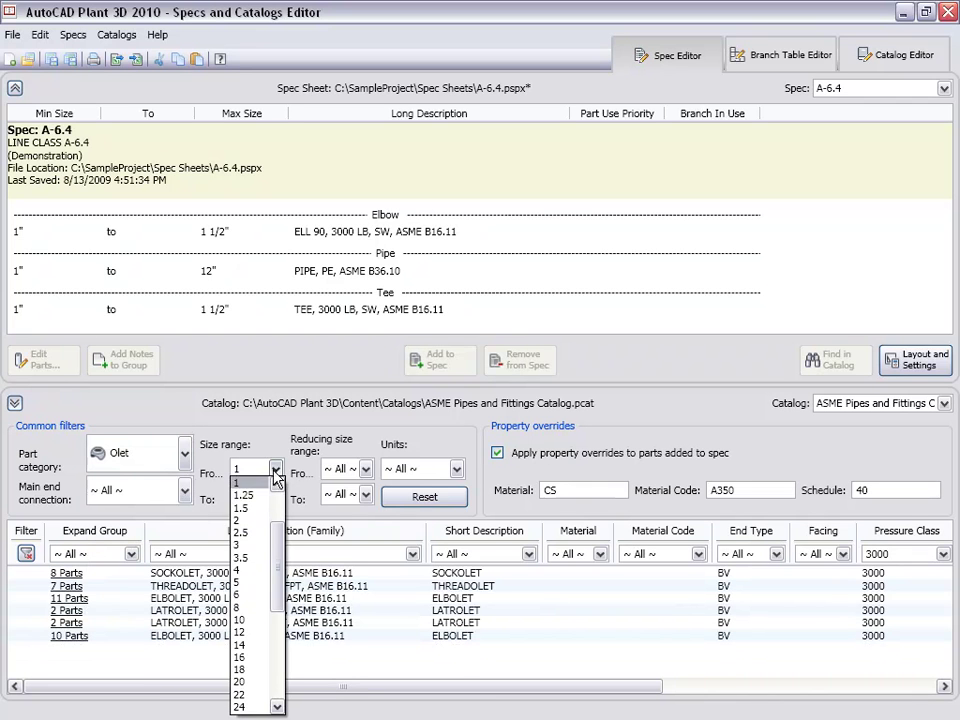
pyautogui.scroll(1, 274, 480)
pyautogui.click(249, 535)
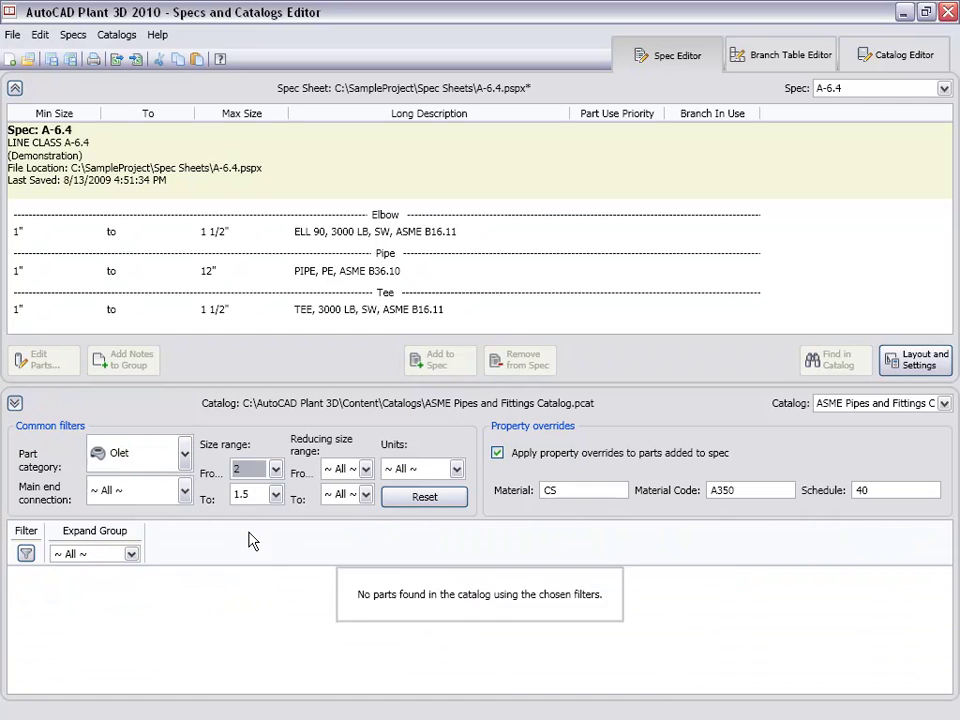
pyautogui.click(275, 494)
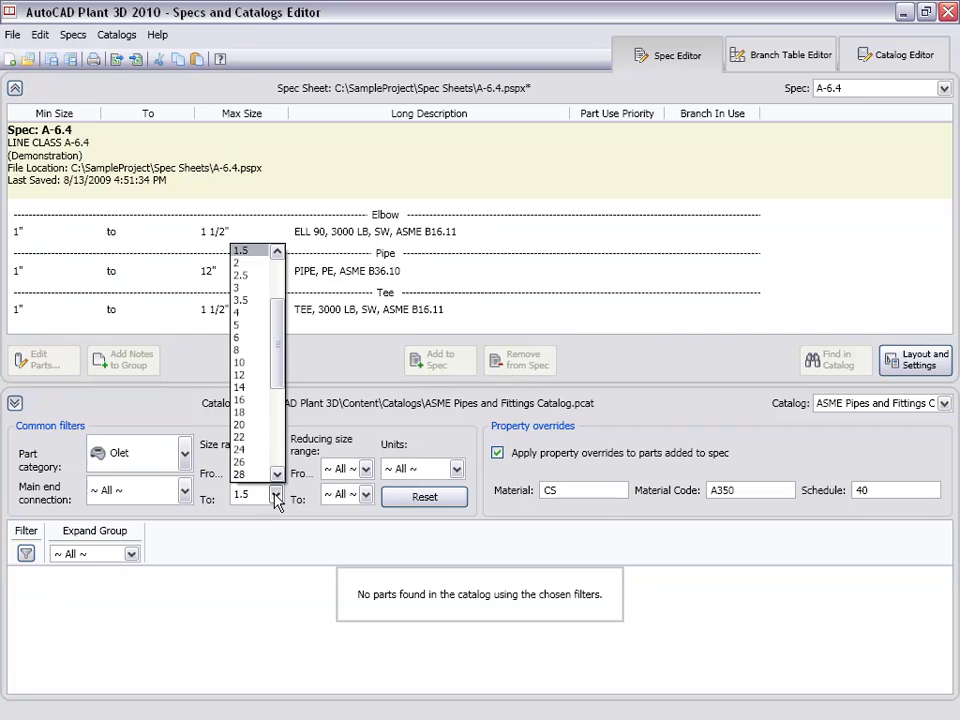
pyautogui.click(250, 378)
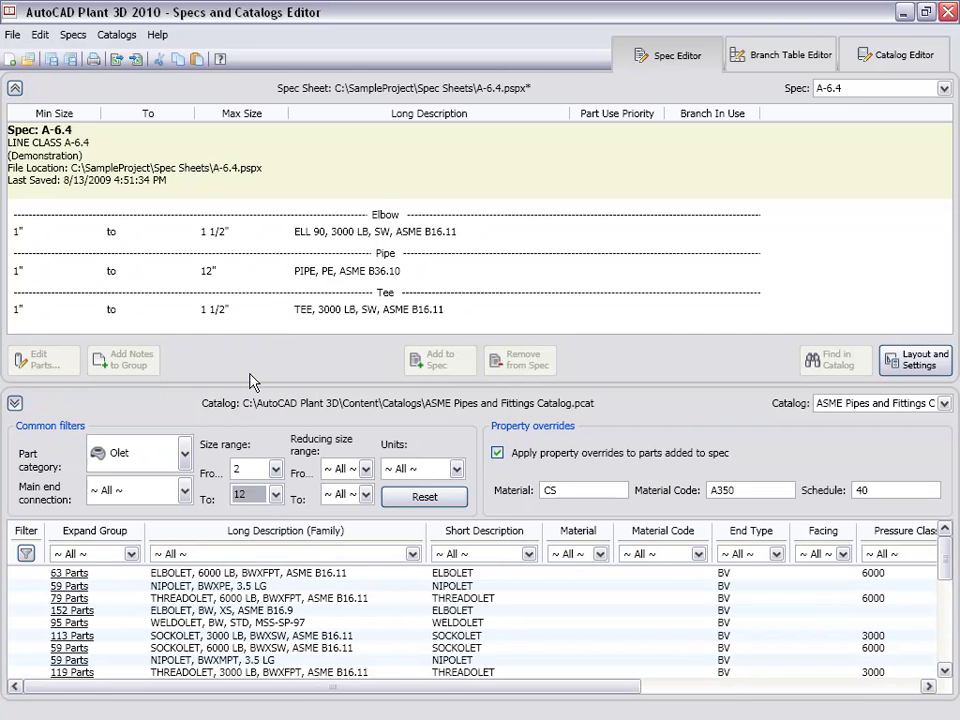
# - Set the reducing size range 1" to 1 1/2" and filter to SOCKOLET
pyautogui.click(366, 469)
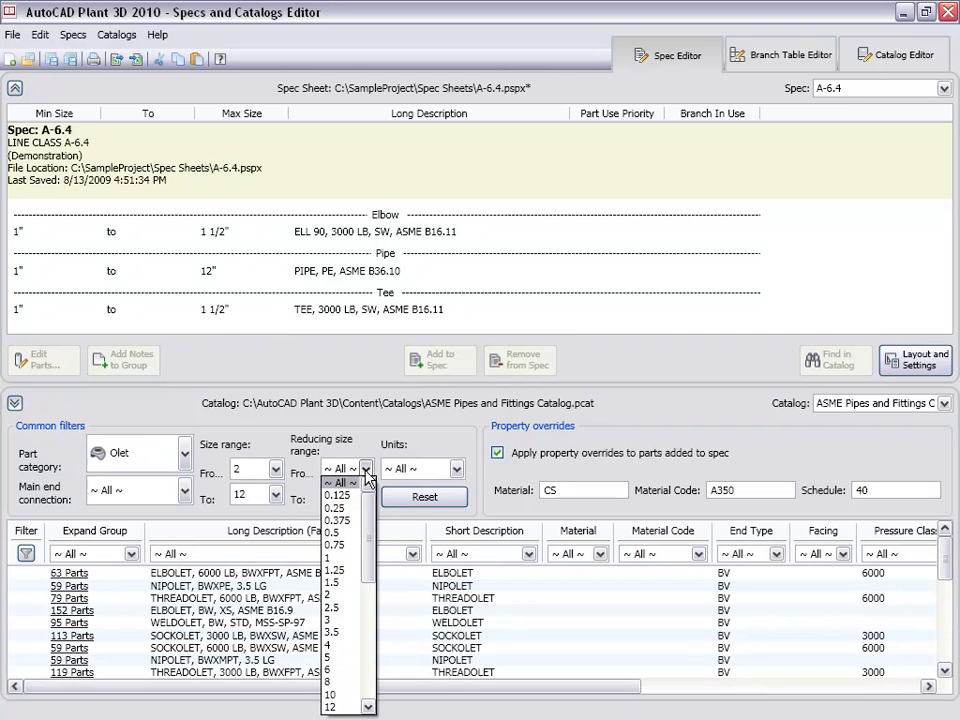
pyautogui.click(330, 558)
pyautogui.click(366, 494)
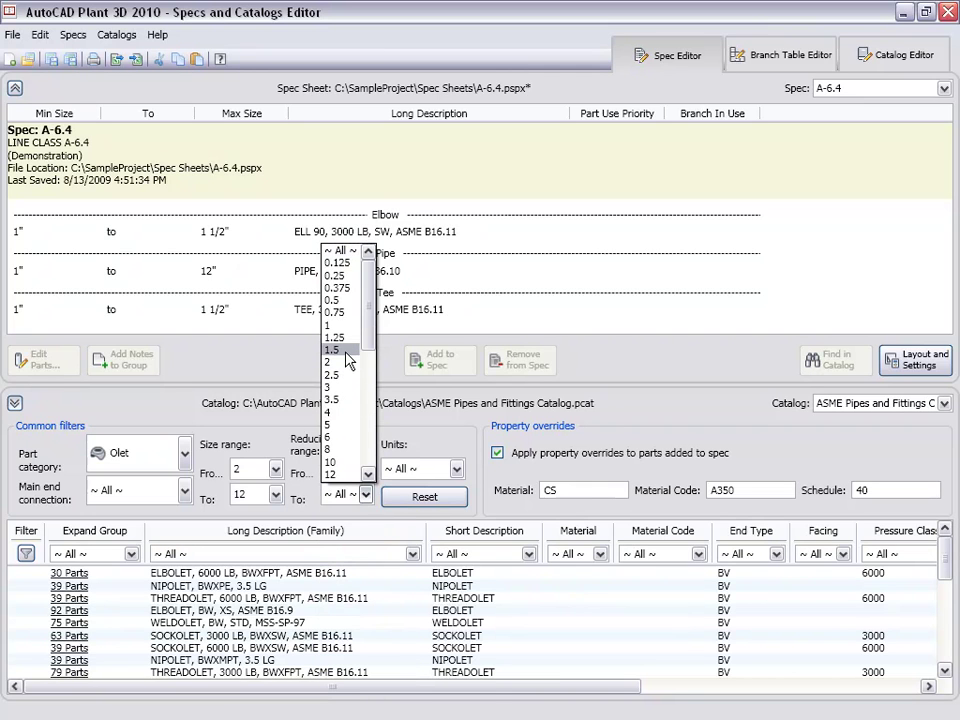
pyautogui.click(333, 350)
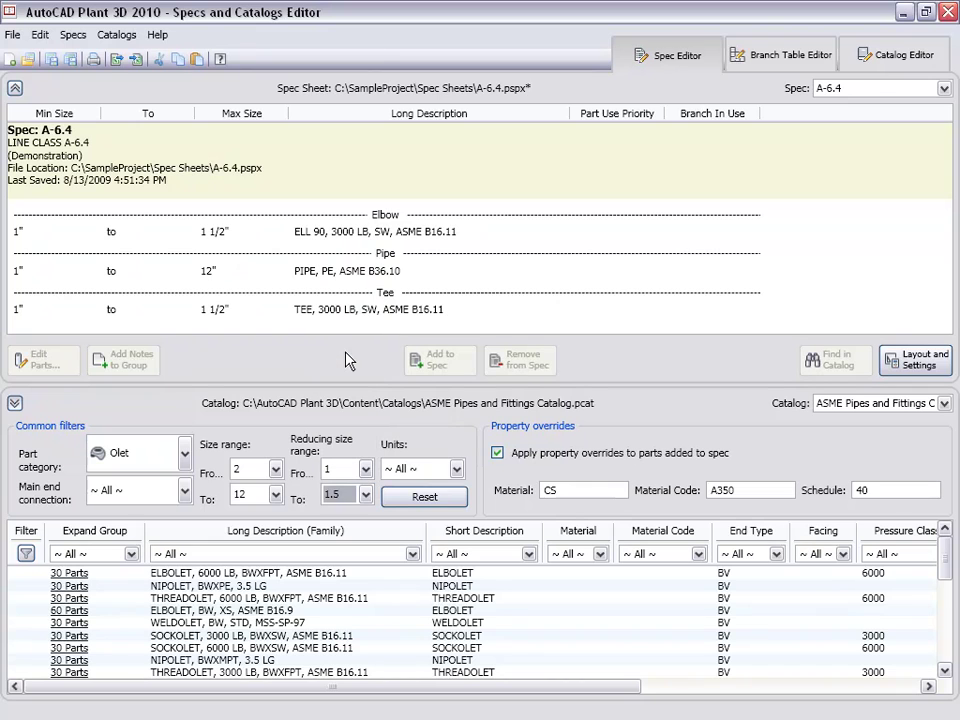
pyautogui.click(528, 554)
pyautogui.click(470, 620)
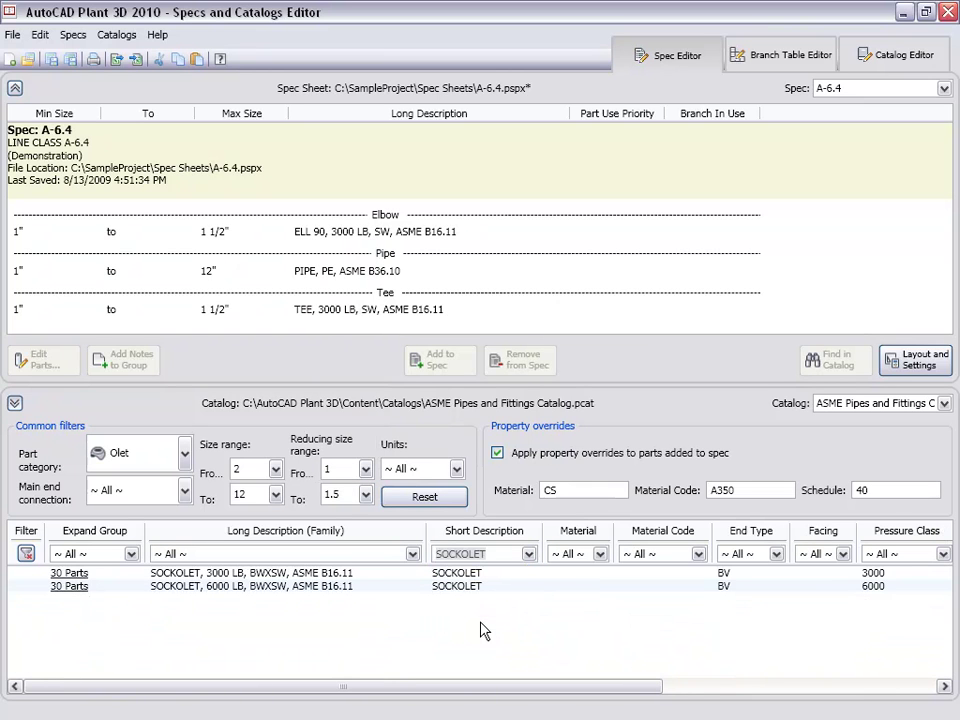
# - Add the 3000 LB SOCKOLET to the spec and save
pyautogui.click(297, 574)
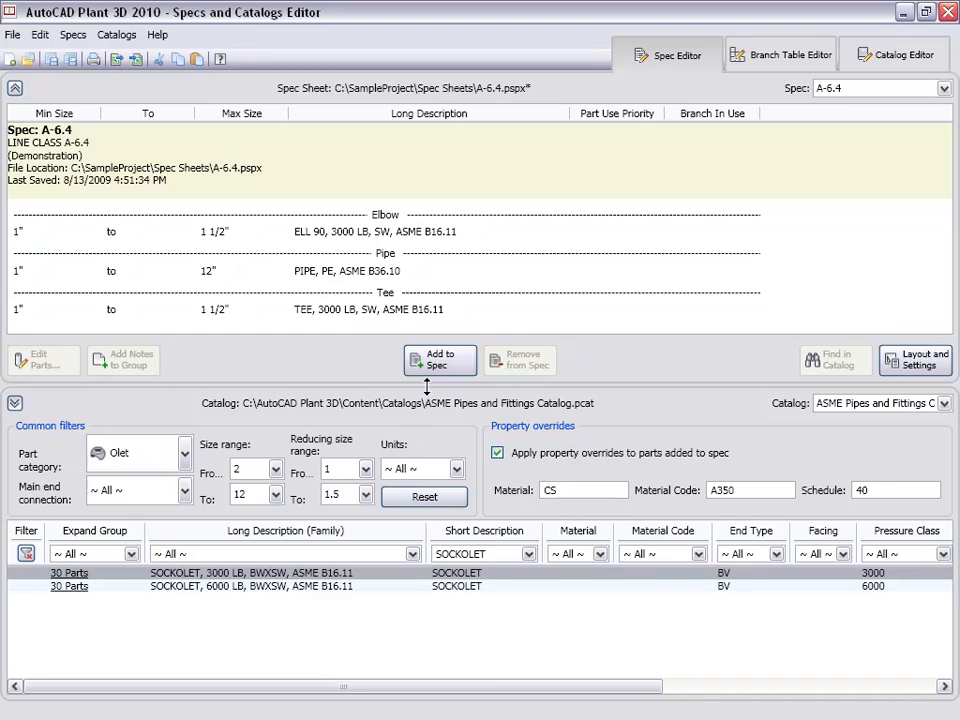
pyautogui.click(438, 360)
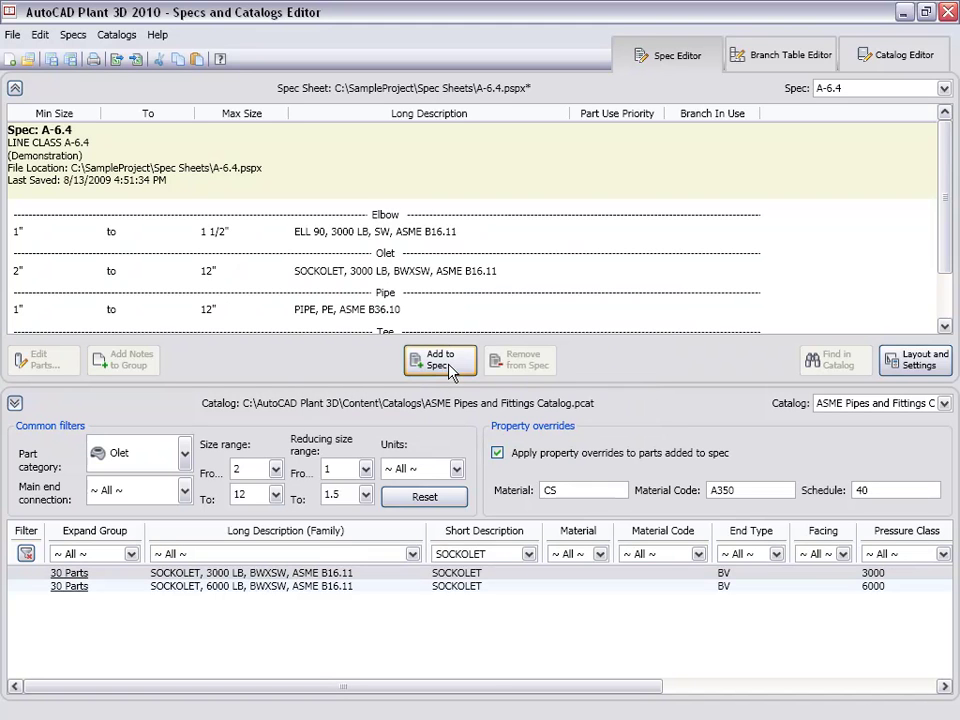
pyautogui.click(944, 319)
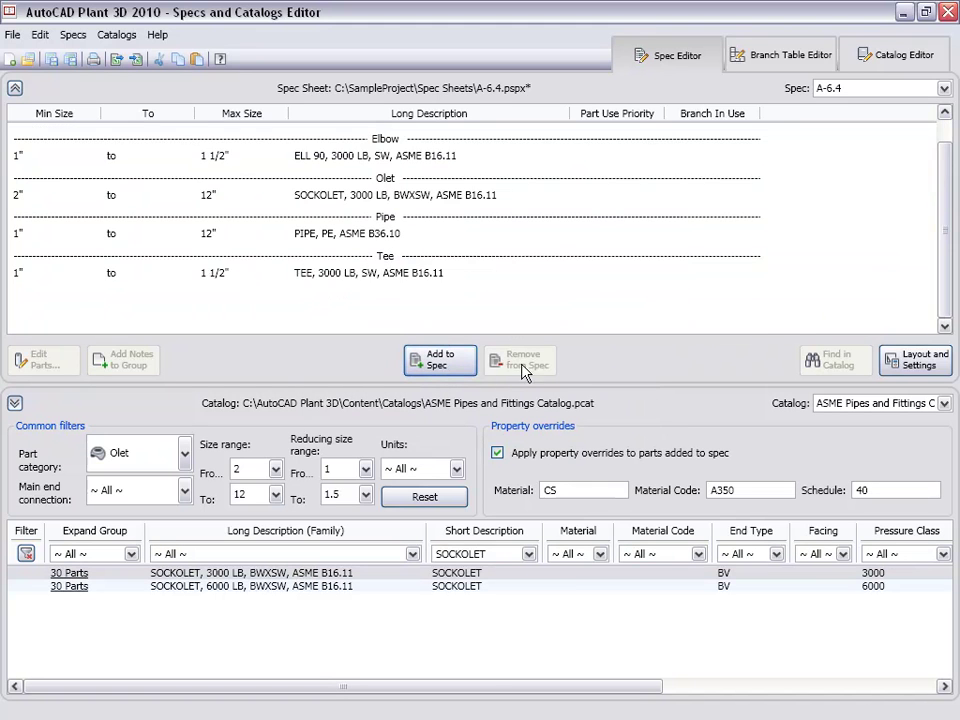
pyautogui.hotkey('ctrl', 's')
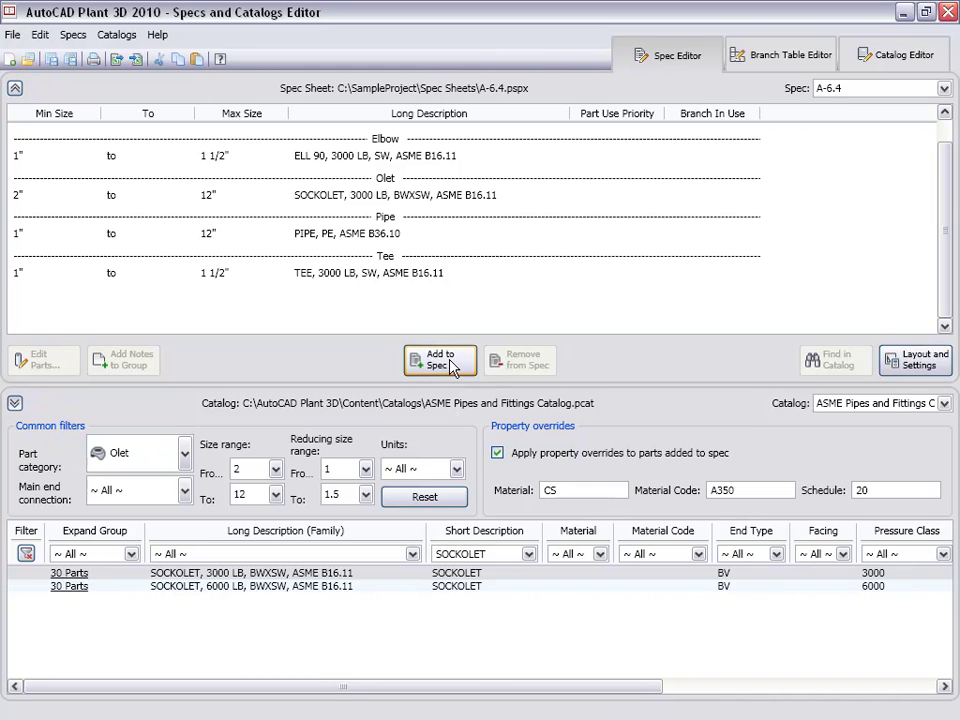
# - Show Fittings again with both reducing size limits cleared
pyautogui.click(184, 453)
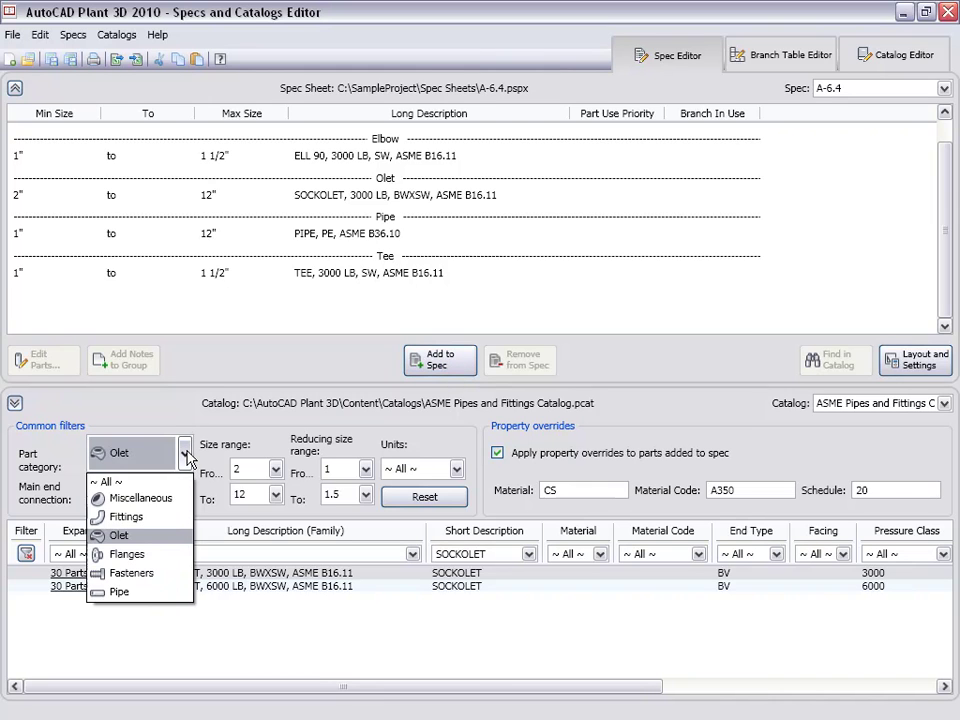
pyautogui.click(157, 519)
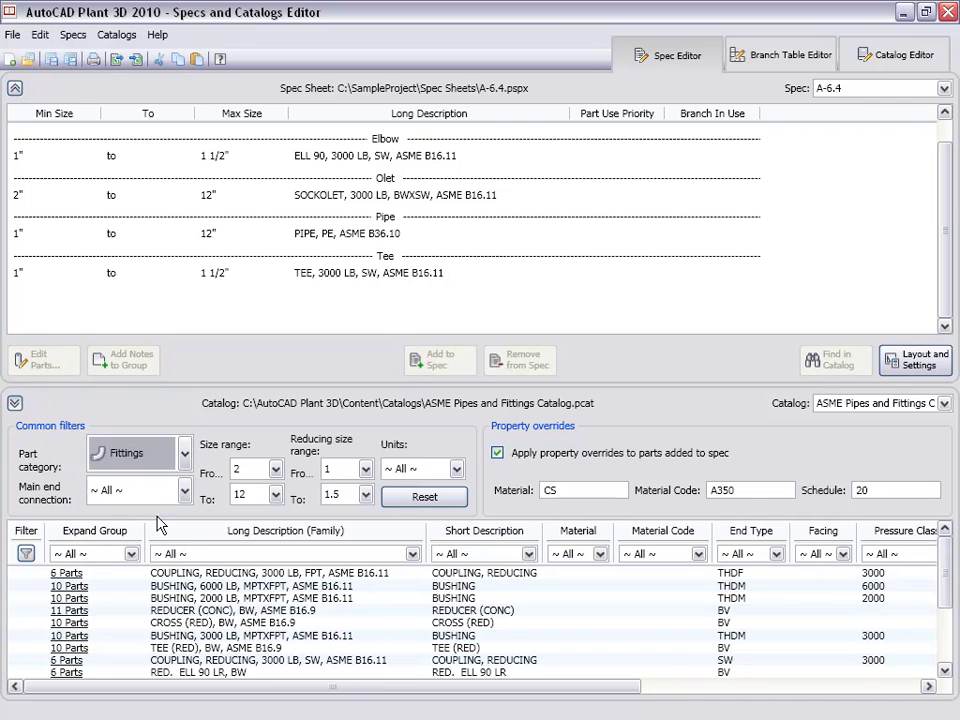
pyautogui.click(366, 470)
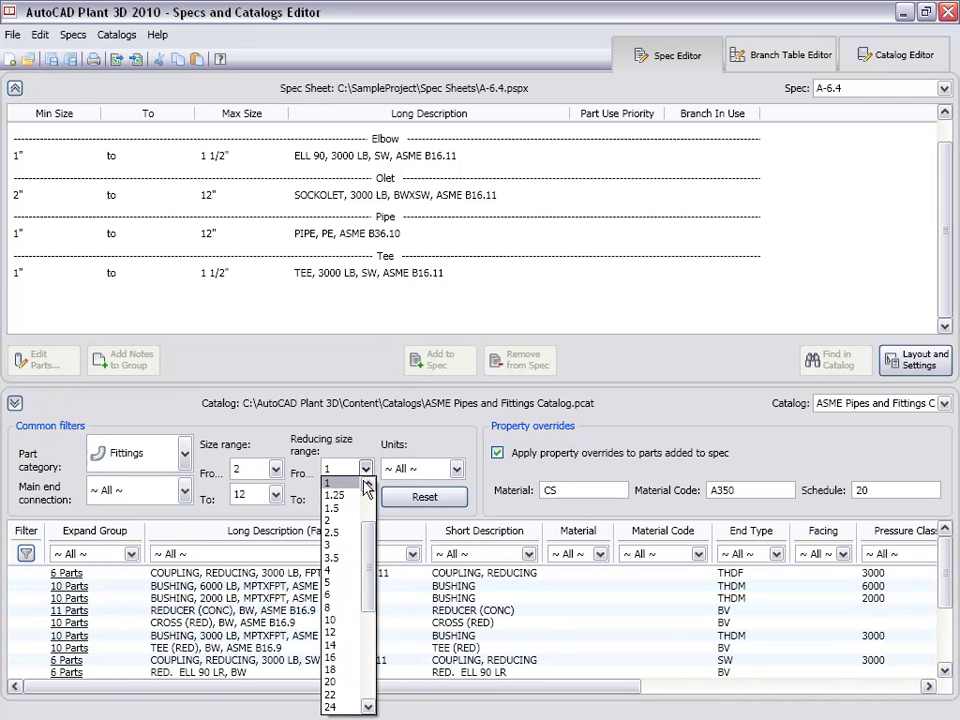
pyautogui.moveTo(368, 553); pyautogui.dragTo(356, 492)
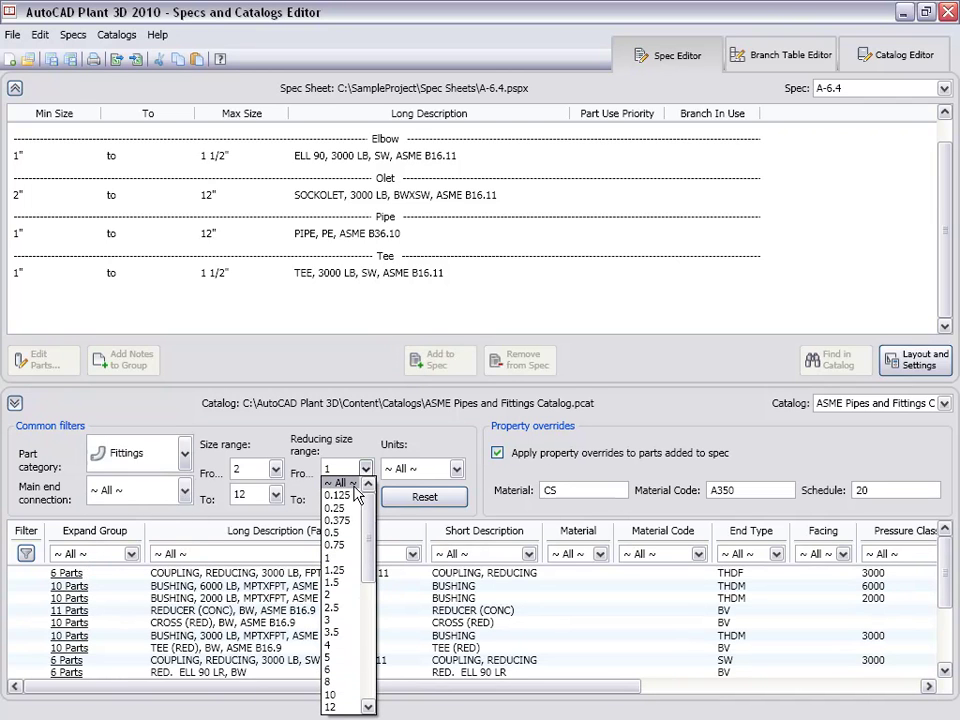
pyautogui.click(340, 484)
pyautogui.click(366, 494)
pyautogui.scroll(5, 365, 283)
pyautogui.click(343, 252)
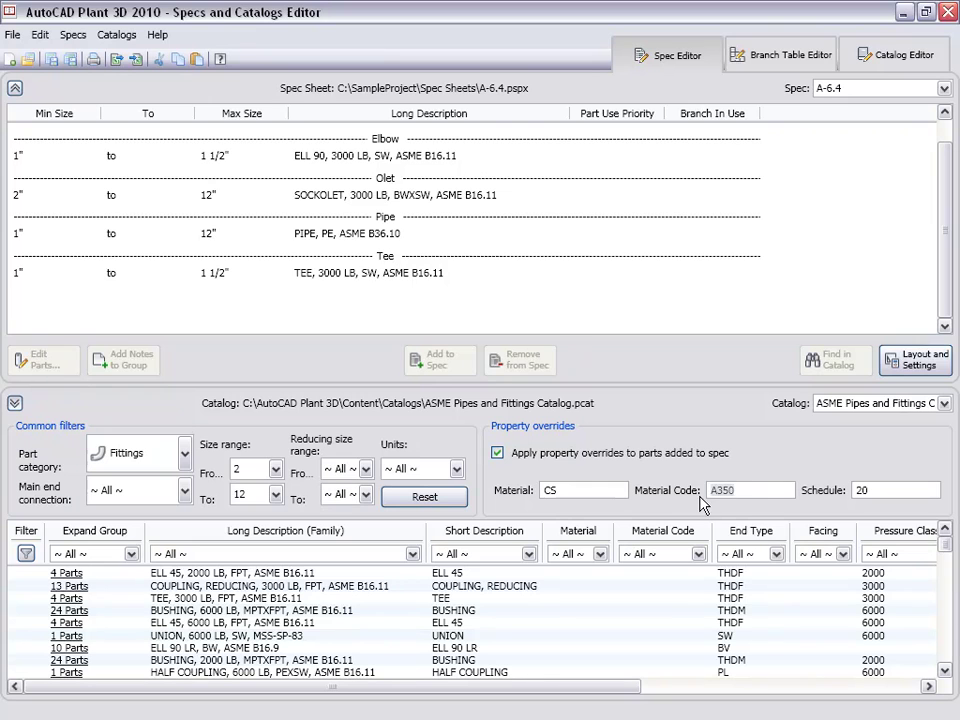
# - Add the BV-filtered ELL 90 LR and TEE fittings with material code A420
pyautogui.write('A')
pyautogui.press('Tab')
pyautogui.click(776, 553)
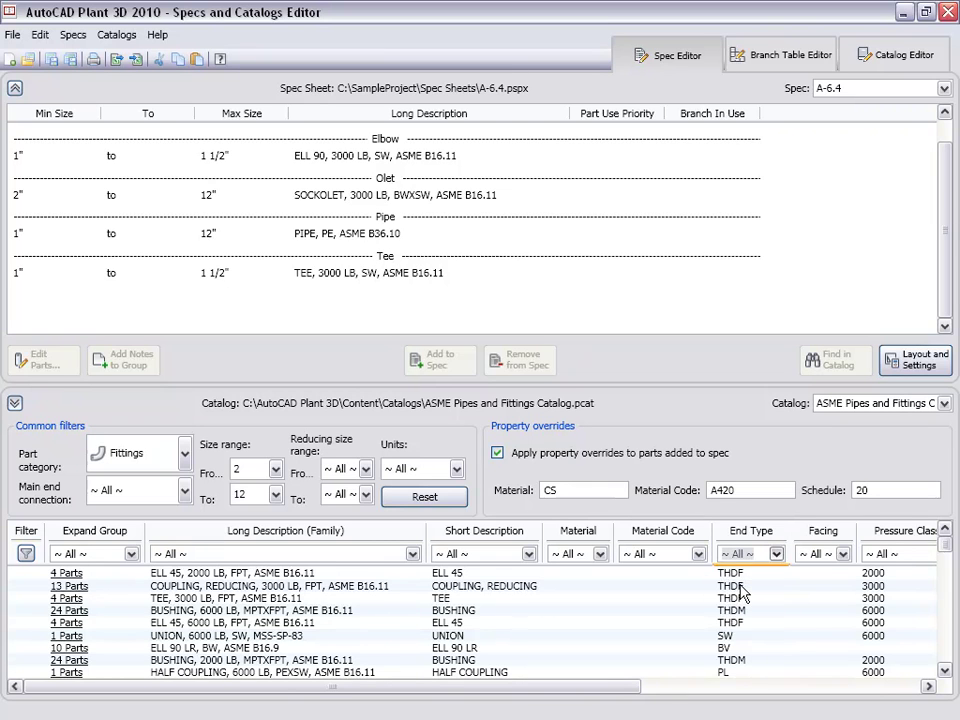
pyautogui.click(727, 582)
pyautogui.click(478, 575)
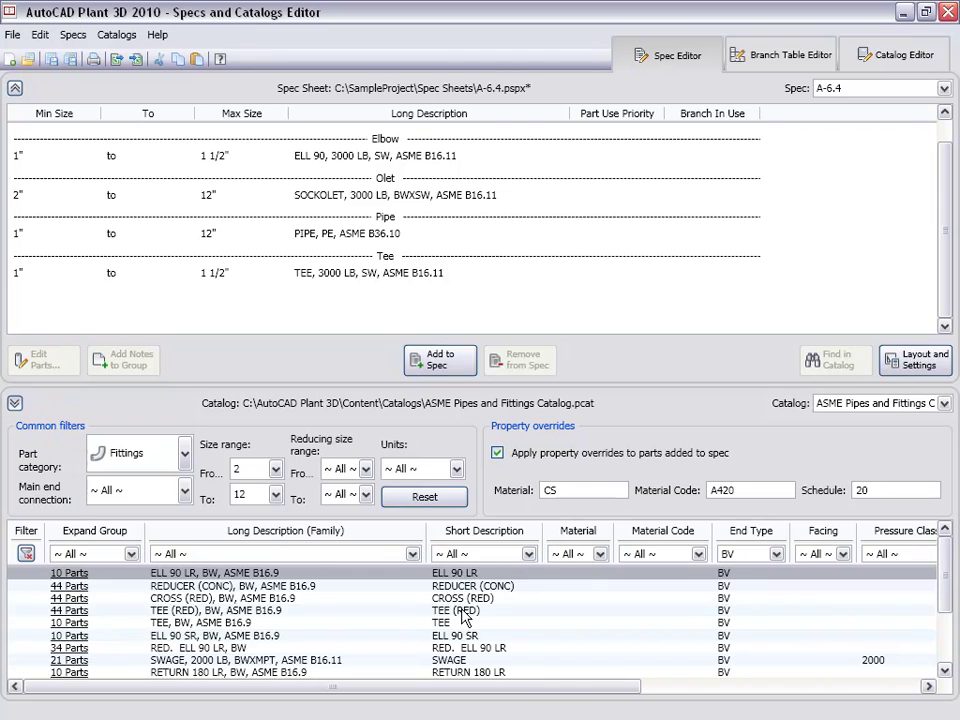
pyautogui.keyDown('ctrl'); pyautogui.click(462, 610); pyautogui.keyUp('ctrl')
pyautogui.keyDown('ctrl'); pyautogui.click(453, 624); pyautogui.keyUp('ctrl')
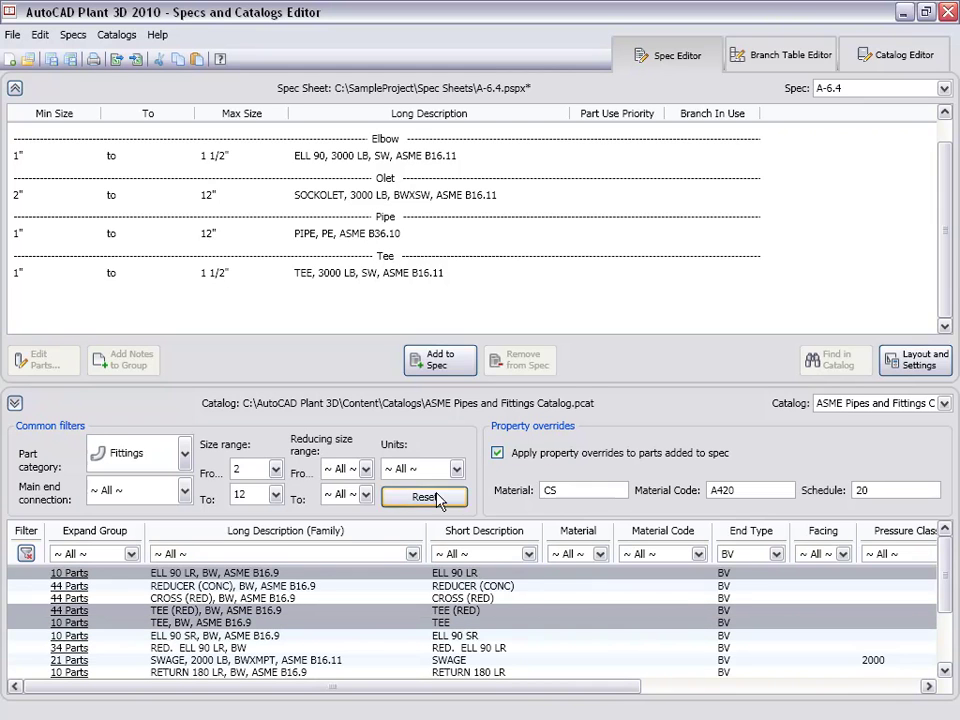
pyautogui.click(447, 366)
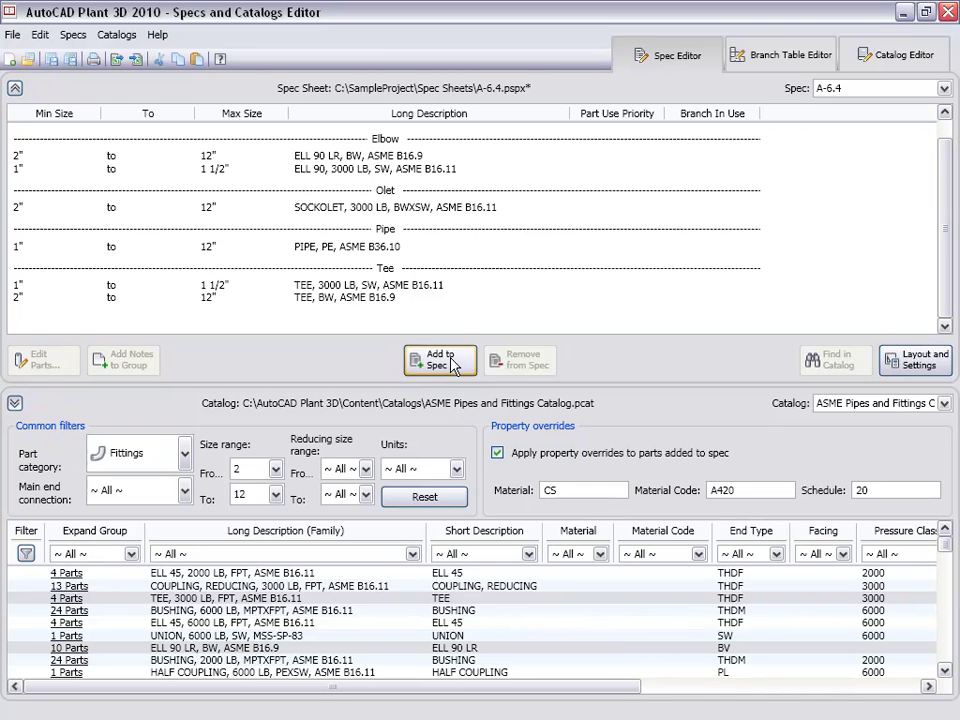
# - Show Flanges in the catalog filtered to RF facing and Pressure Class 300
pyautogui.click(140, 454)
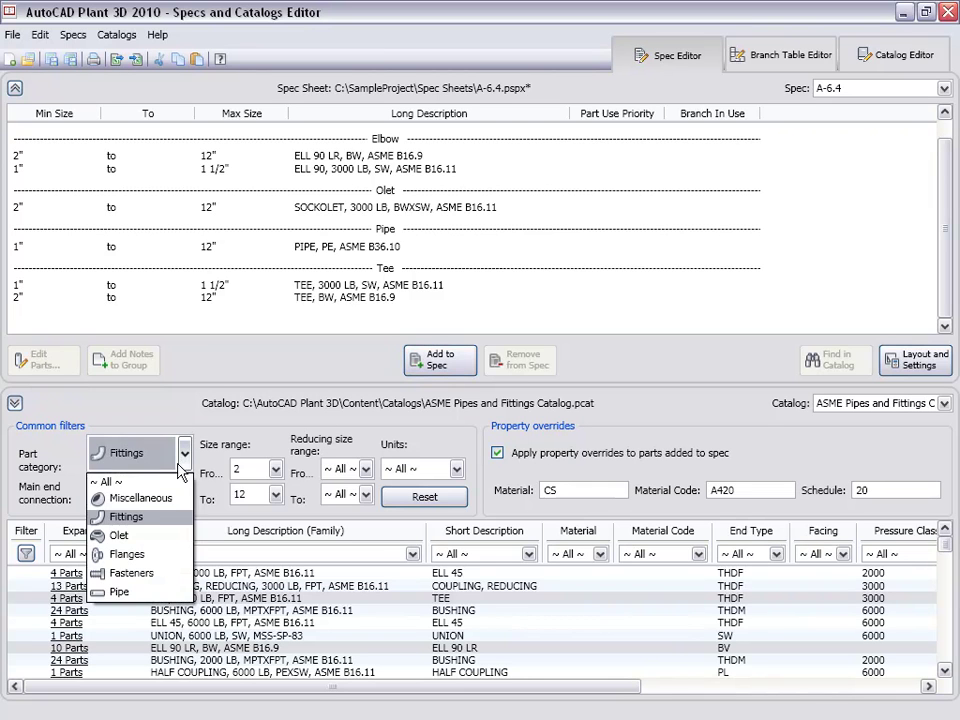
pyautogui.click(127, 555)
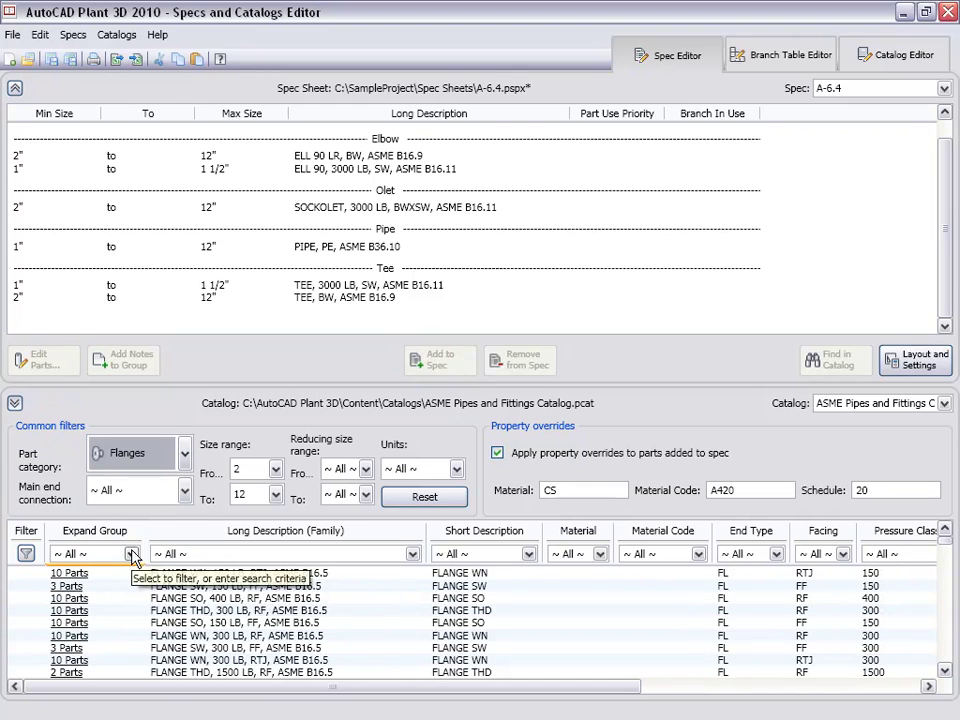
pyautogui.click(843, 554)
pyautogui.click(805, 596)
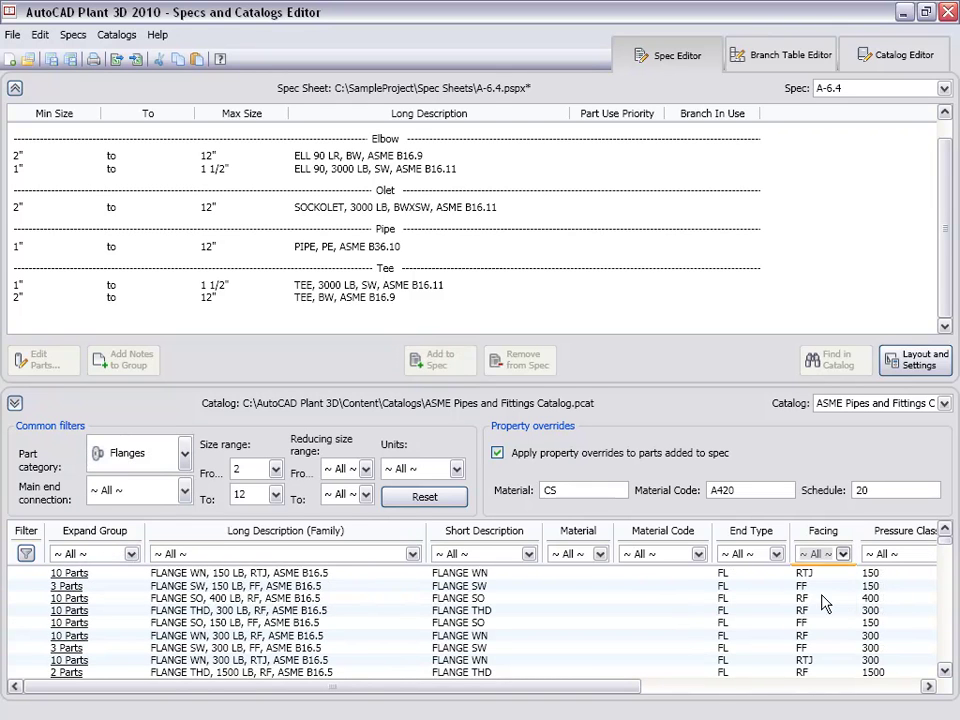
pyautogui.click(900, 554)
pyautogui.click(927, 554)
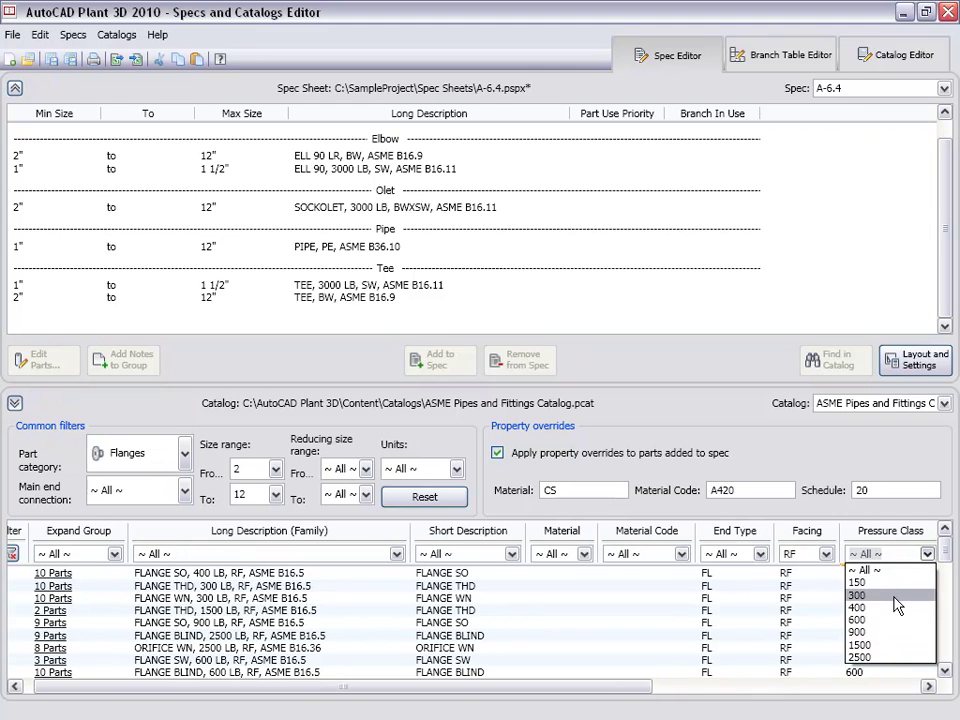
pyautogui.click(897, 596)
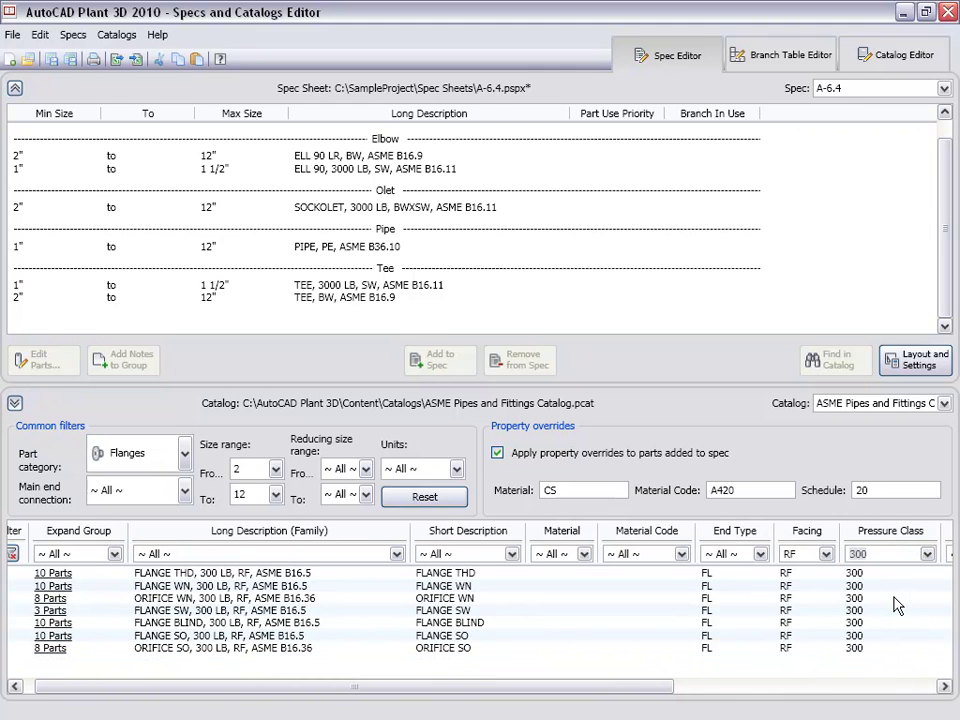
# - Add FLANGE WN, 300 LB with material code A707 to the spec and save
pyautogui.click(297, 588)
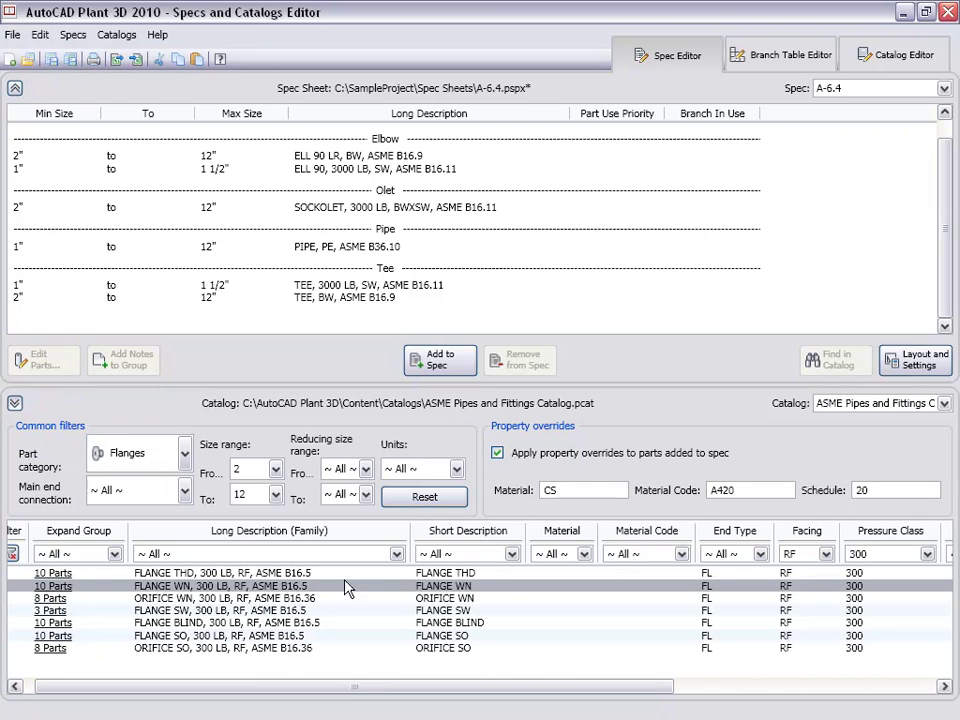
pyautogui.doubleClick(735, 490)
pyautogui.write('A')
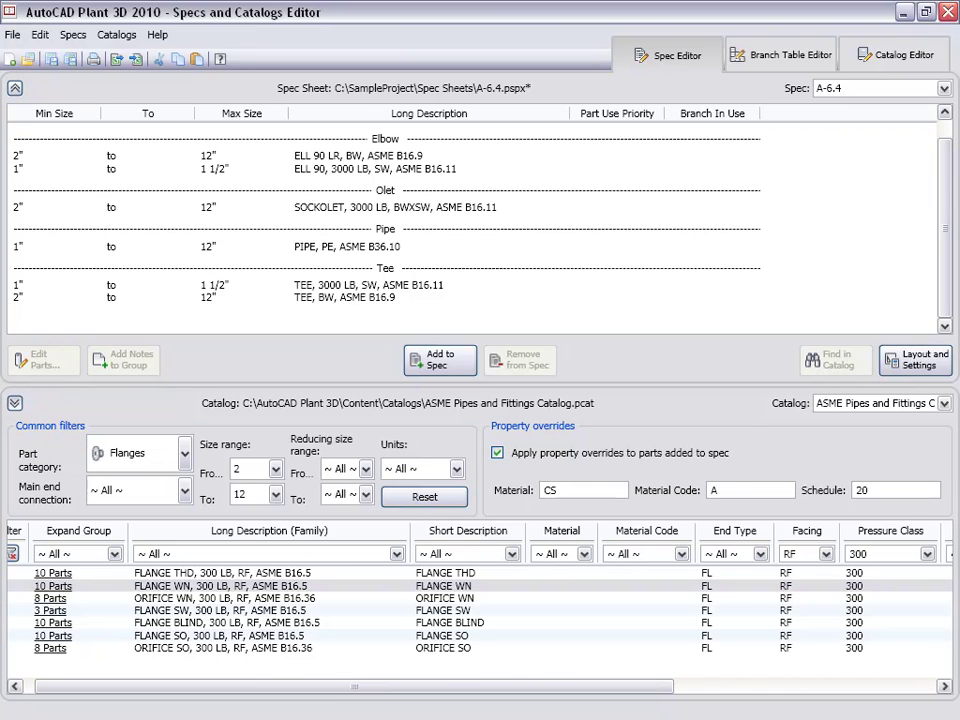
pyautogui.write('707')
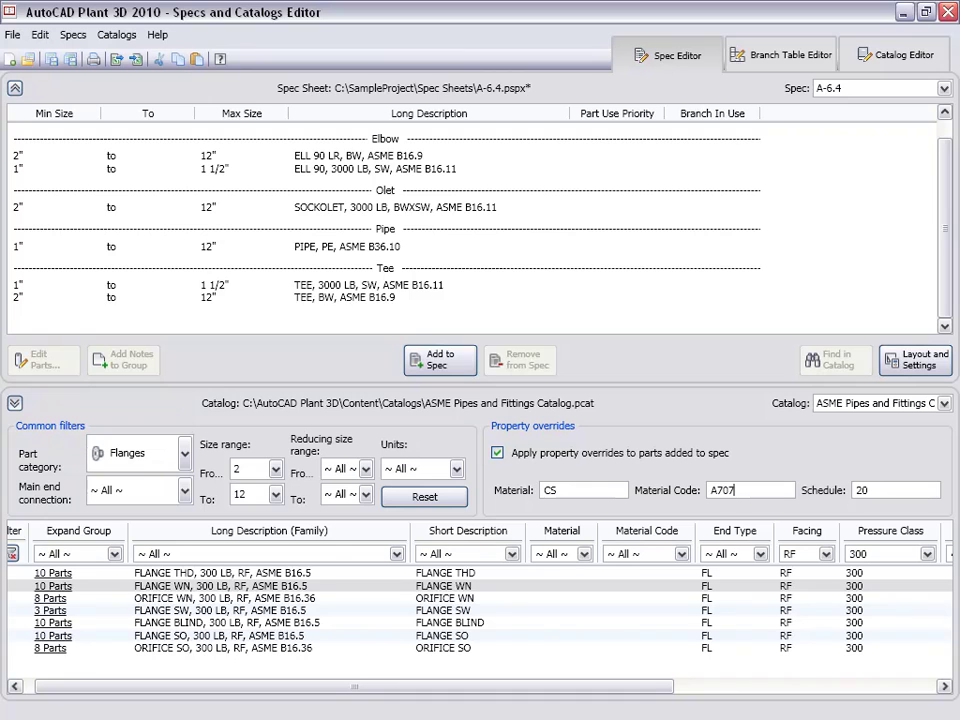
pyautogui.click(460, 370)
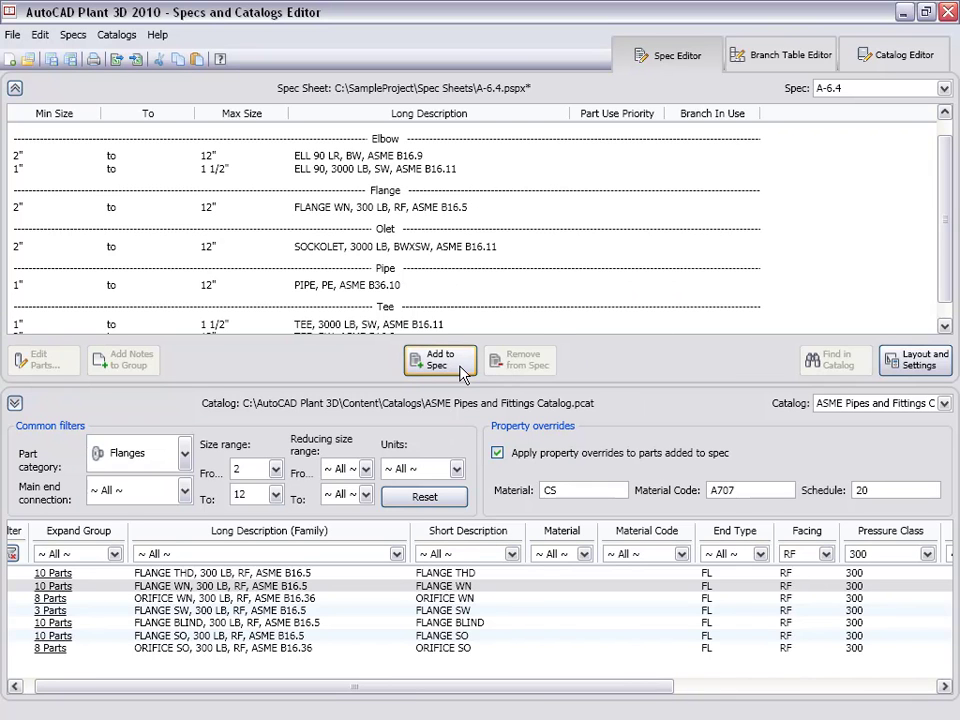
pyautogui.hotkey('ctrl', 's')
# - Add the 1/8" THK Gasket, Flat from the Fasteners category to the spec
pyautogui.click(184, 453)
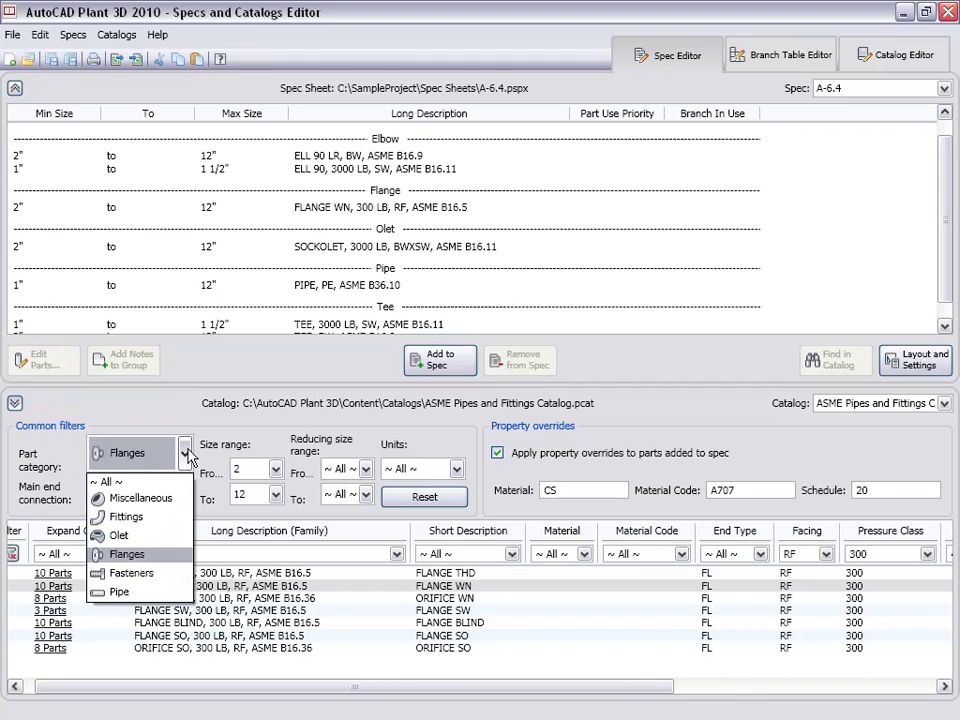
pyautogui.click(140, 573)
pyautogui.click(512, 562)
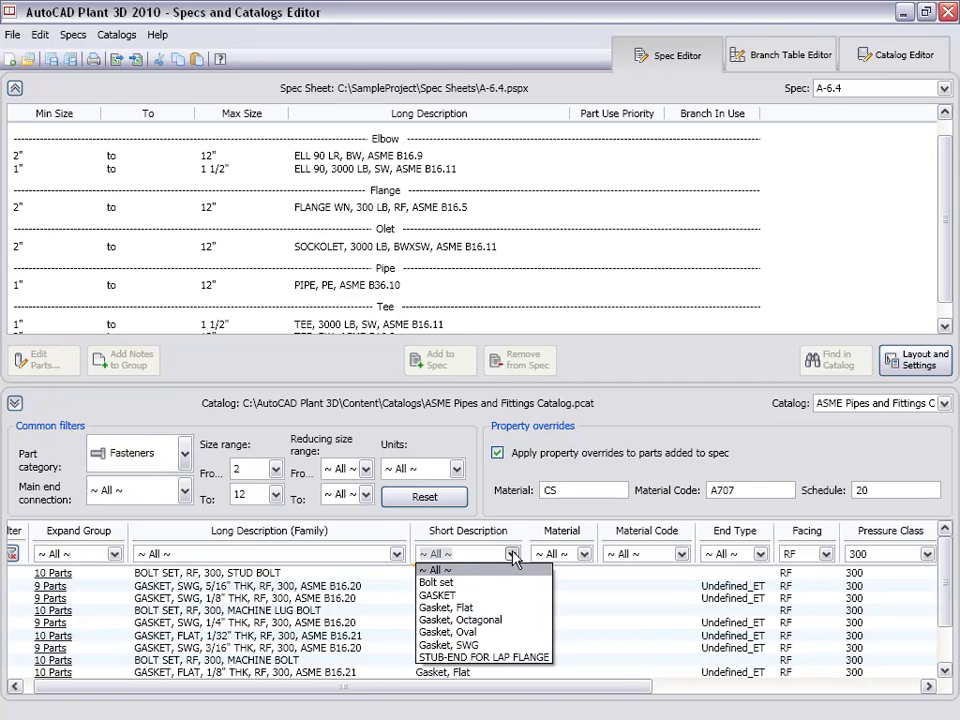
pyautogui.click(466, 609)
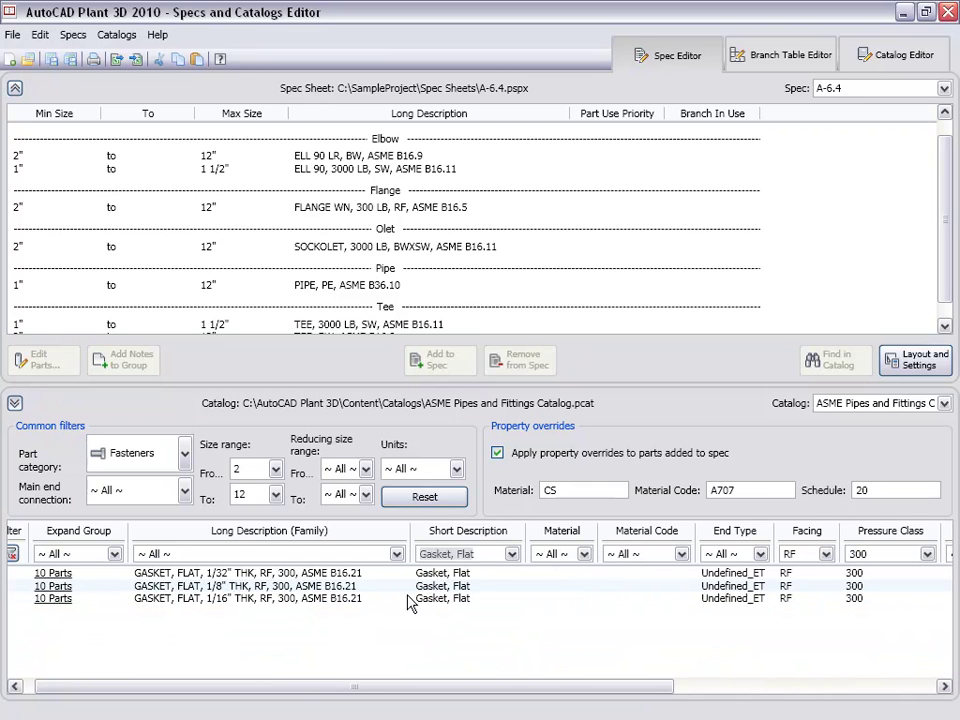
pyautogui.click(348, 587)
pyautogui.click(453, 369)
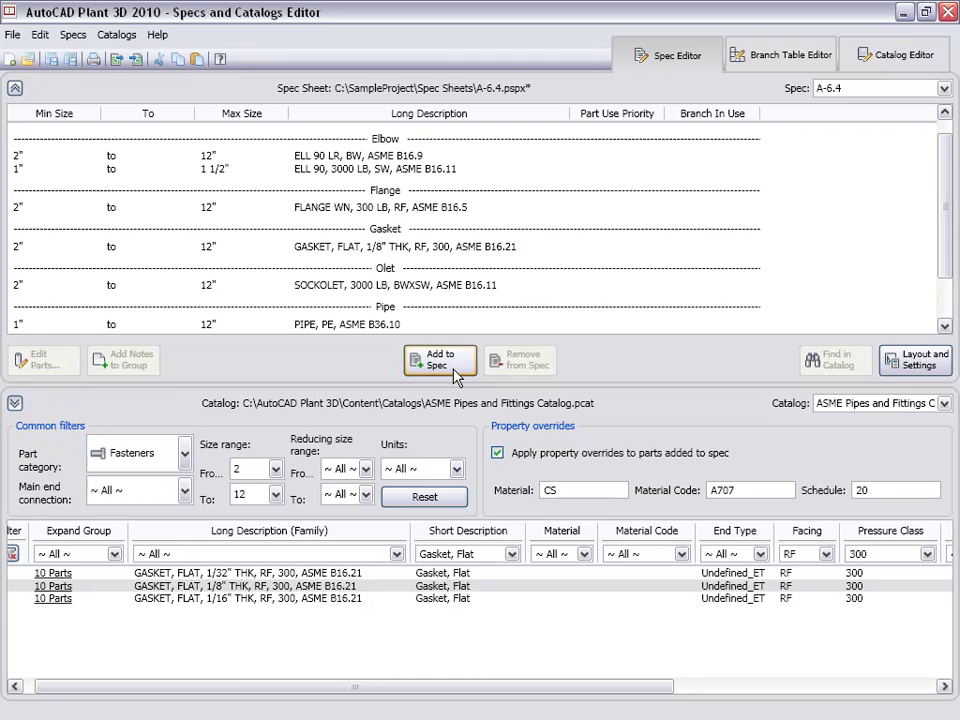
# - Add the STUD BOLT and LUG BOLT sets to the spec and save
pyautogui.click(511, 554)
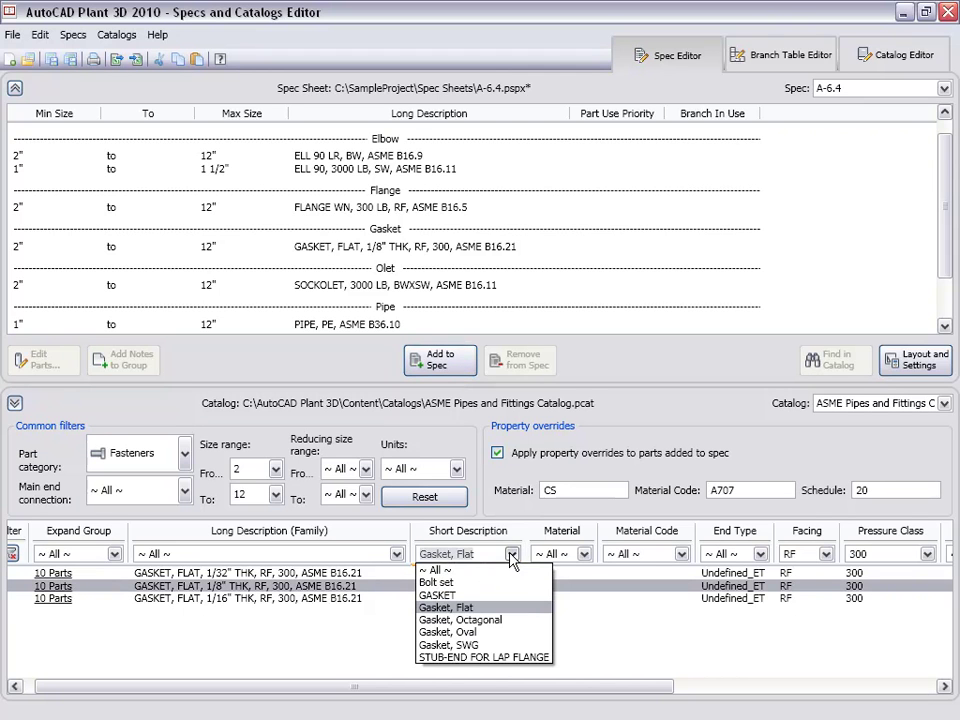
pyautogui.click(436, 582)
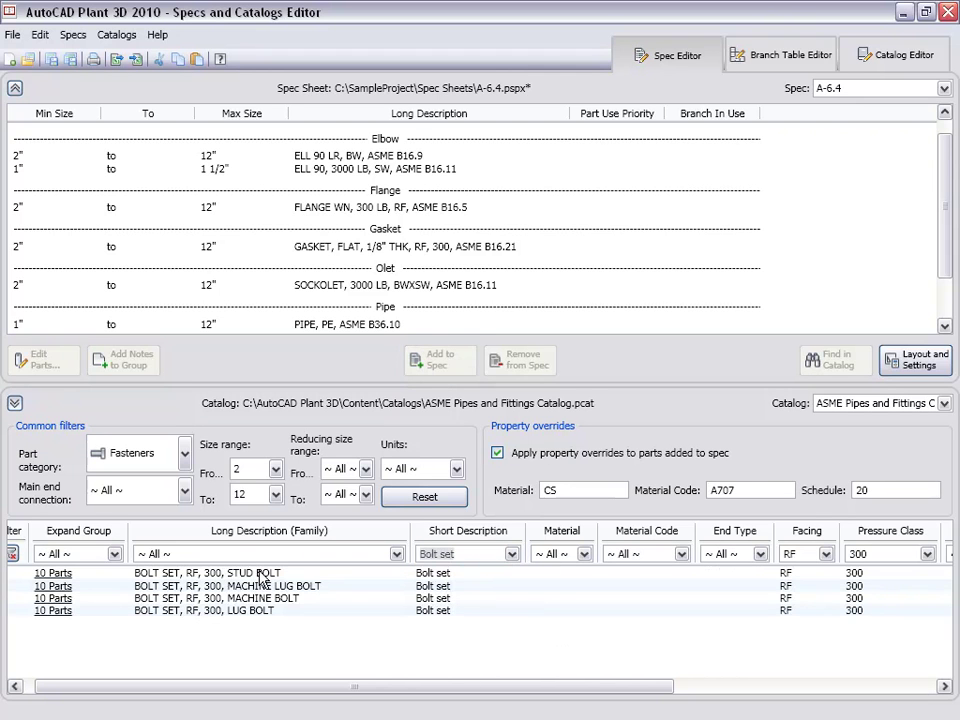
pyautogui.click(262, 578)
pyautogui.keyDown('ctrl'); pyautogui.click(255, 614); pyautogui.keyUp('ctrl')
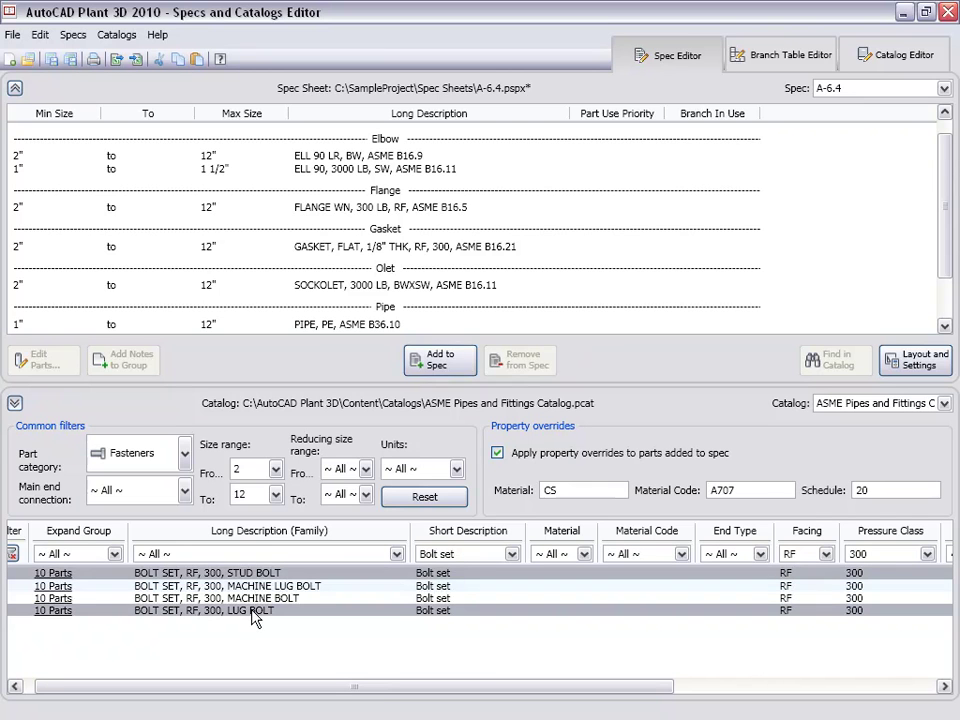
pyautogui.click(434, 362)
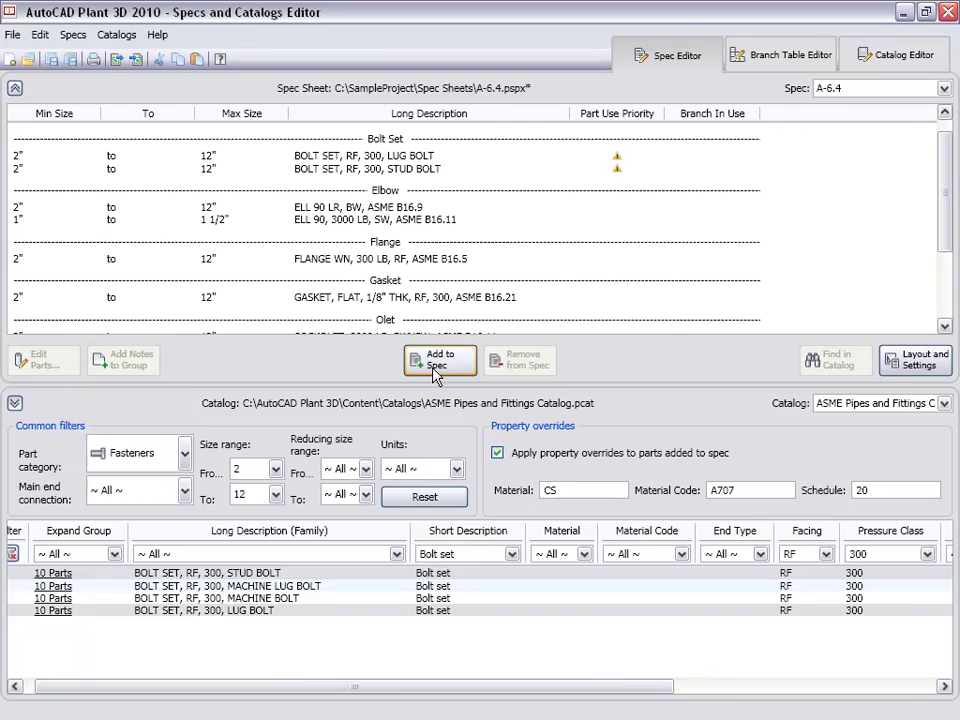
pyautogui.hotkey('ctrl', 's')
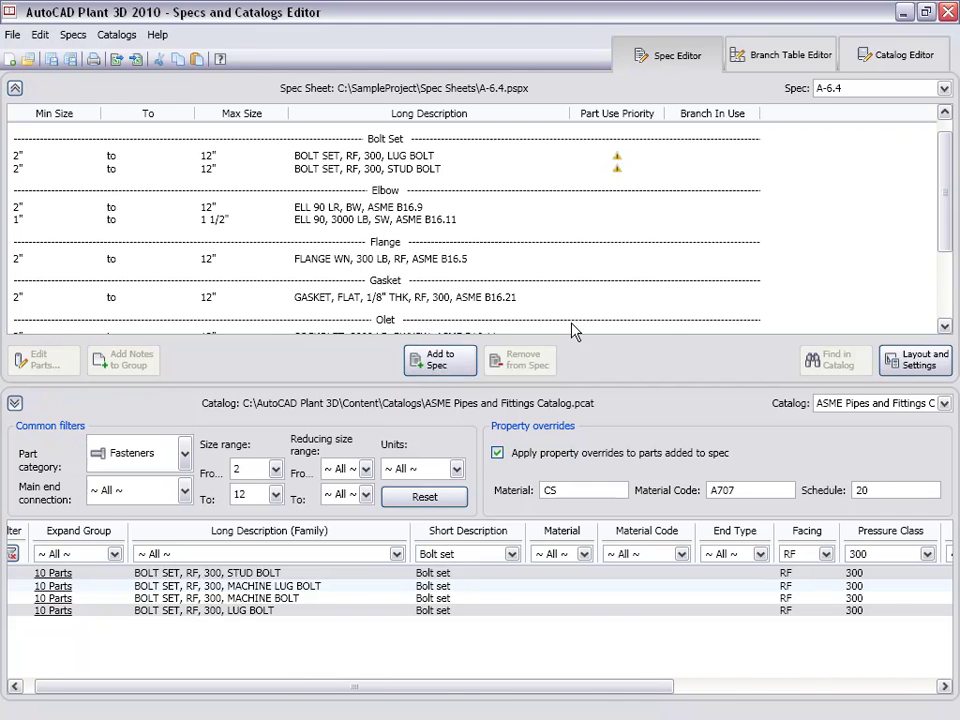
# - Select the PIPE, PE group and open its part editing at the 1 1/4" size row
pyautogui.moveTo(939, 242); pyautogui.dragTo(660, 300)
pyautogui.click(336, 288)
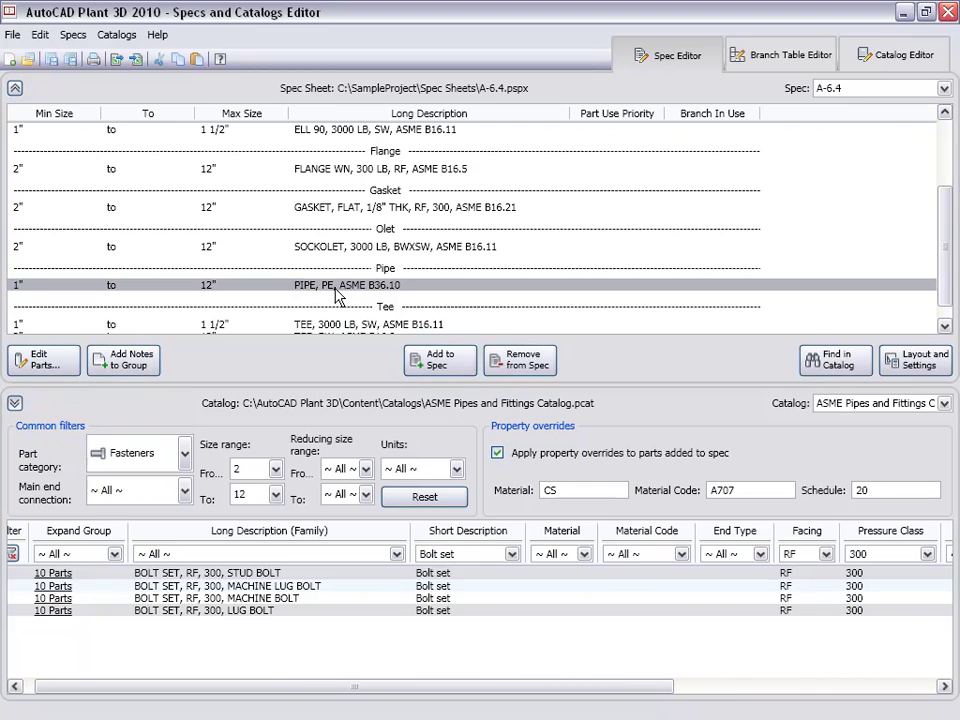
pyautogui.click(66, 364)
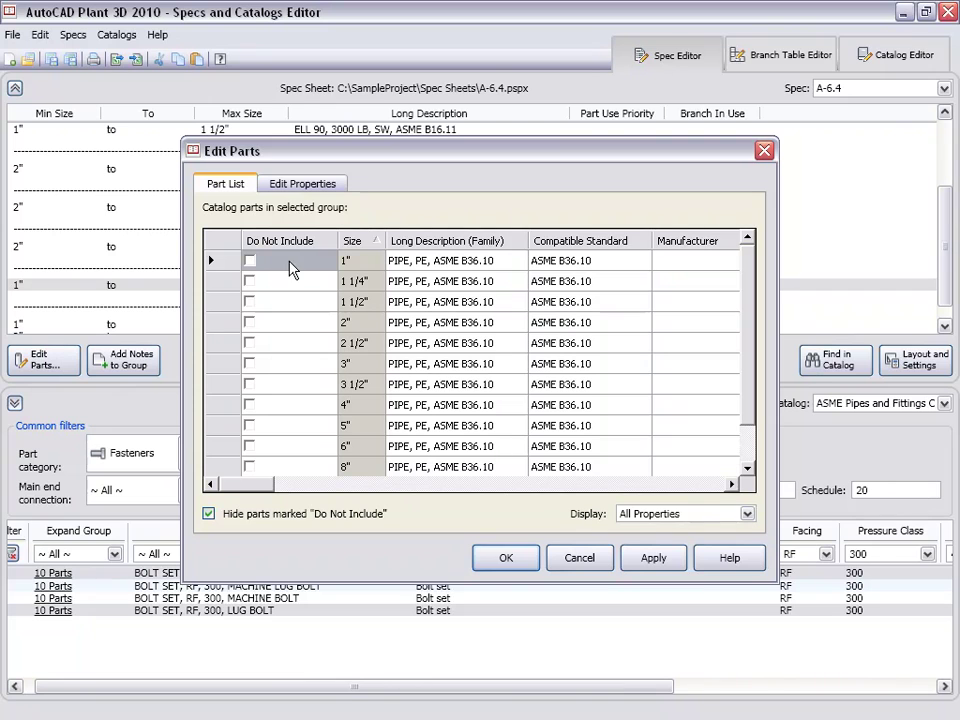
pyautogui.click(286, 284)
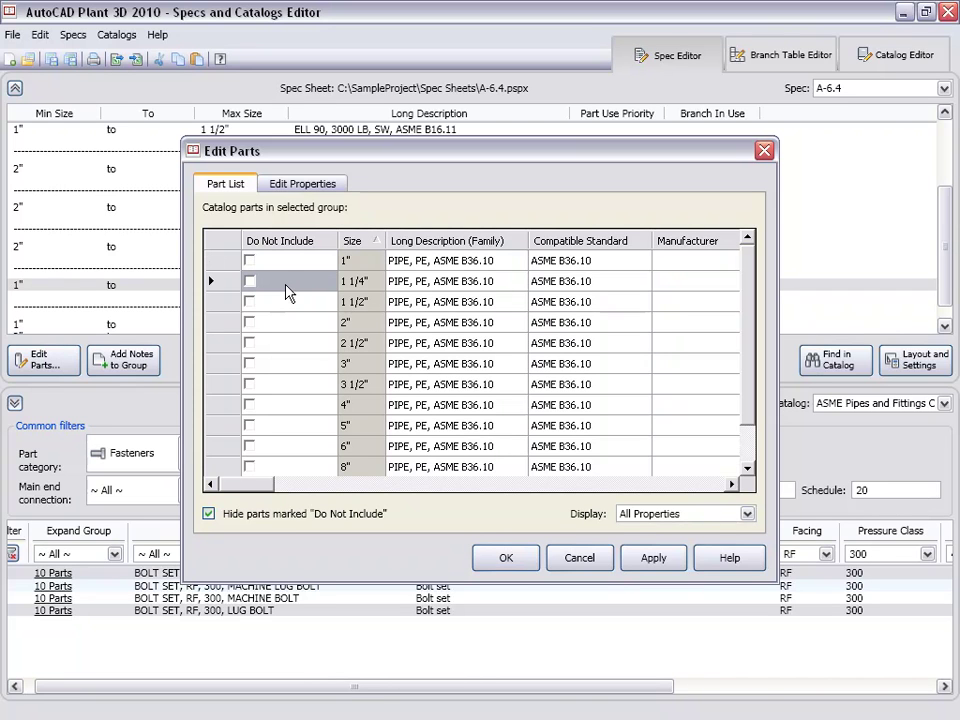
# - Exclude the 1 1/4", 2 1/2", 3", 3 1/2" and 5" pipe sizes and apply the edits
pyautogui.press('Down')
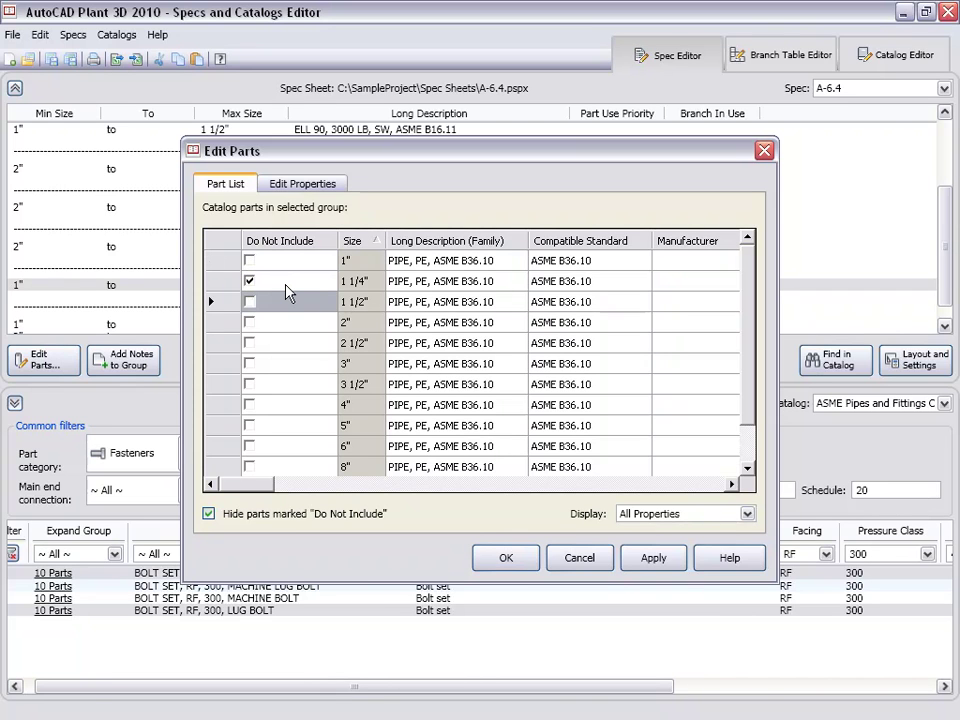
pyautogui.press('Down')
pyautogui.press('Down')
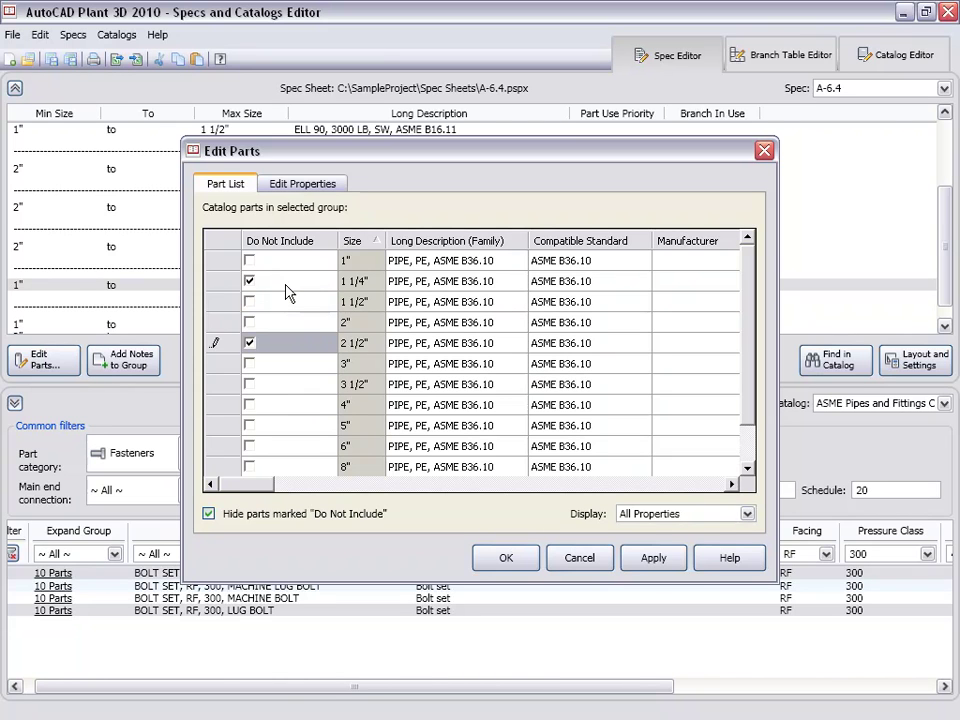
pyautogui.press('Down')
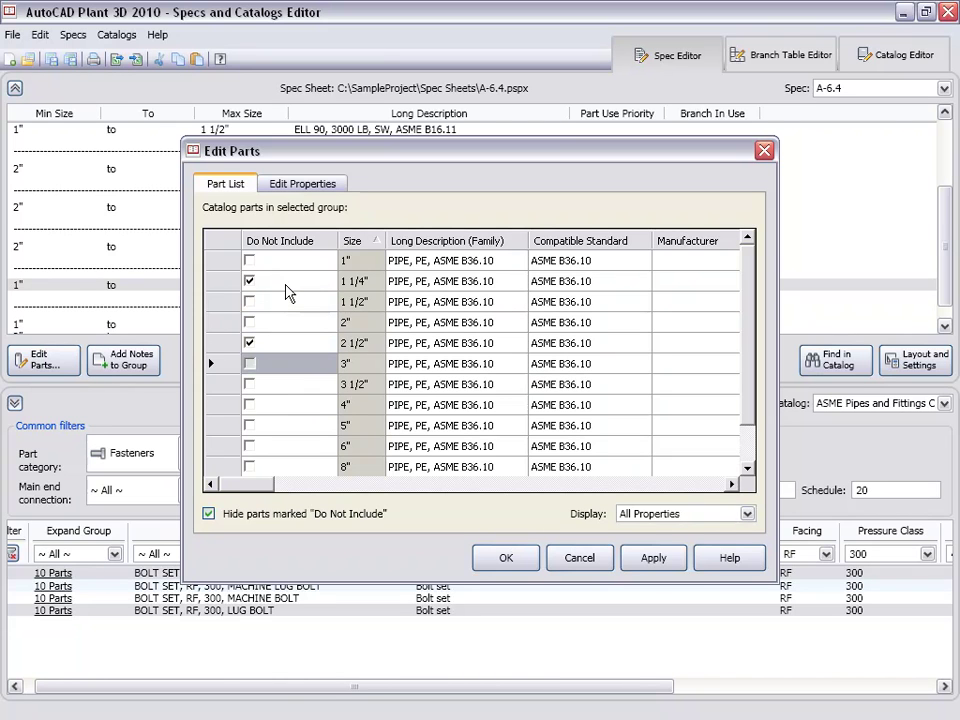
pyautogui.press('Down')
pyautogui.press('space')
pyautogui.press('Down')
pyautogui.press('Down')
pyautogui.press('space')
pyautogui.press('Down')
pyautogui.press('Down')
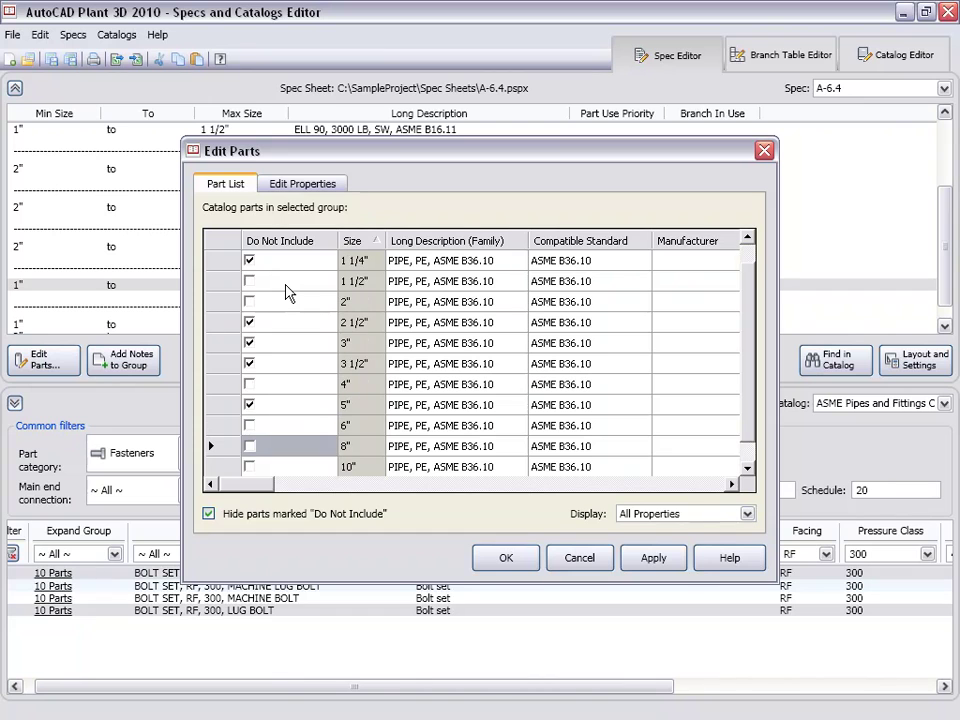
pyautogui.press('Down')
pyautogui.press('Down')
pyautogui.press('Up')
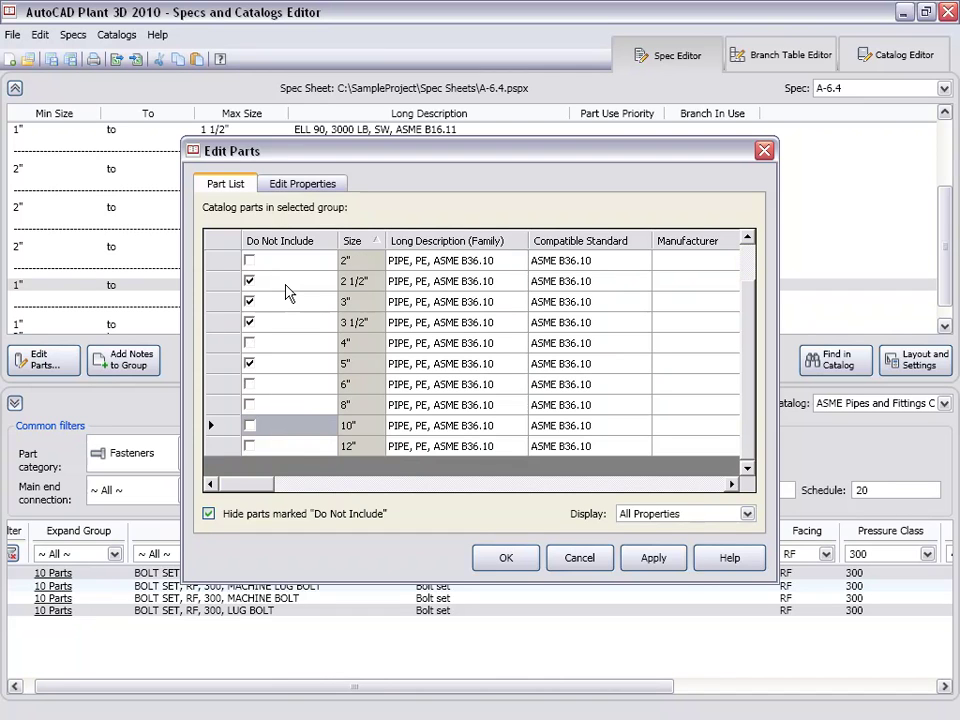
pyautogui.click(665, 566)
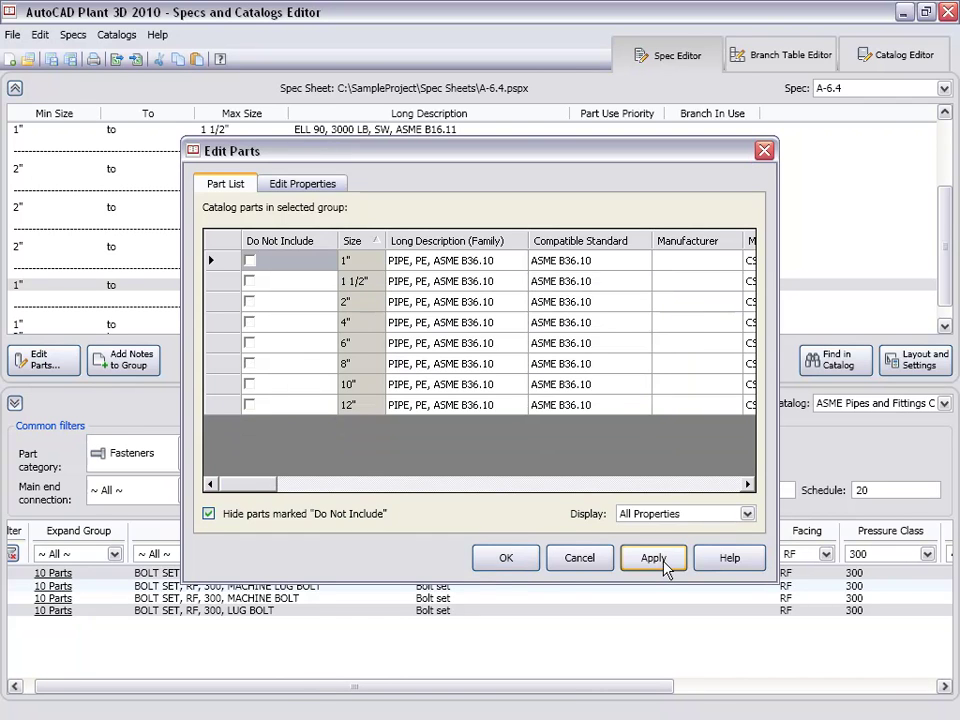
pyautogui.click(512, 562)
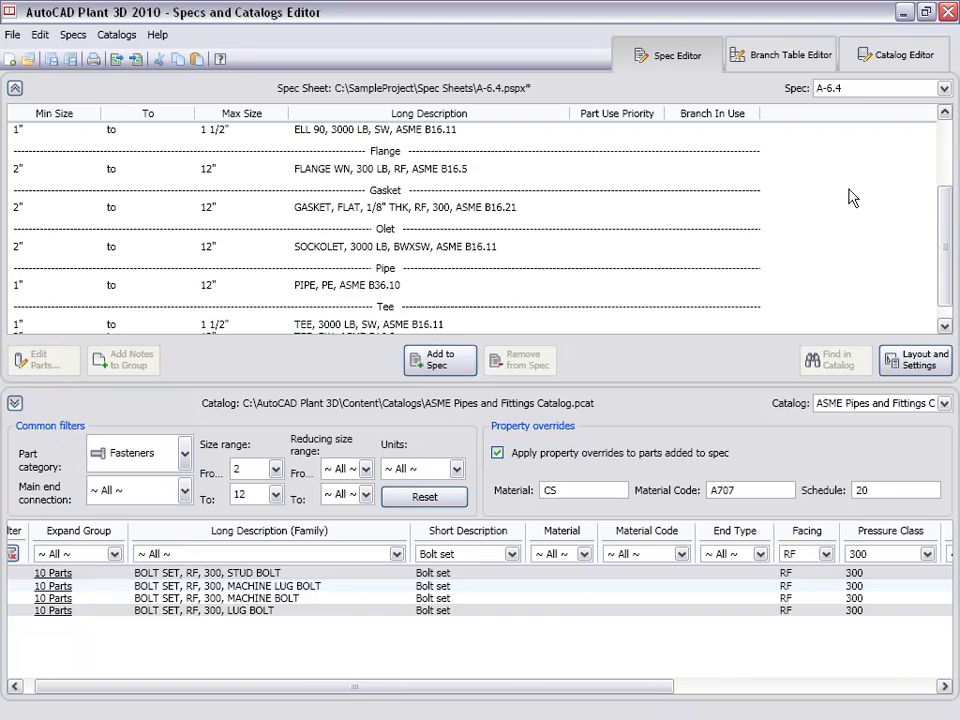
# - Give LUG BOLT first priority over STUD BOLT for the 2" Bolt Set size
pyautogui.scroll(5, 876, 199)
pyautogui.click(350, 232)
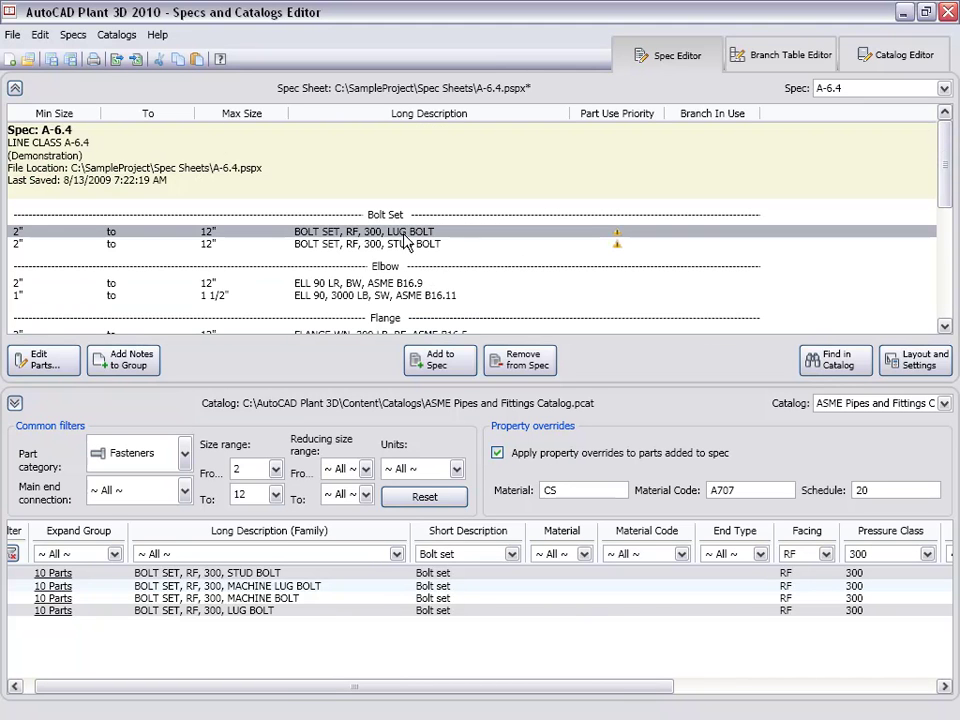
pyautogui.click(618, 238)
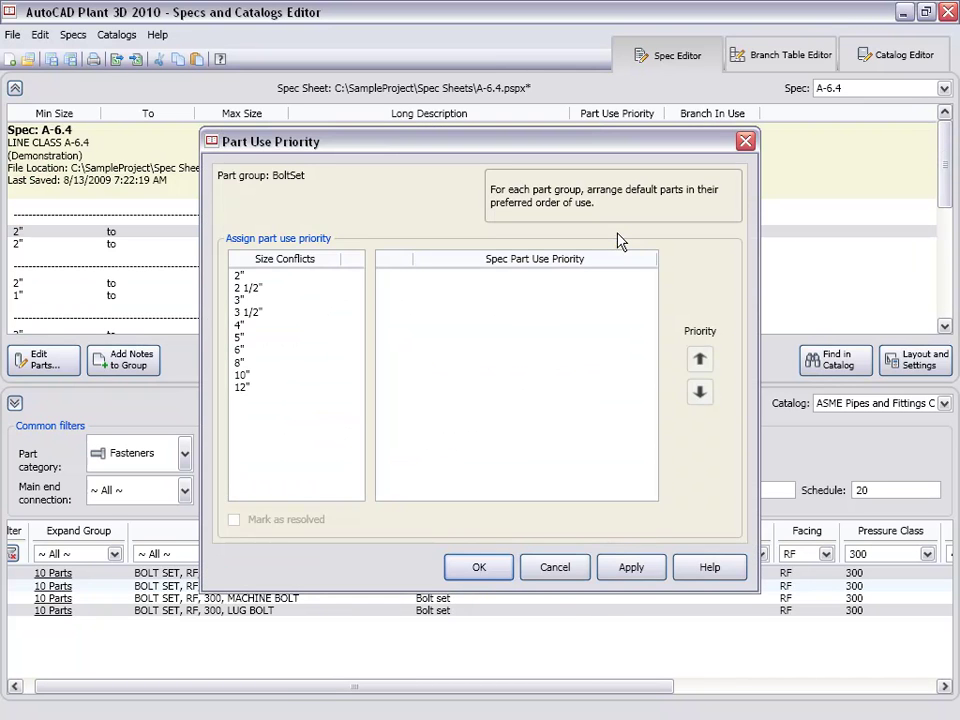
pyautogui.click(271, 277)
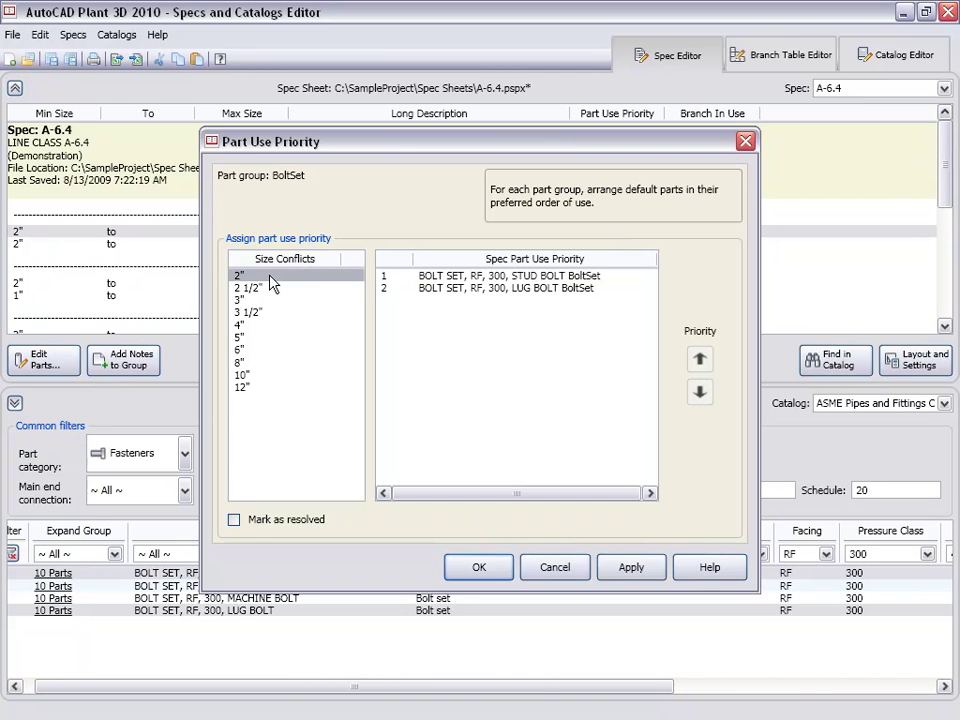
pyautogui.click(428, 289)
pyautogui.click(700, 359)
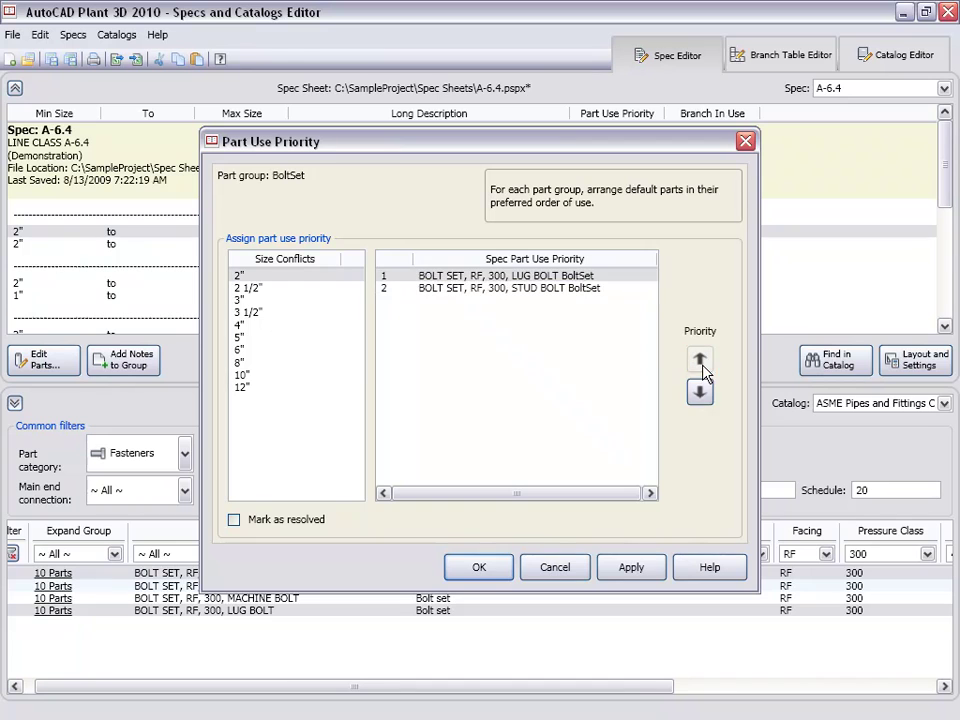
# - Prioritize LUG BOLT for the 4" size too, then mark all sizes 2" to 12" resolved
pyautogui.click(254, 326)
pyautogui.click(467, 289)
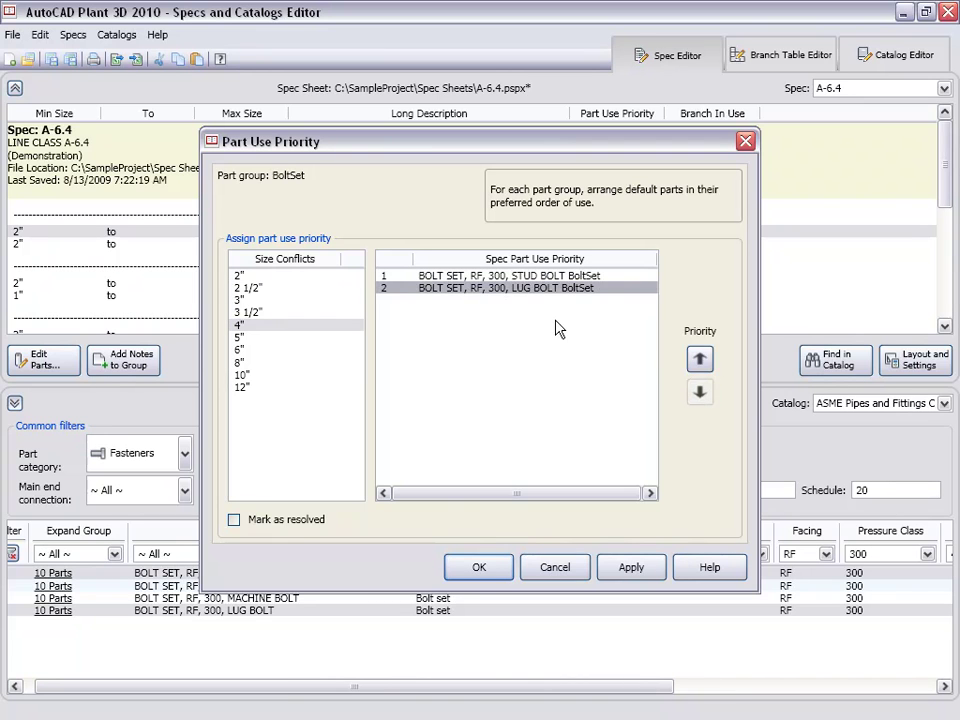
pyautogui.click(700, 360)
pyautogui.click(242, 275)
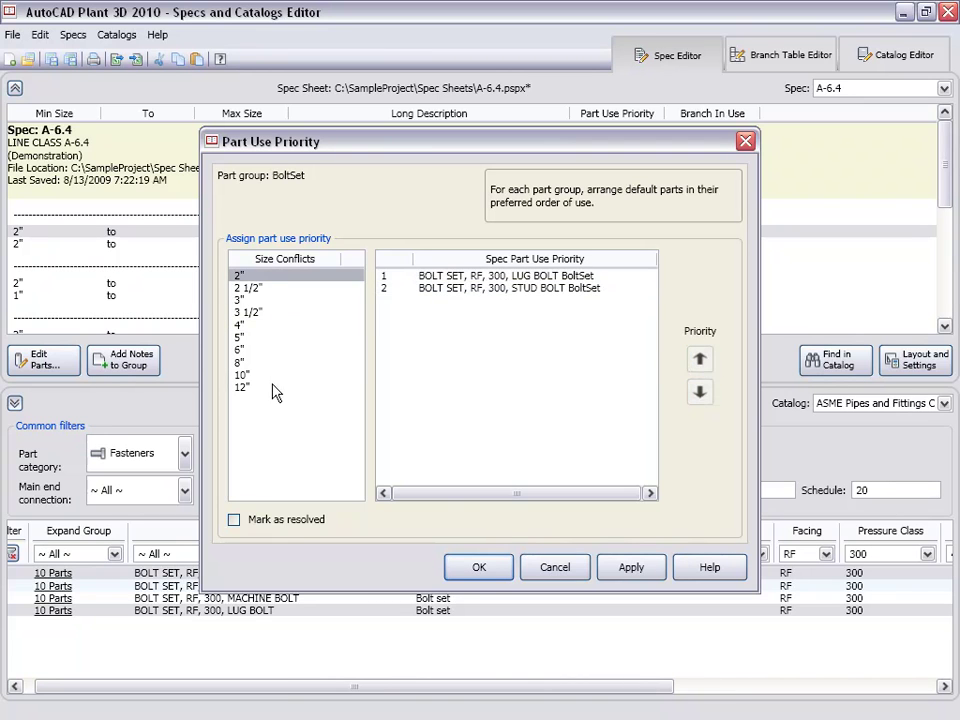
pyautogui.keyDown('shift'); pyautogui.click(244, 388); pyautogui.keyUp('shift')
pyautogui.click(233, 519)
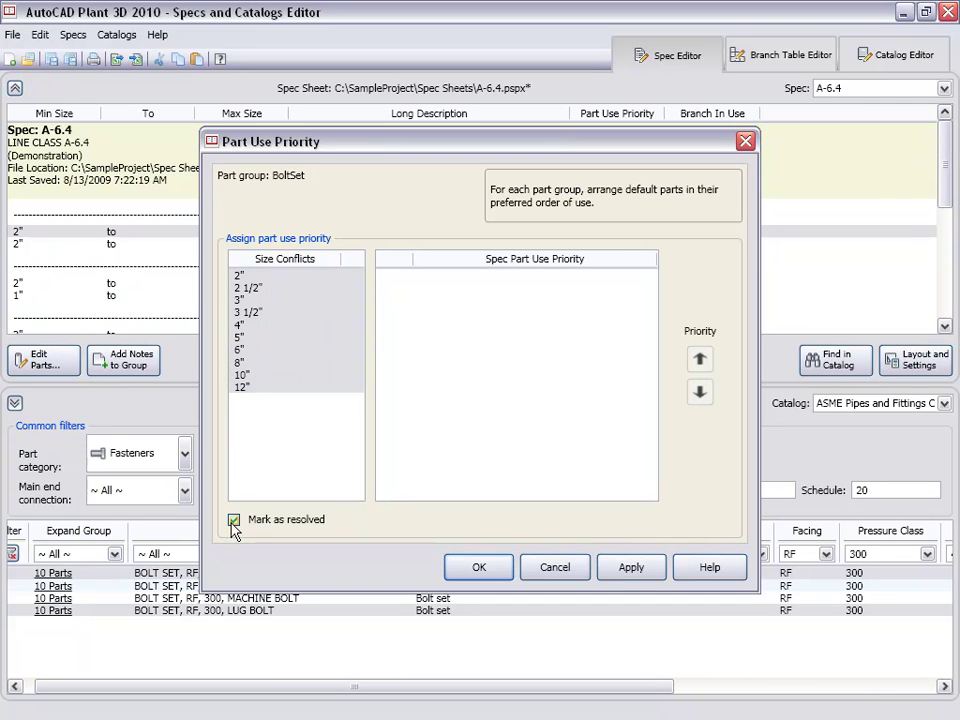
pyautogui.click(480, 569)
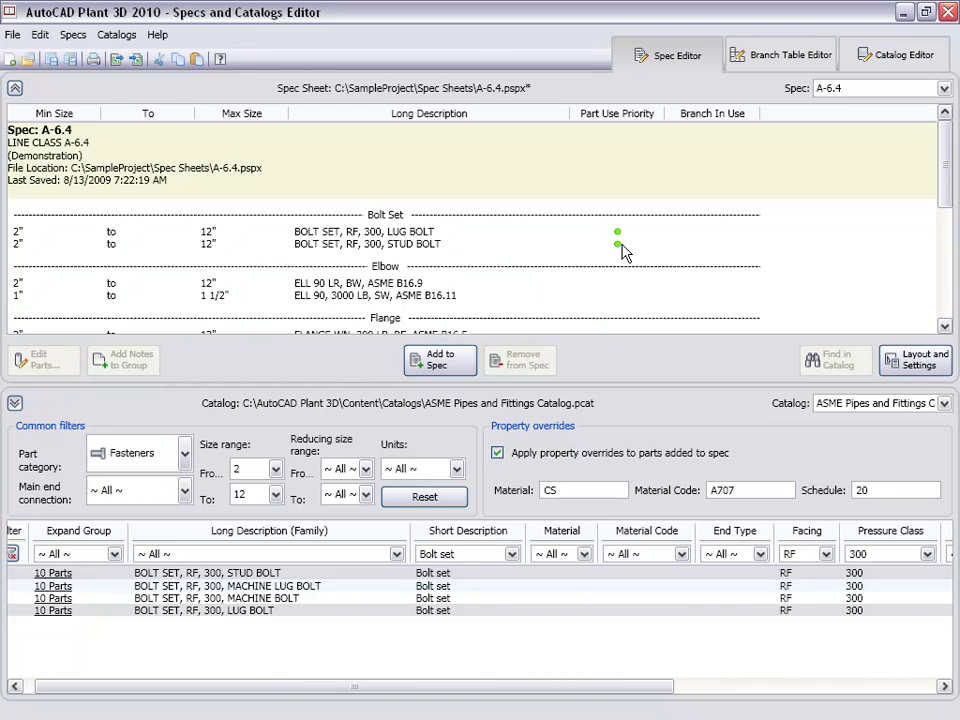
# - Save the spec and open the ASME Valves Catalog.pcat file
pyautogui.hotkey('ctrl', 's')
pyautogui.click(935, 403)
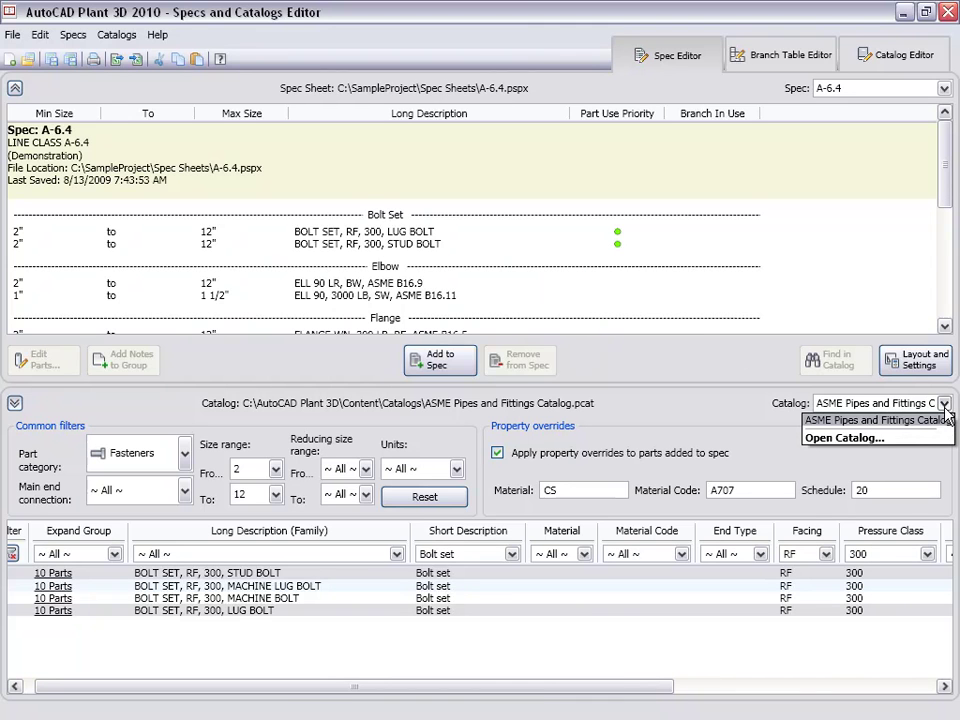
pyautogui.click(893, 439)
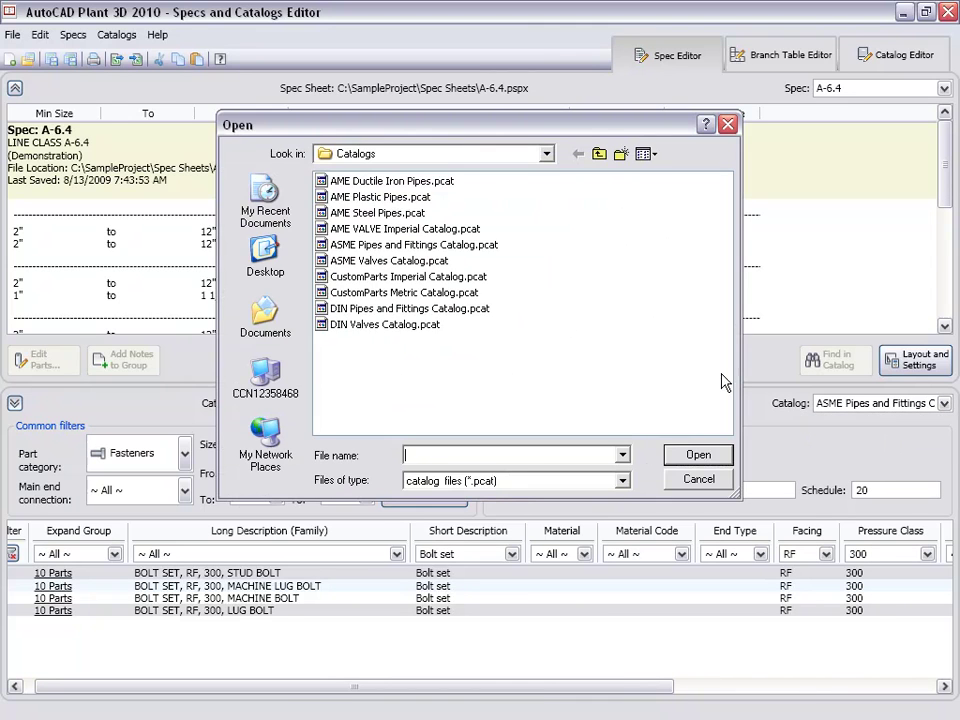
pyautogui.click(441, 264)
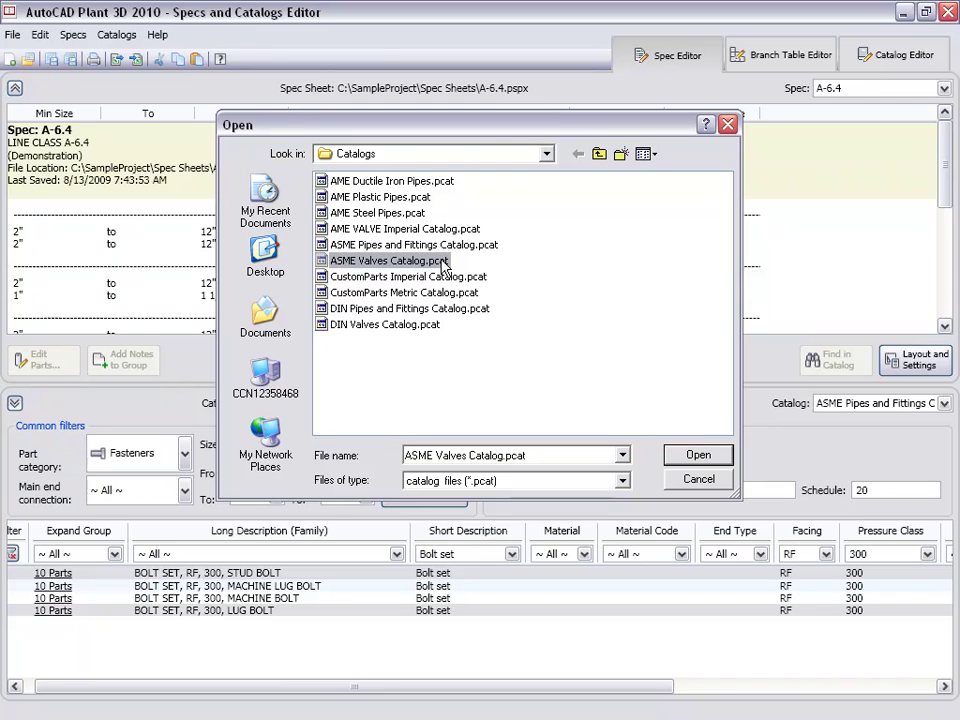
pyautogui.click(697, 457)
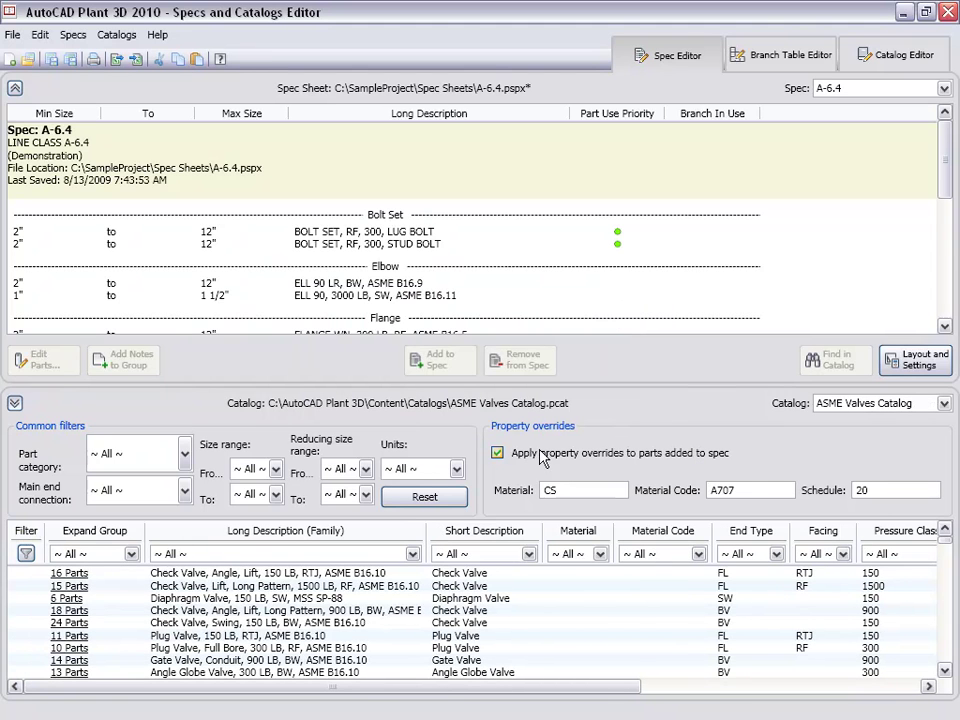
# - Filter the valve catalog to sizes 2 to 12, RF facing and pressure class 300
pyautogui.click(275, 468)
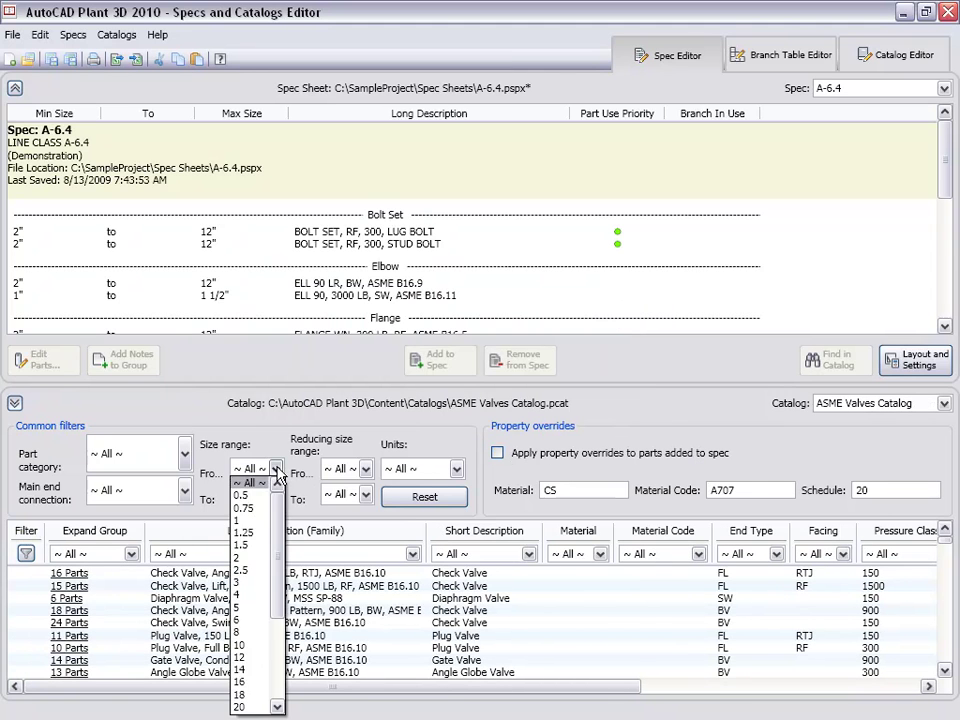
pyautogui.click(248, 558)
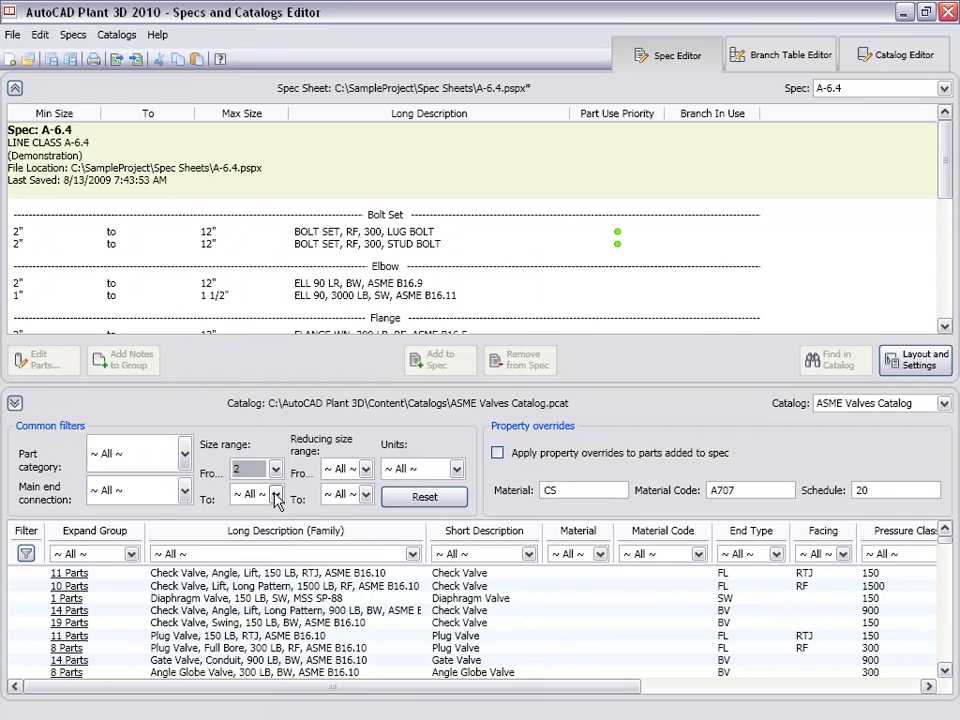
pyautogui.click(275, 494)
pyautogui.click(240, 424)
pyautogui.click(841, 554)
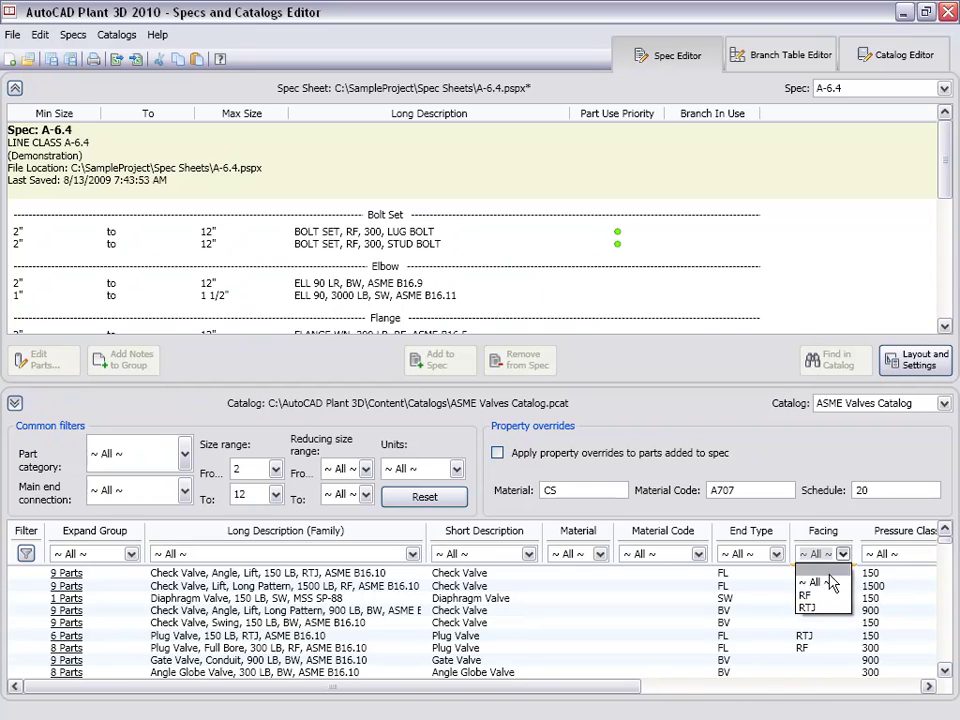
pyautogui.click(816, 601)
pyautogui.click(918, 560)
pyautogui.click(926, 555)
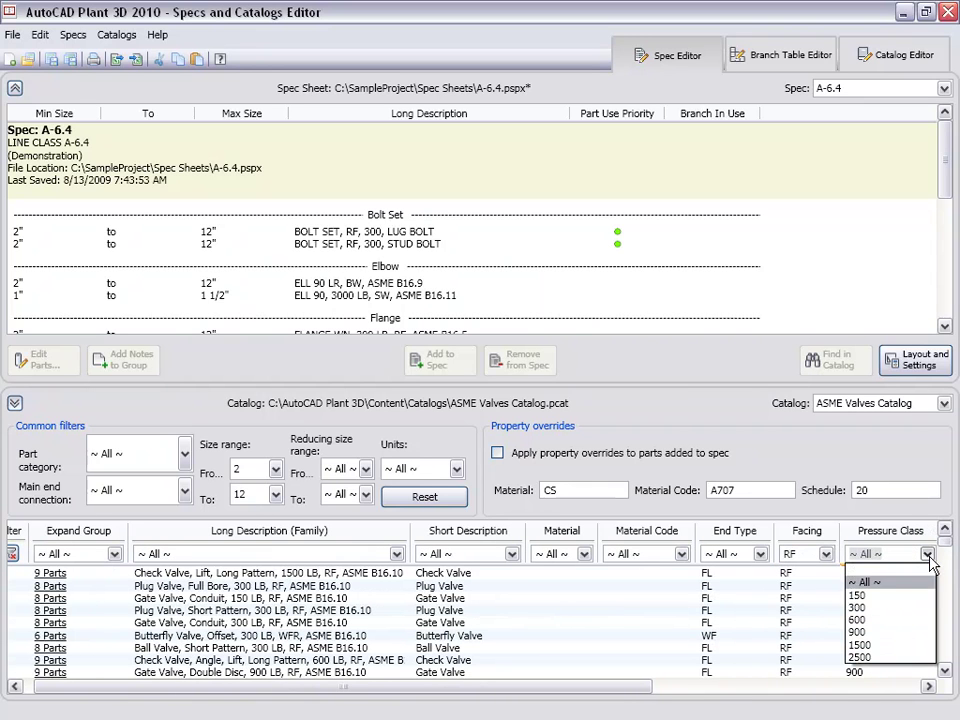
pyautogui.click(904, 608)
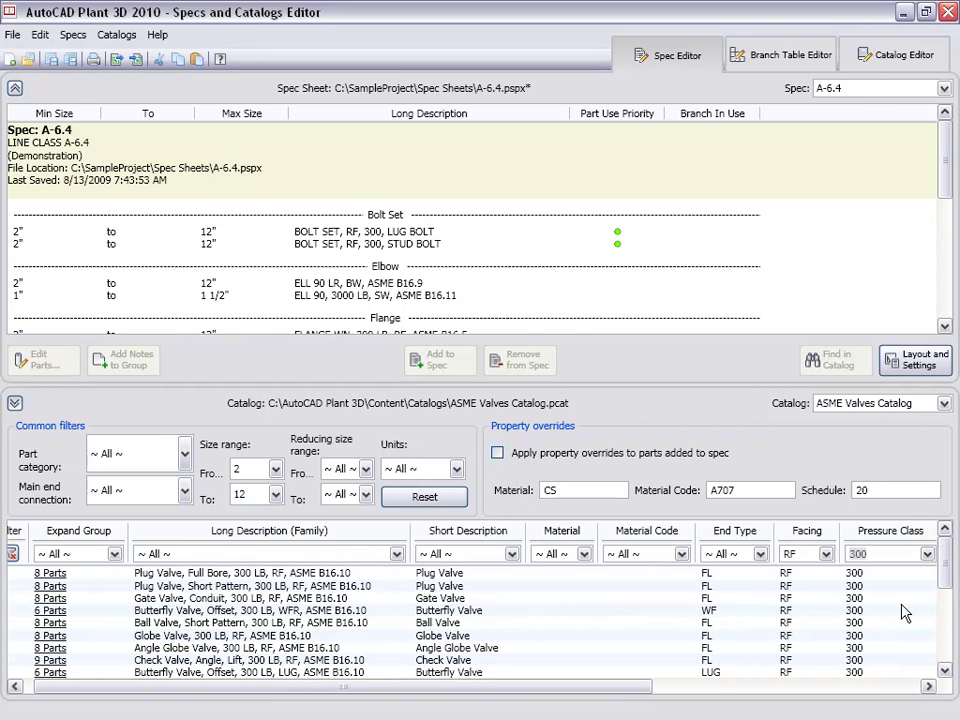
# - Add the solid-wedge gate valve and swing check valve to the spec, then view the Branch Table Editor
pyautogui.click(512, 554)
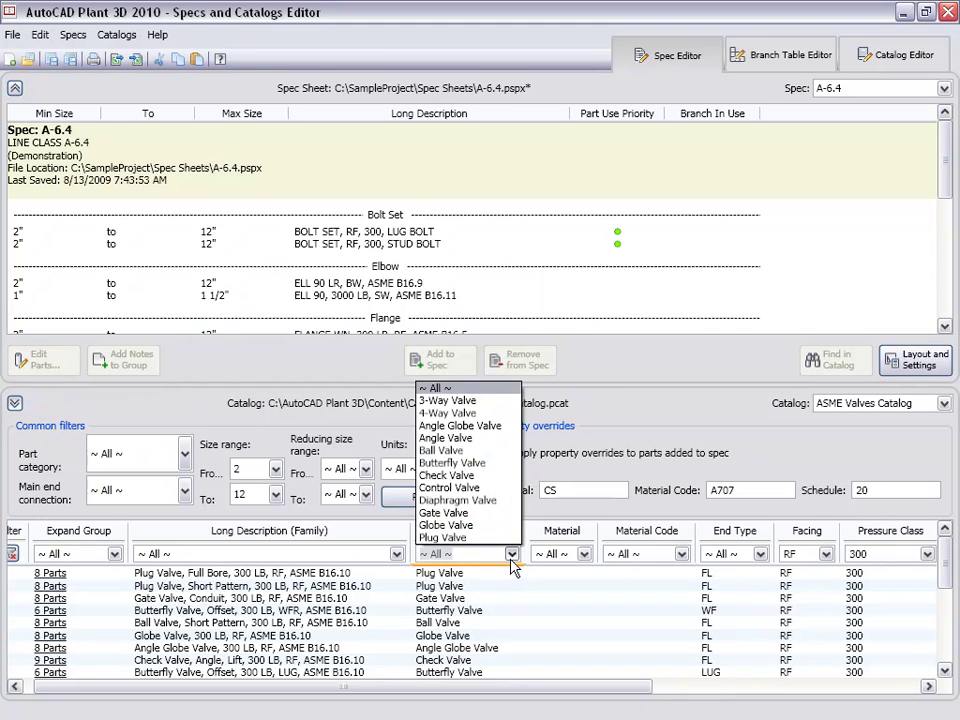
pyautogui.click(443, 512)
pyautogui.click(360, 586)
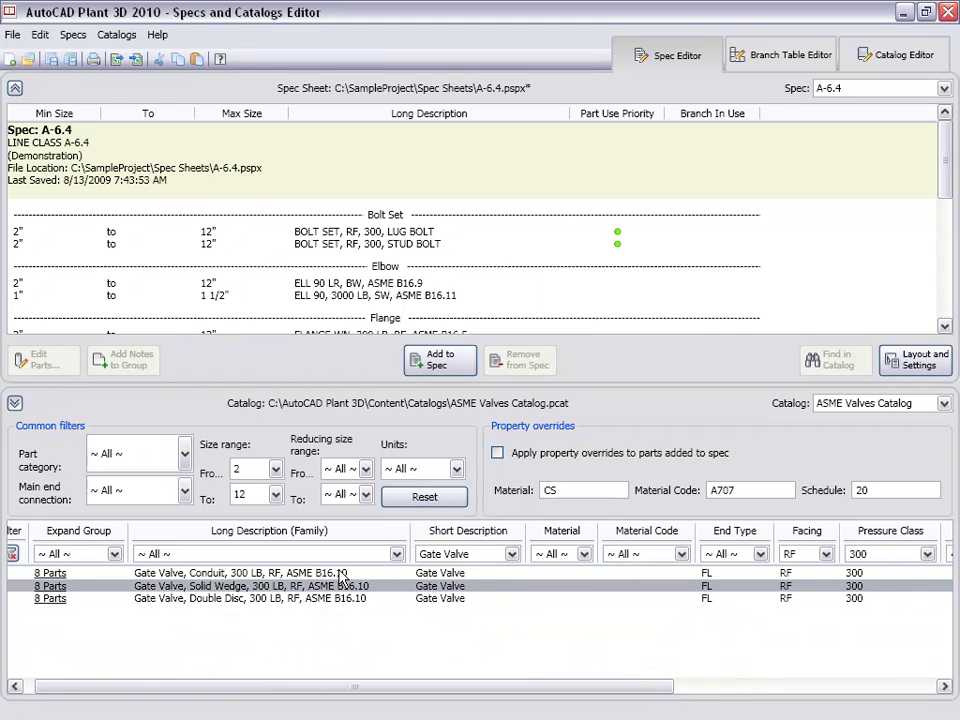
pyautogui.click(440, 360)
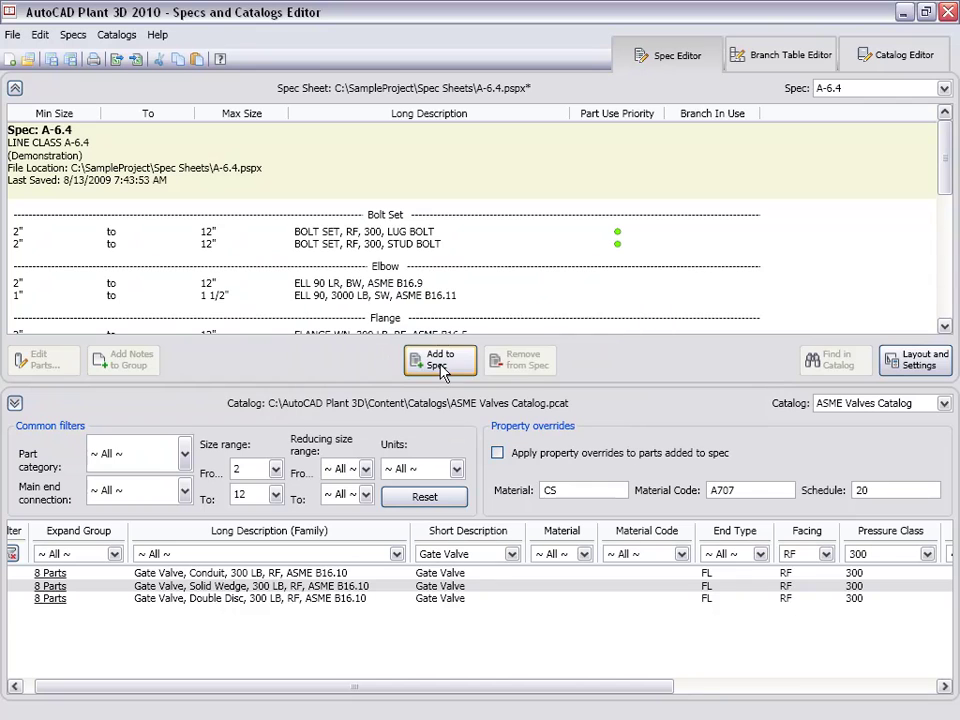
pyautogui.click(511, 554)
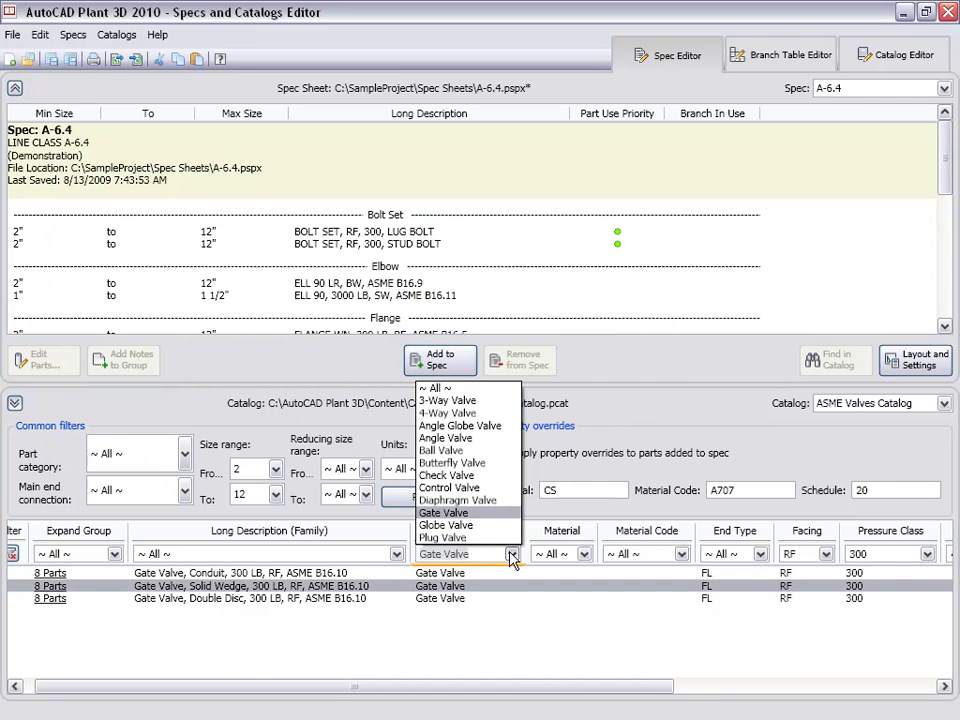
pyautogui.click(446, 475)
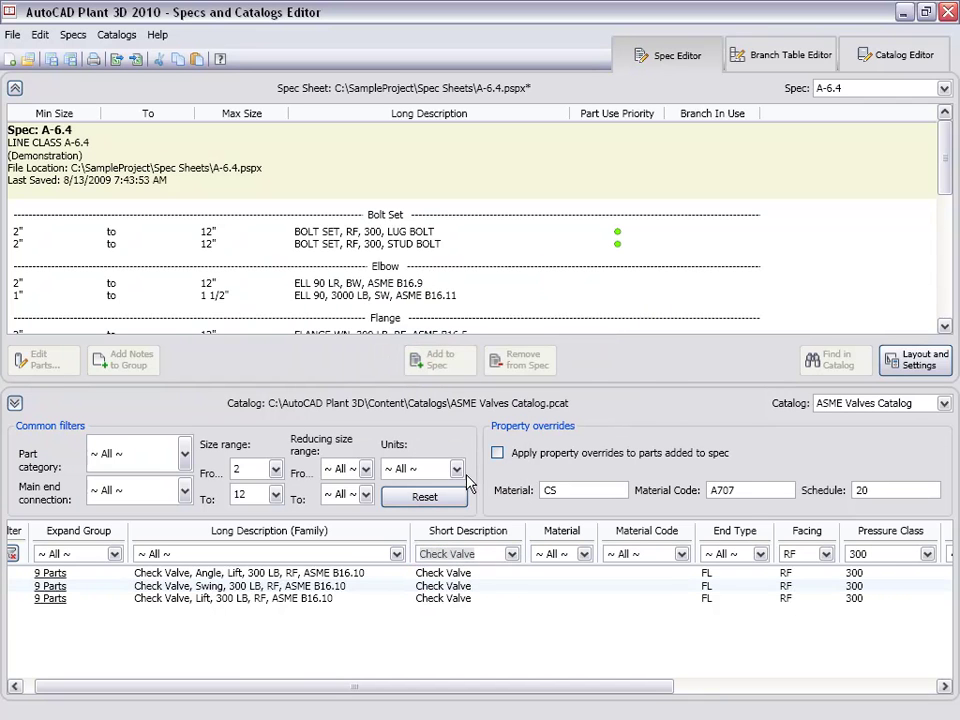
pyautogui.click(270, 598)
pyautogui.click(440, 359)
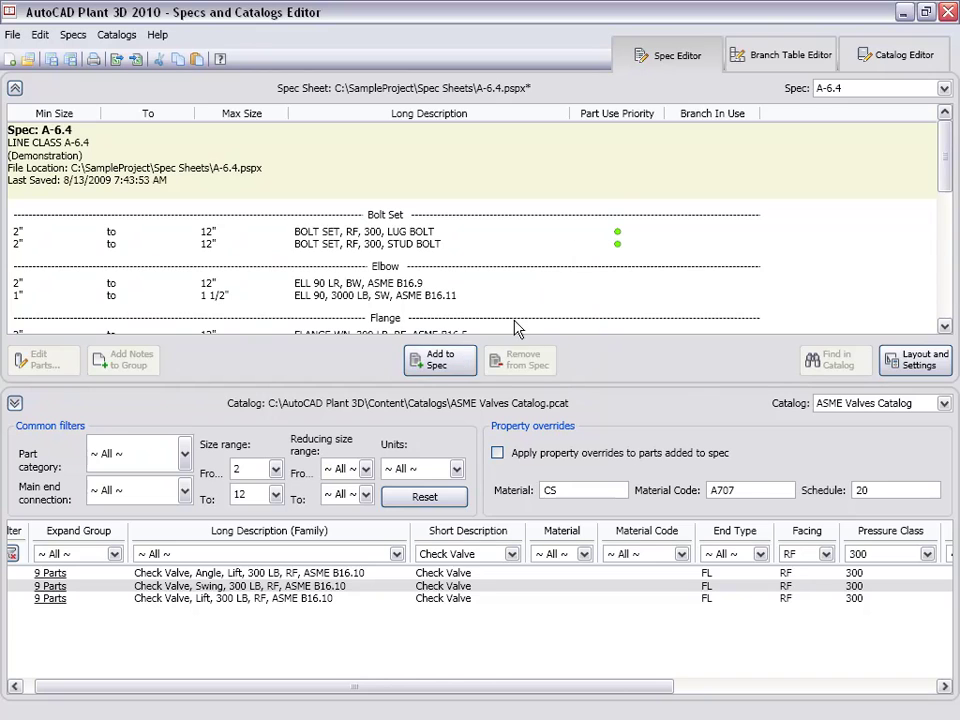
pyautogui.click(772, 55)
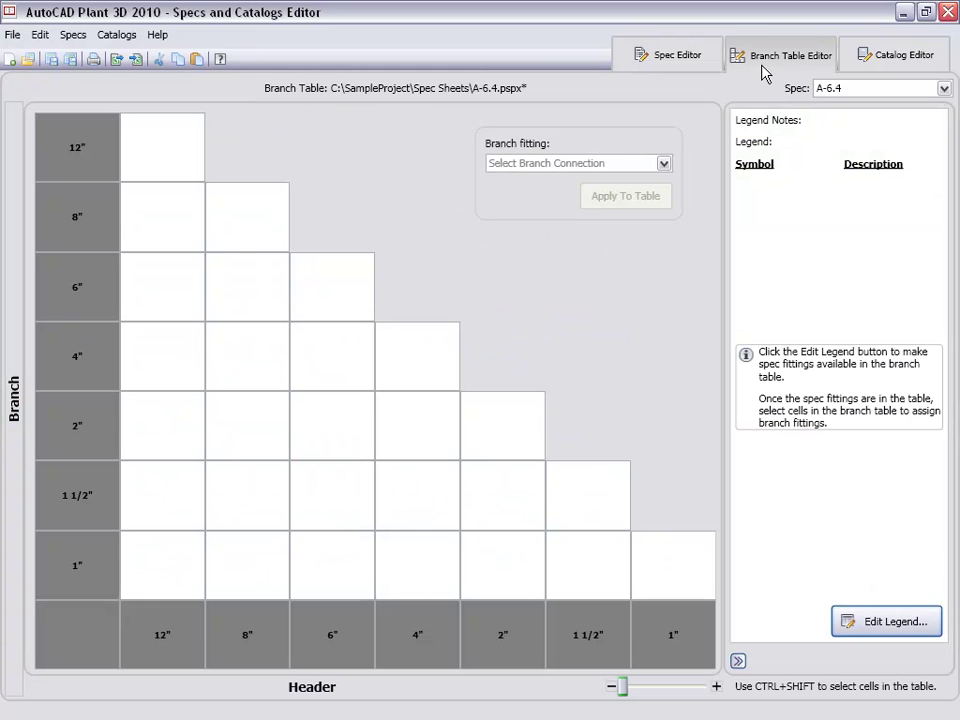
# - In Branch Table Setup, add a first branch connection row of type Tee
pyautogui.click(882, 622)
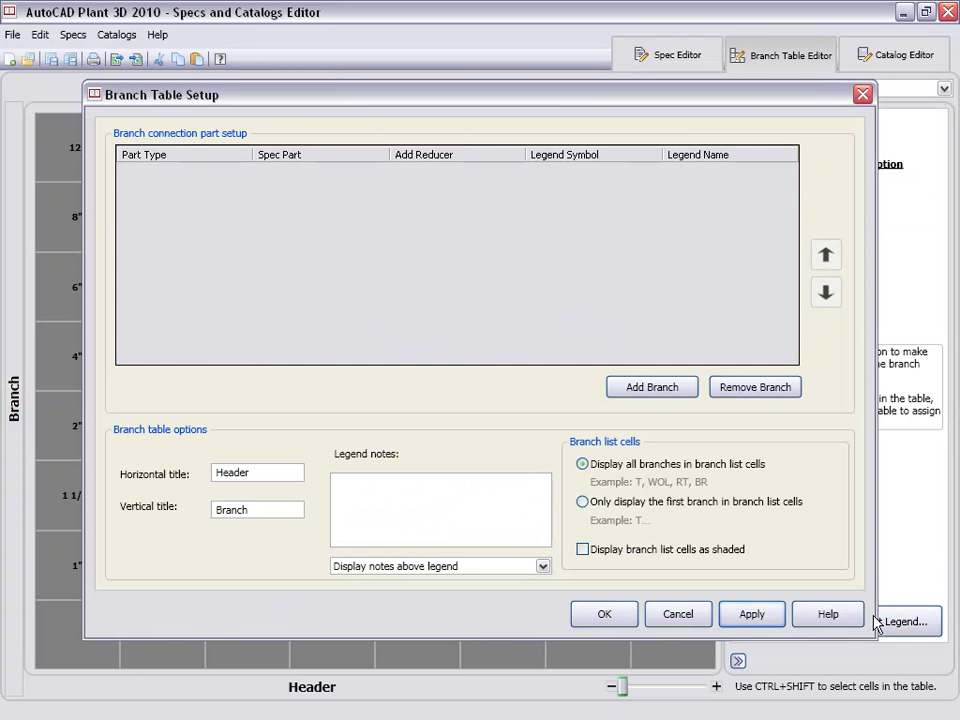
pyautogui.click(645, 394)
pyautogui.click(241, 172)
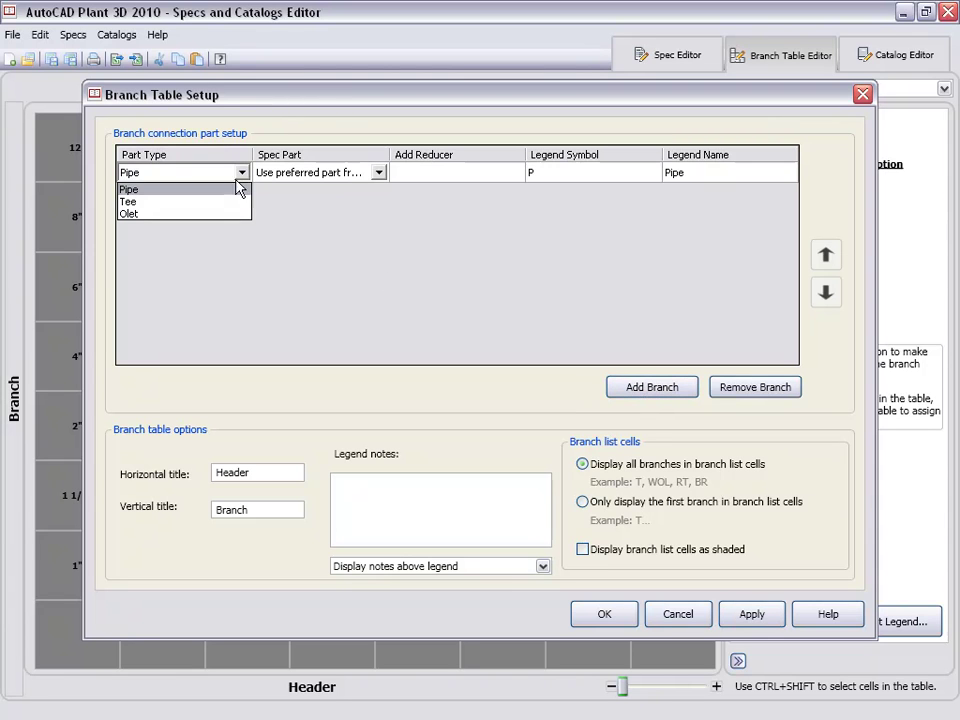
pyautogui.click(223, 202)
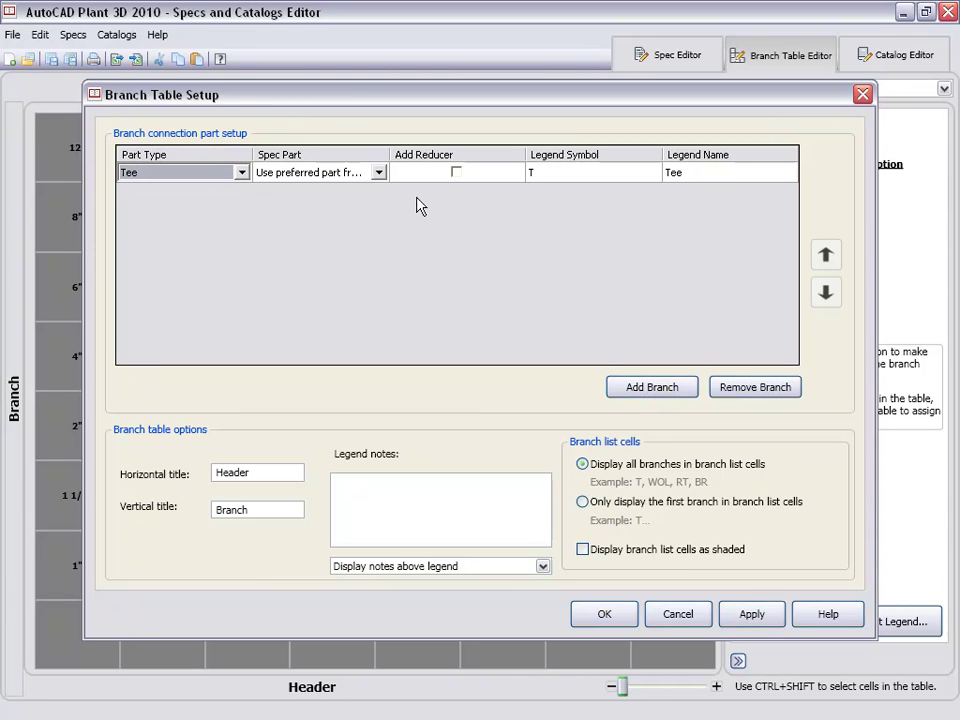
# - Add a Reducing Tee row with symbol TR and legend name Reducing Tee
pyautogui.click(636, 390)
pyautogui.click(241, 196)
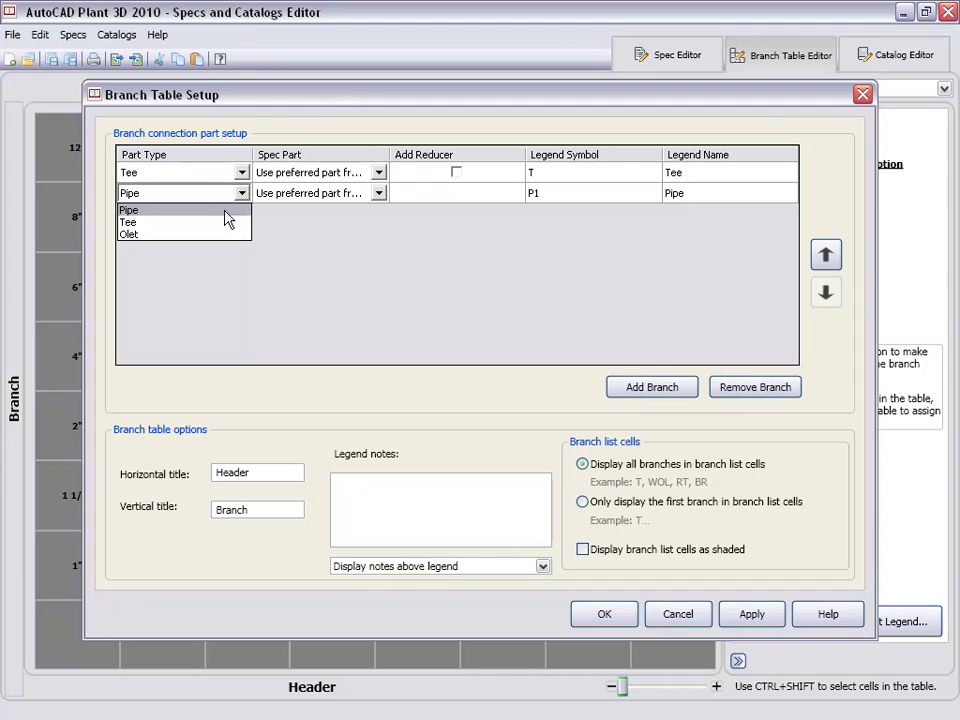
pyautogui.click(218, 221)
pyautogui.click(380, 198)
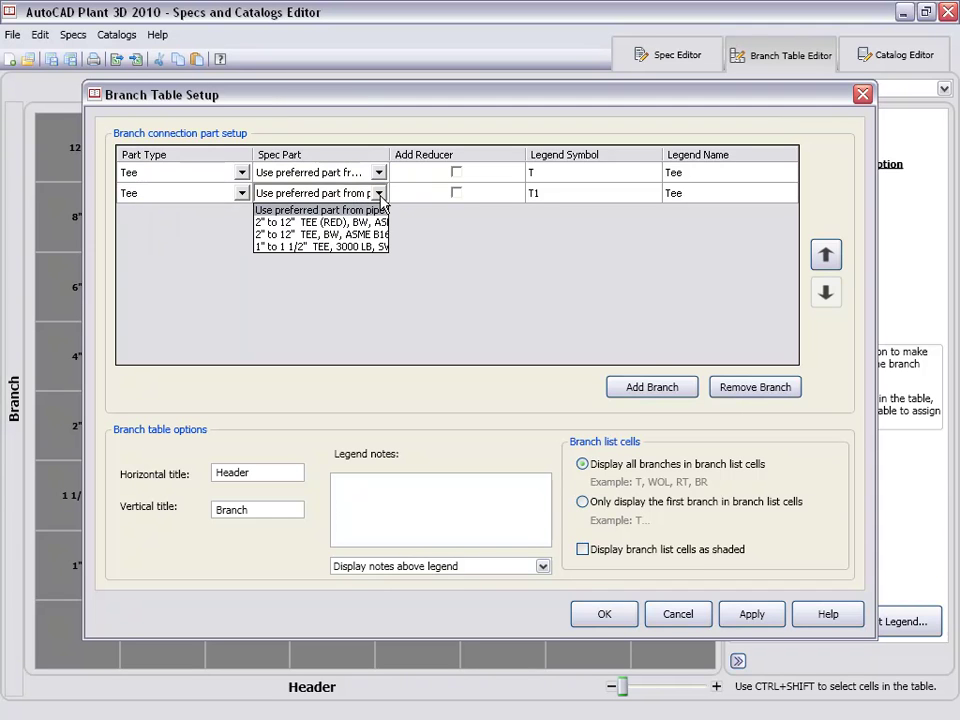
pyautogui.click(365, 221)
pyautogui.click(547, 199)
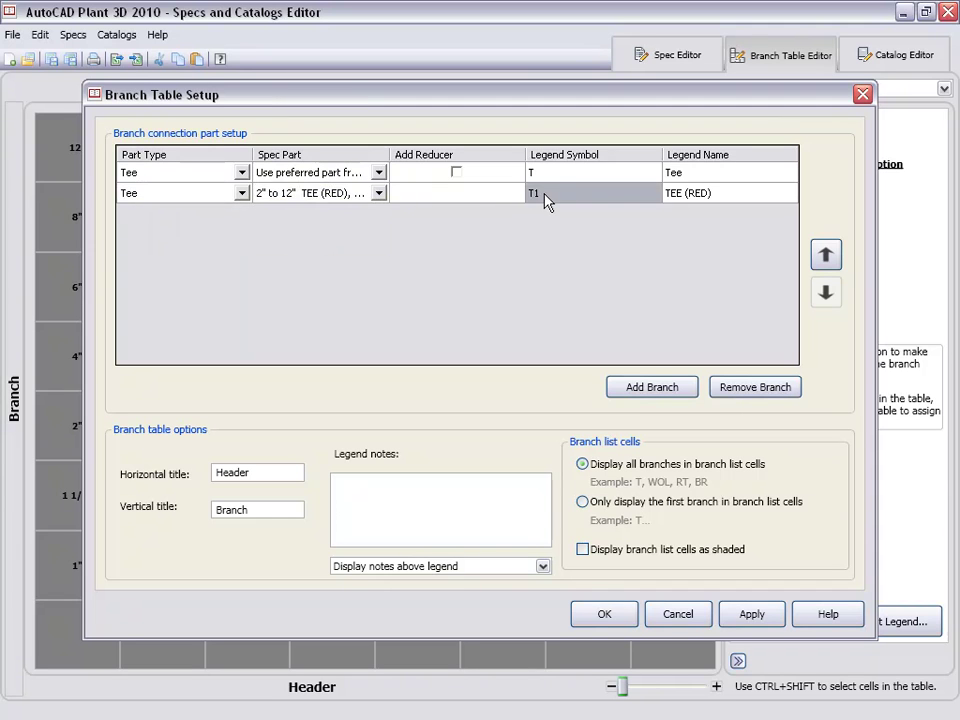
pyautogui.write('TR')
pyautogui.press('Tab')
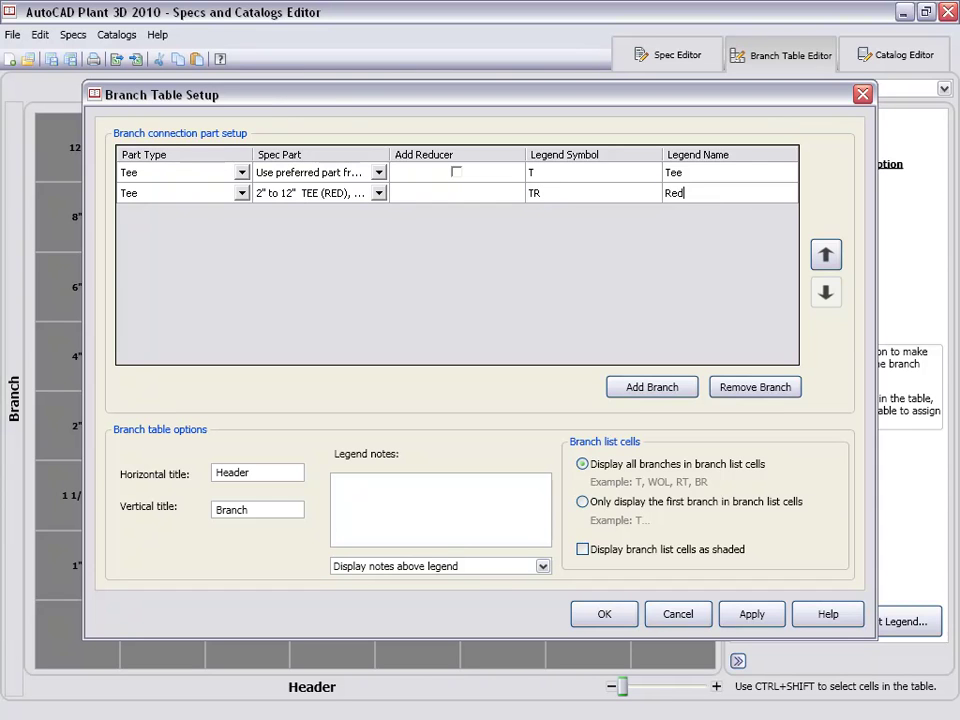
pyautogui.write('ucing Tee')
# - Add an Olet branch row with the legend symbol SOL
pyautogui.click(636, 388)
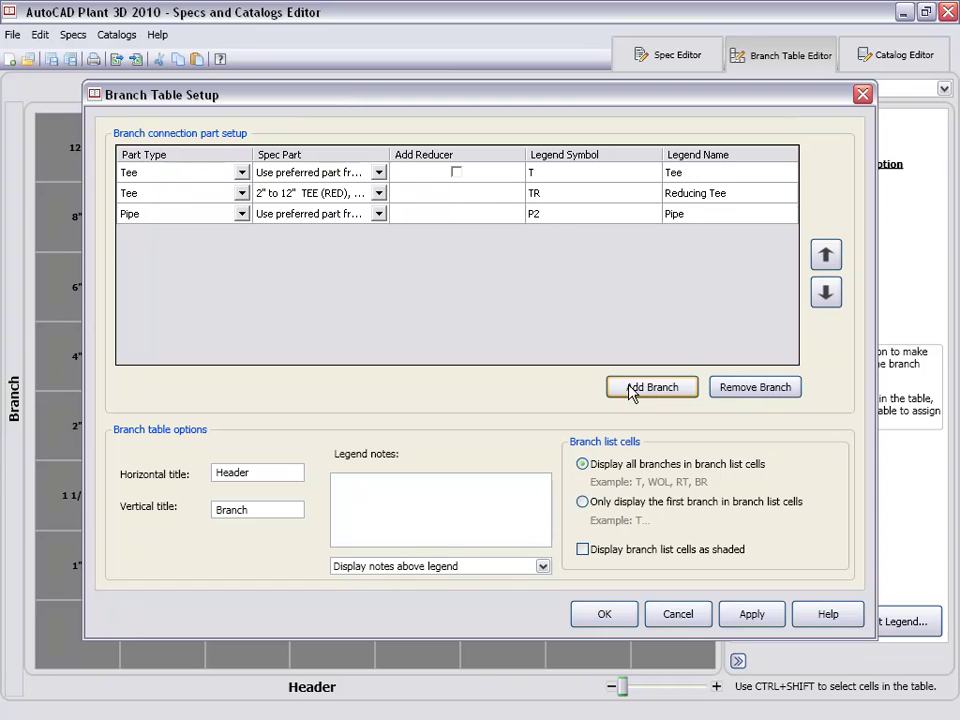
pyautogui.click(242, 220)
pyautogui.click(242, 220)
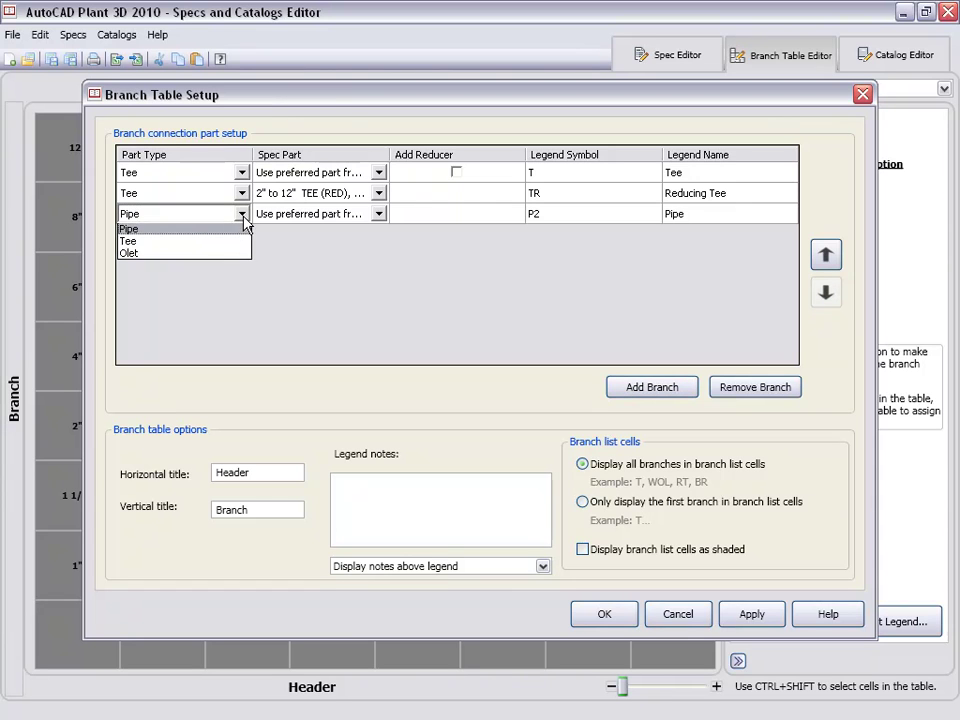
pyautogui.click(208, 256)
pyautogui.click(577, 216)
pyautogui.write('SOL')
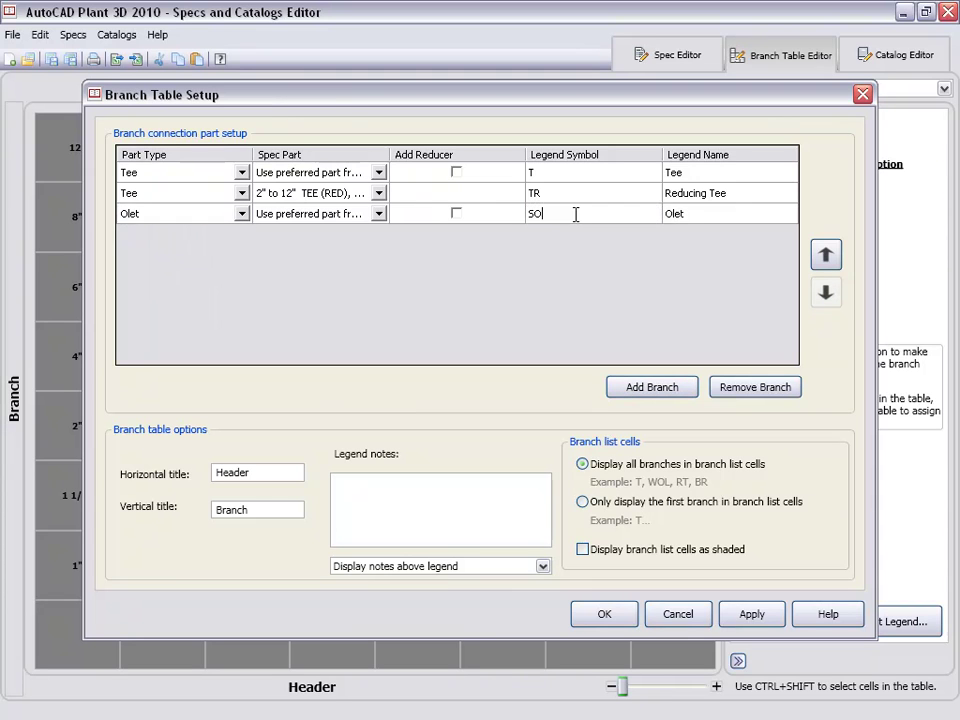
pyautogui.press('Tab')
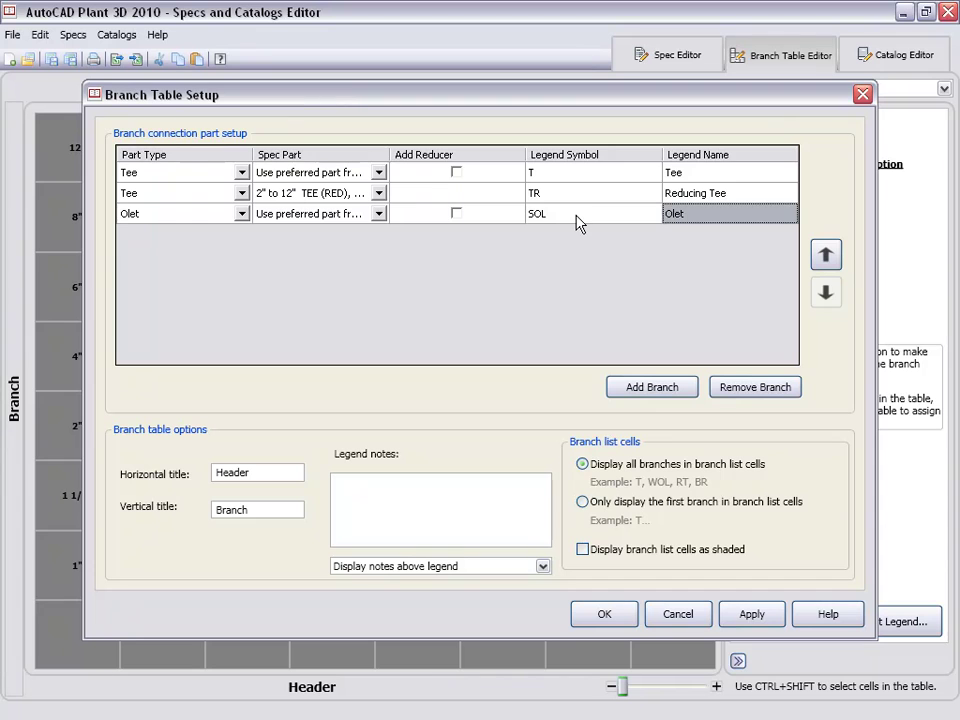
# - Add a fourth row with symbol S and legend name Stub-In, and accept the setup
pyautogui.click(646, 389)
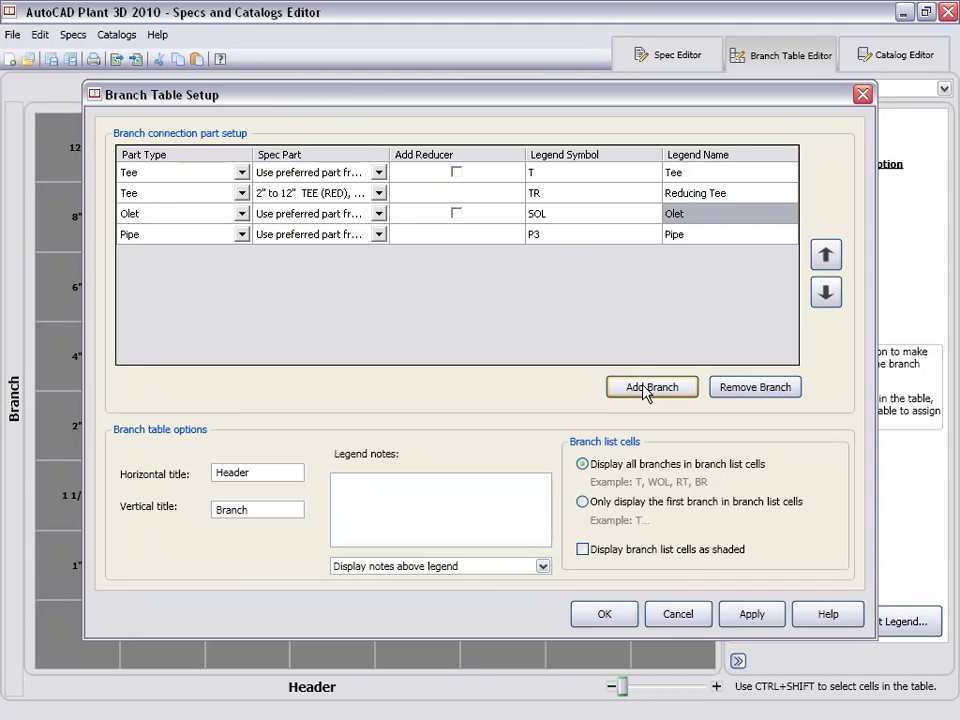
pyautogui.click(560, 238)
pyautogui.write('S')
pyautogui.press('Tab')
pyautogui.write('Stub-In')
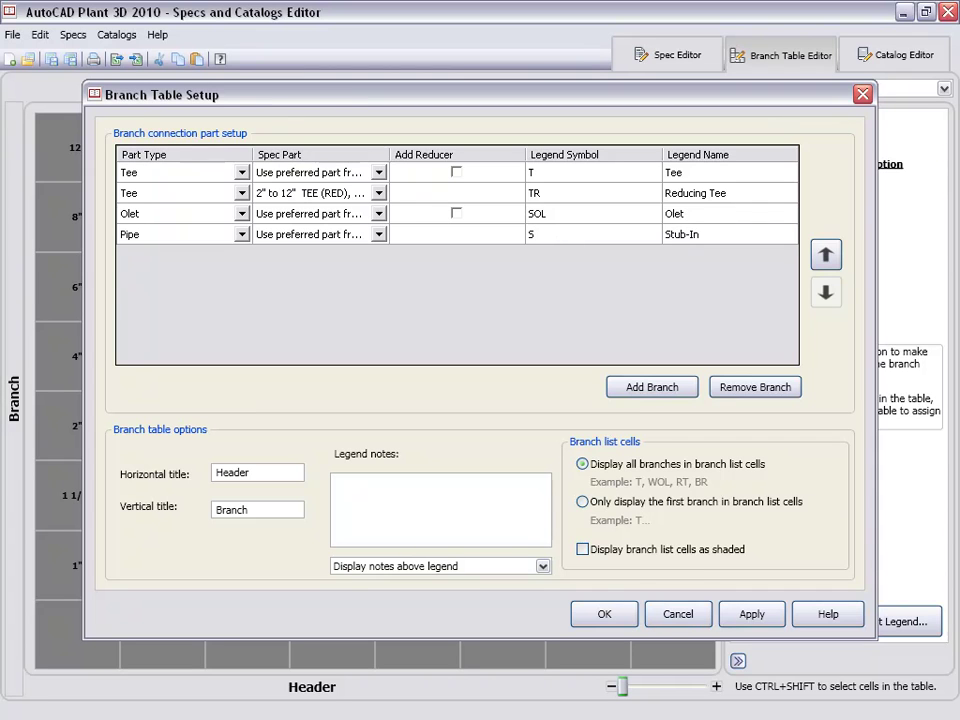
pyautogui.click(626, 613)
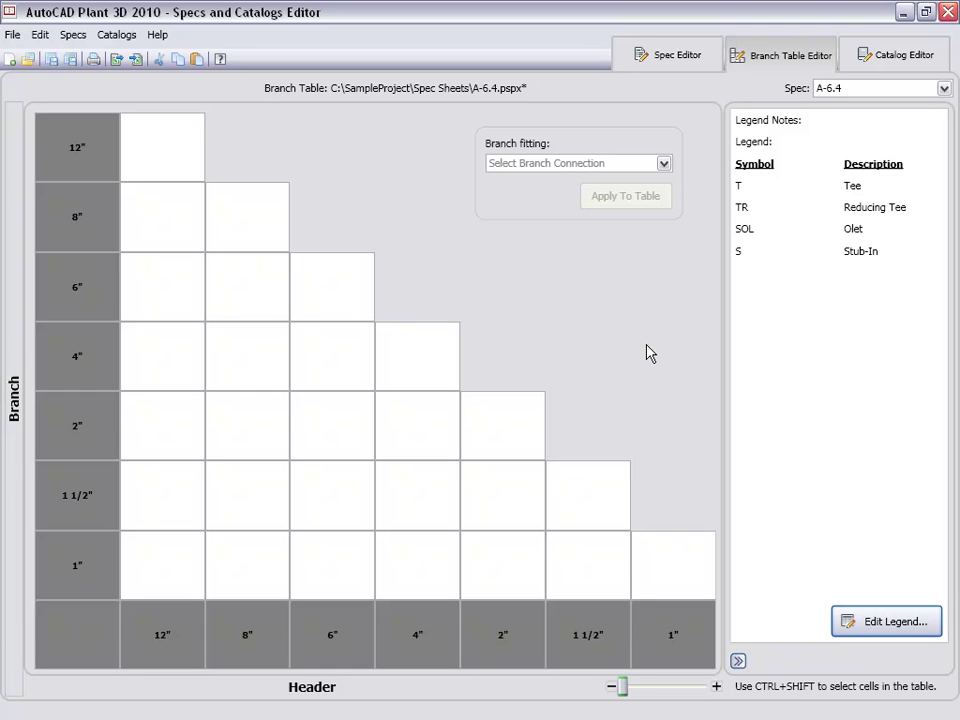
# - Save the spec and fill the equal-size diagonal cells (12" down to 1") with Tee
pyautogui.hotkey('ctrl', 's')
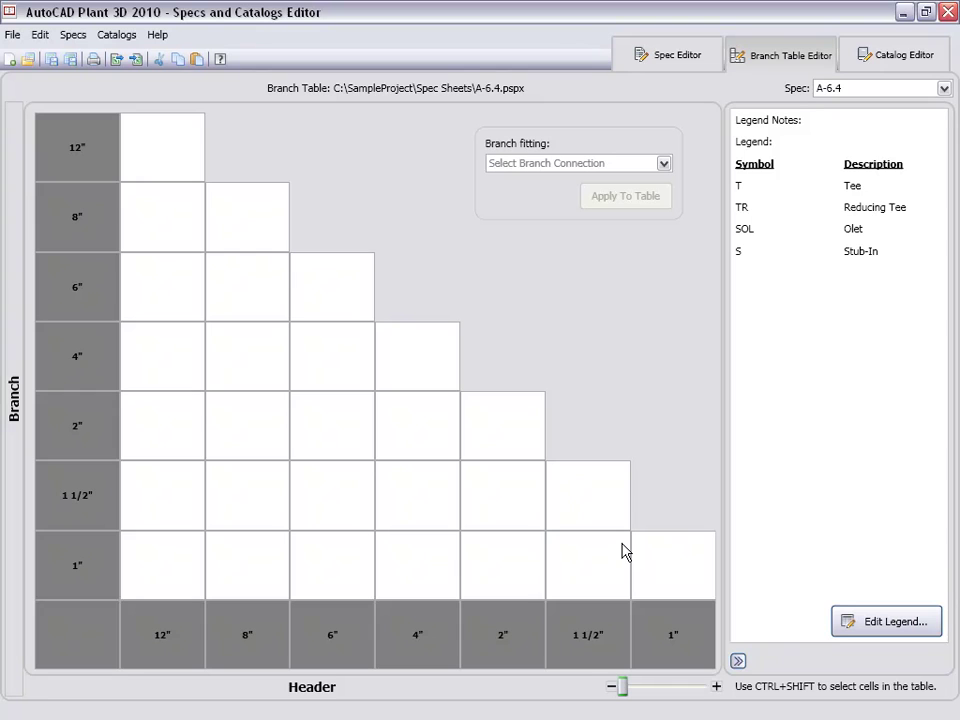
pyautogui.click(663, 164)
pyautogui.click(640, 180)
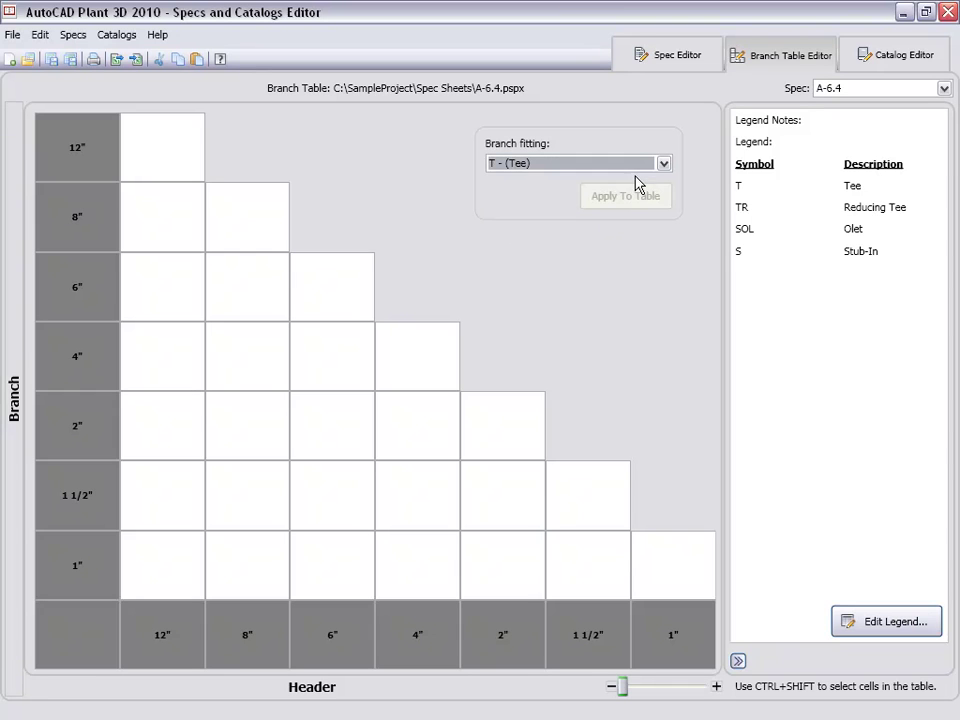
pyautogui.click(182, 152)
pyautogui.keyDown('ctrl'); pyautogui.keyDown('shift'); pyautogui.click(253, 235); pyautogui.keyUp('shift'); pyautogui.keyUp('ctrl')
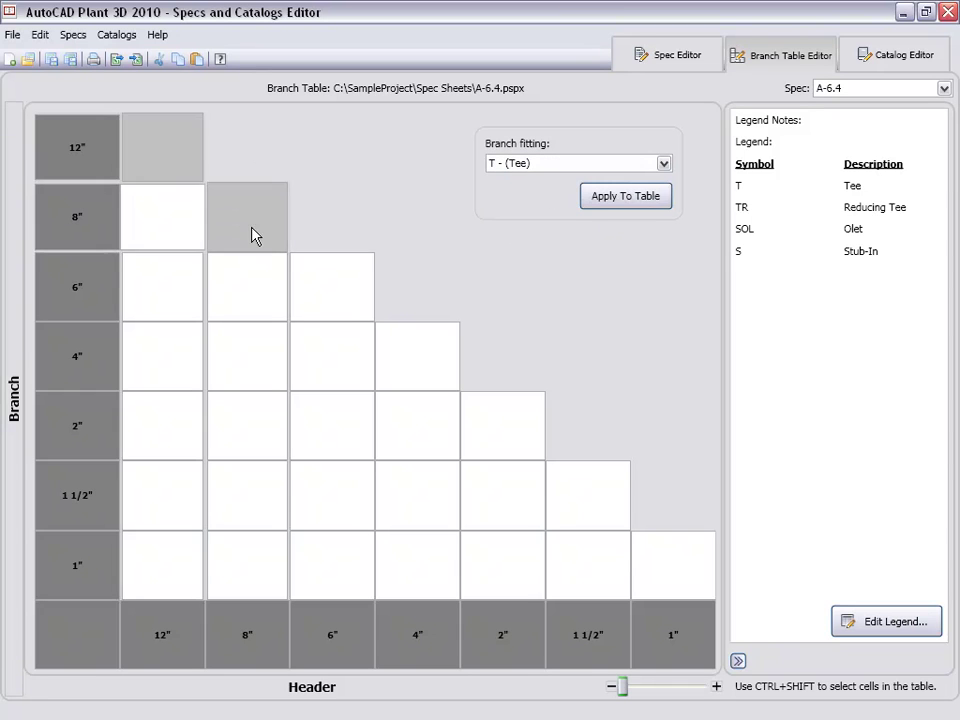
pyautogui.keyDown('ctrl'); pyautogui.keyDown('shift'); pyautogui.click(345, 305); pyautogui.keyUp('shift'); pyautogui.keyUp('ctrl')
pyautogui.keyDown('ctrl'); pyautogui.keyDown('shift'); pyautogui.click(409, 360); pyautogui.keyUp('shift'); pyautogui.keyUp('ctrl')
pyautogui.keyDown('ctrl'); pyautogui.keyDown('shift'); pyautogui.click(497, 425); pyautogui.keyUp('shift'); pyautogui.keyUp('ctrl')
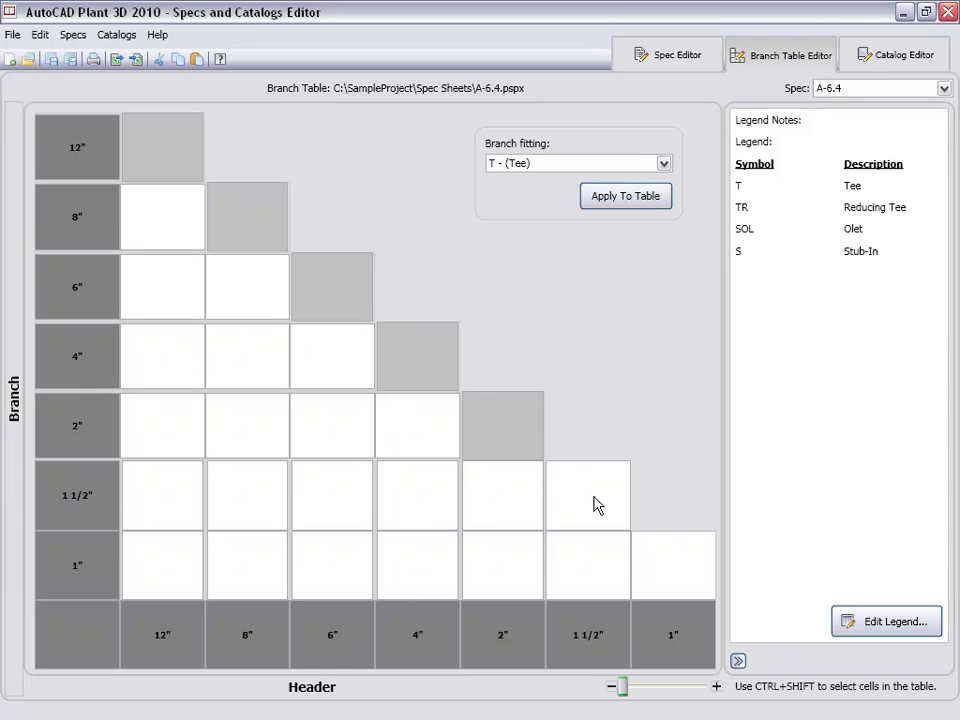
pyautogui.keyDown('ctrl'); pyautogui.keyDown('shift'); pyautogui.click(594, 506); pyautogui.keyUp('shift'); pyautogui.keyUp('ctrl')
pyautogui.keyDown('ctrl'); pyautogui.keyDown('shift'); pyautogui.click(676, 573); pyautogui.keyUp('shift'); pyautogui.keyUp('ctrl')
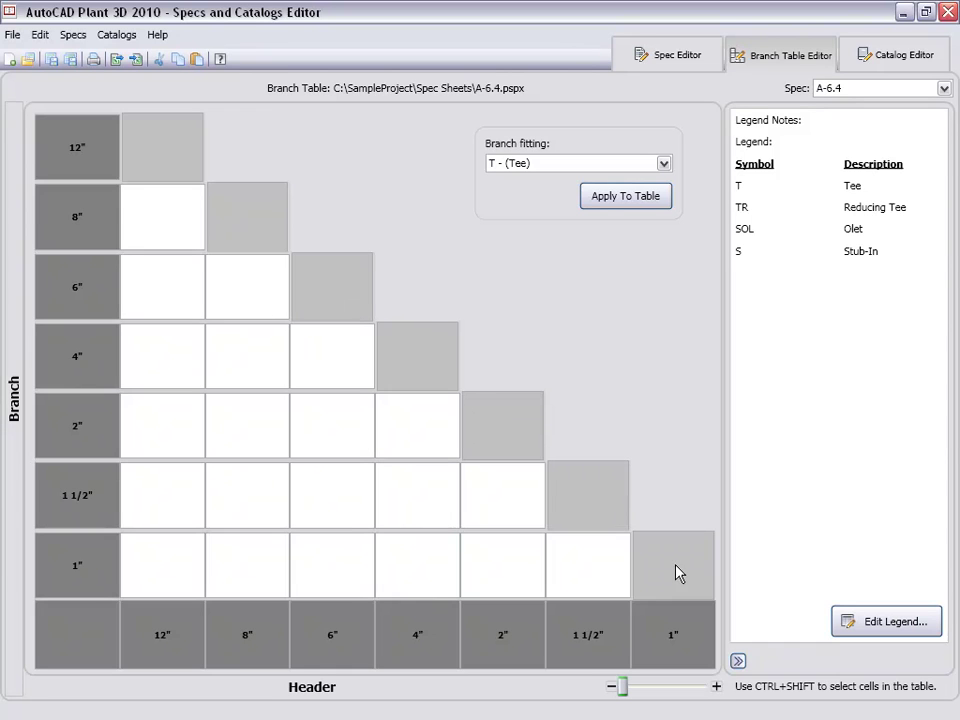
pyautogui.click(601, 197)
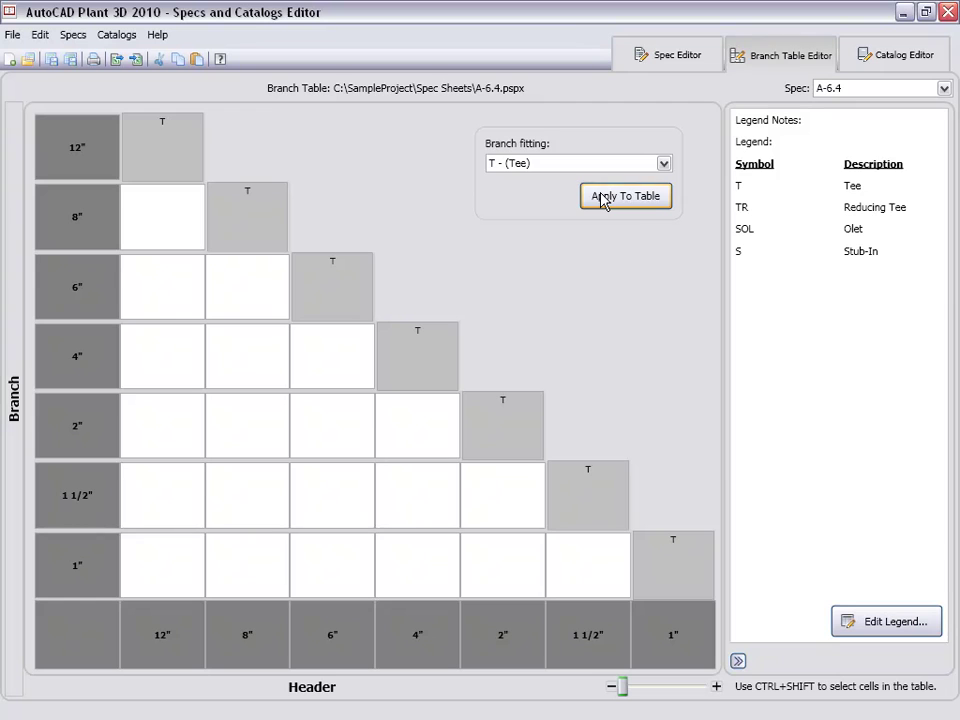
# - Fill the next diagonal (8" on 12", 6" on 8", 4" on 6", 2" on 4") with Reducing Tee
pyautogui.click(158, 228)
pyautogui.keyDown('ctrl'); pyautogui.keyDown('shift'); pyautogui.click(262, 306); pyautogui.keyUp('shift'); pyautogui.keyUp('ctrl')
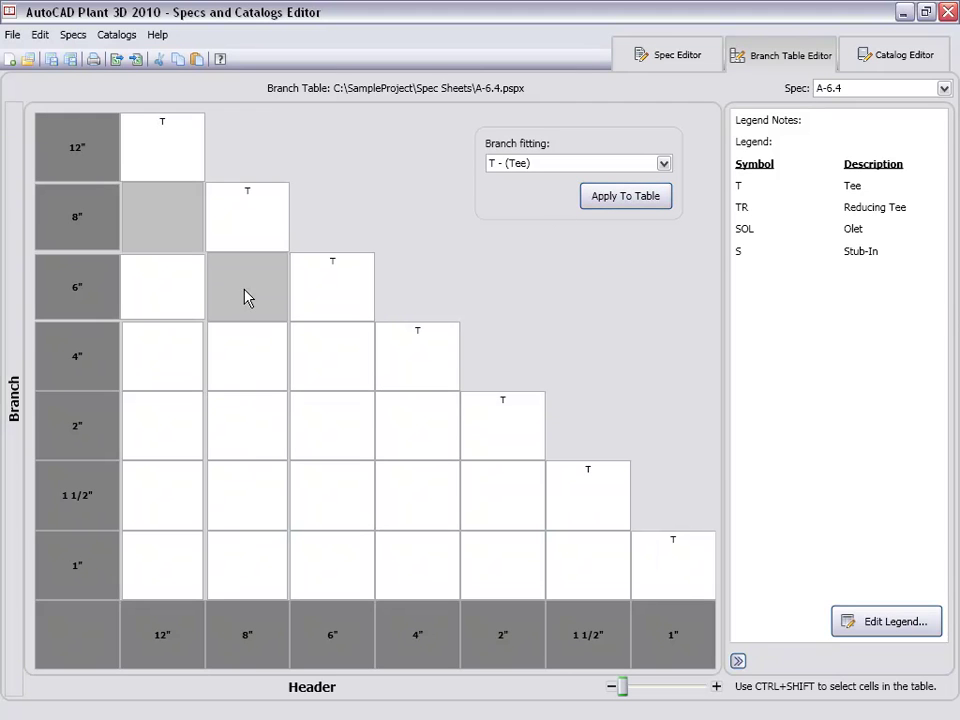
pyautogui.keyDown('ctrl'); pyautogui.keyDown('shift'); pyautogui.click(345, 365); pyautogui.keyUp('shift'); pyautogui.keyUp('ctrl')
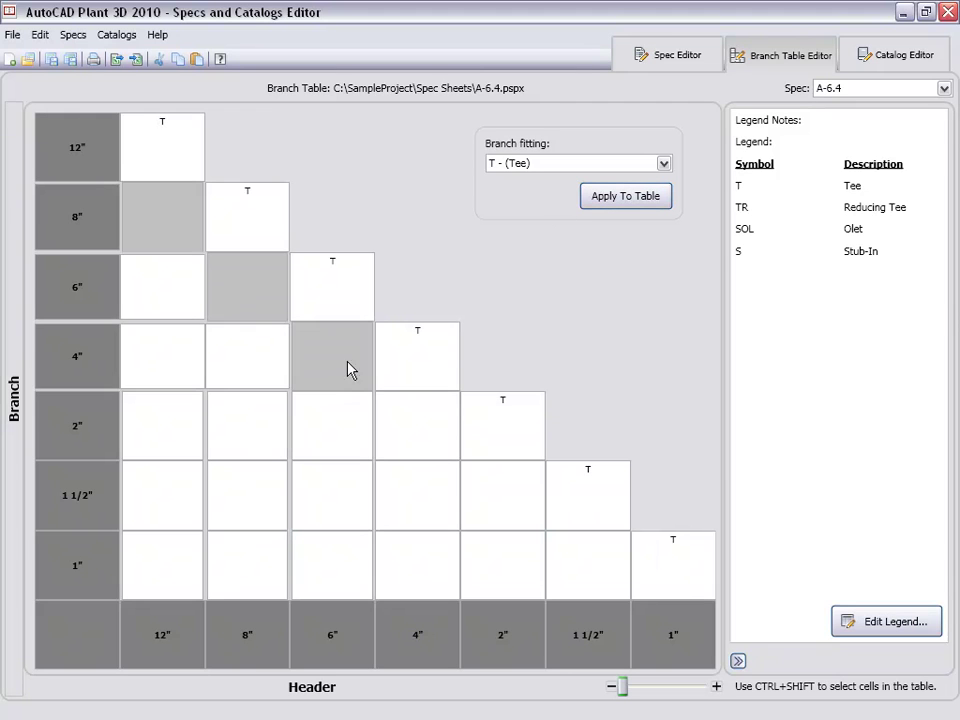
pyautogui.keyDown('ctrl'); pyautogui.keyDown('shift'); pyautogui.click(403, 420); pyautogui.keyUp('shift'); pyautogui.keyUp('ctrl')
pyautogui.click(663, 163)
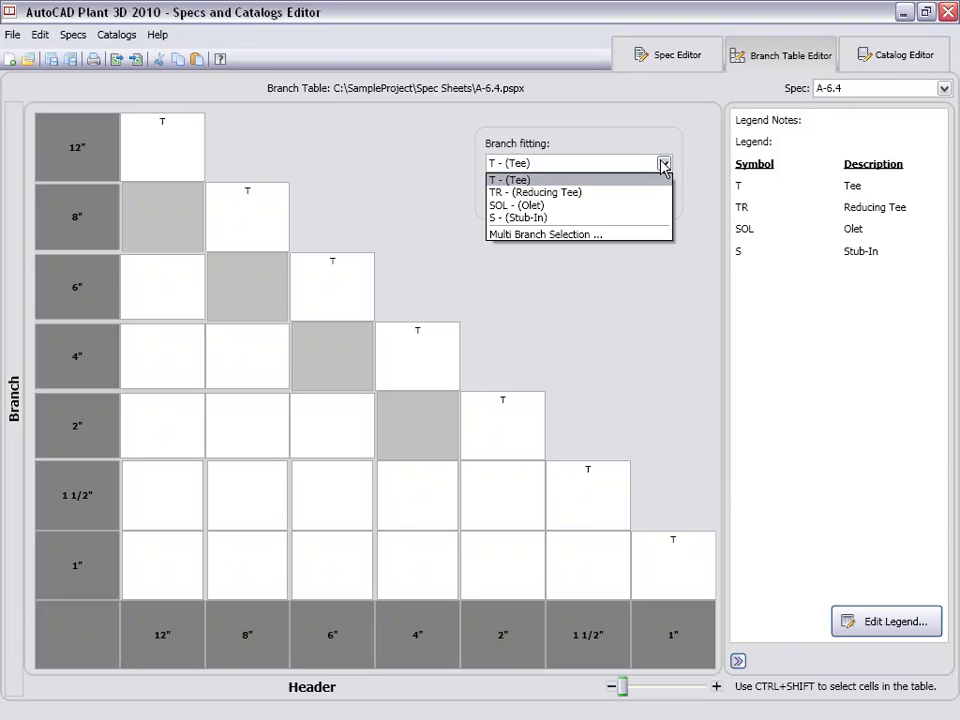
pyautogui.click(608, 191)
pyautogui.click(614, 199)
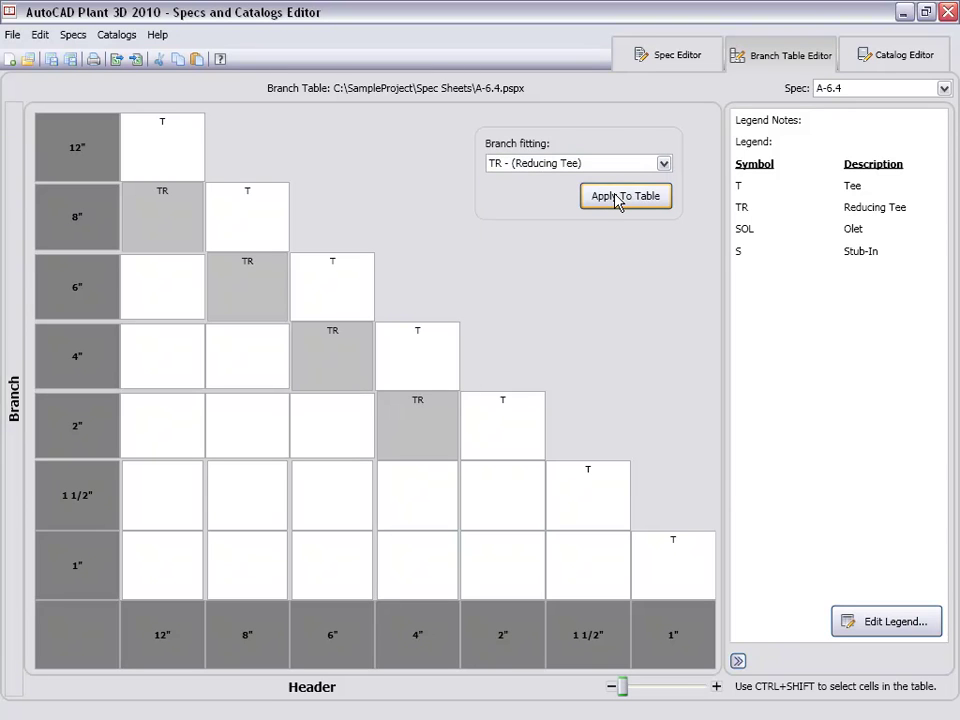
# - Select the 1 1/2" and 1" branch cells, excluding the equal tee, and choose Olet
pyautogui.click(166, 511)
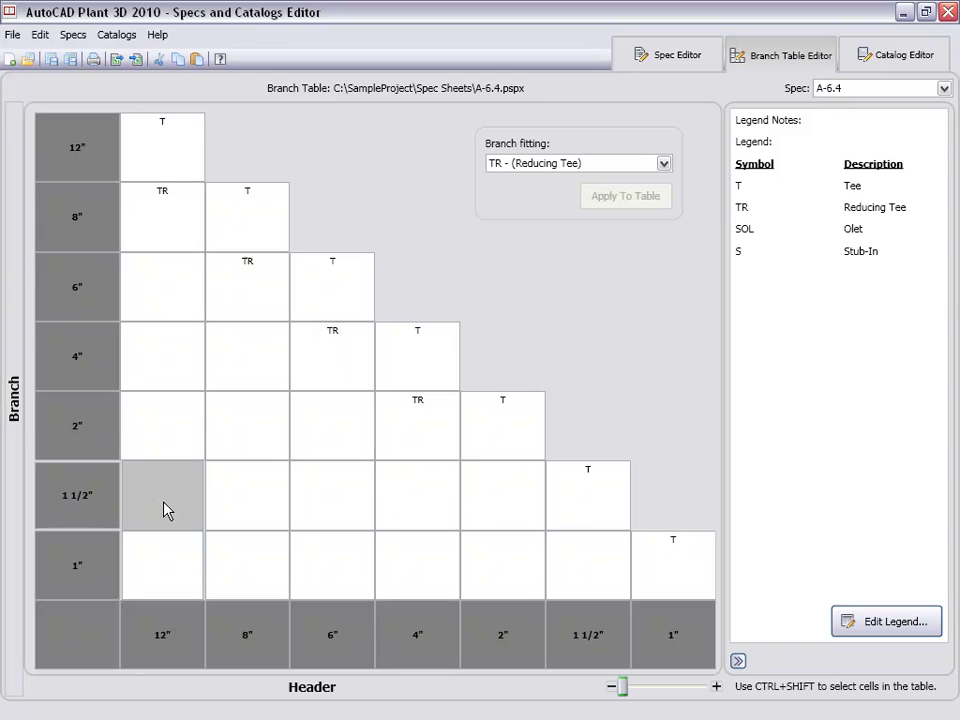
pyautogui.keyDown('ctrl'); pyautogui.keyDown('shift'); pyautogui.click(502, 589); pyautogui.keyUp('shift'); pyautogui.keyUp('ctrl')
pyautogui.keyDown('ctrl'); pyautogui.click(598, 513); pyautogui.keyUp('ctrl')
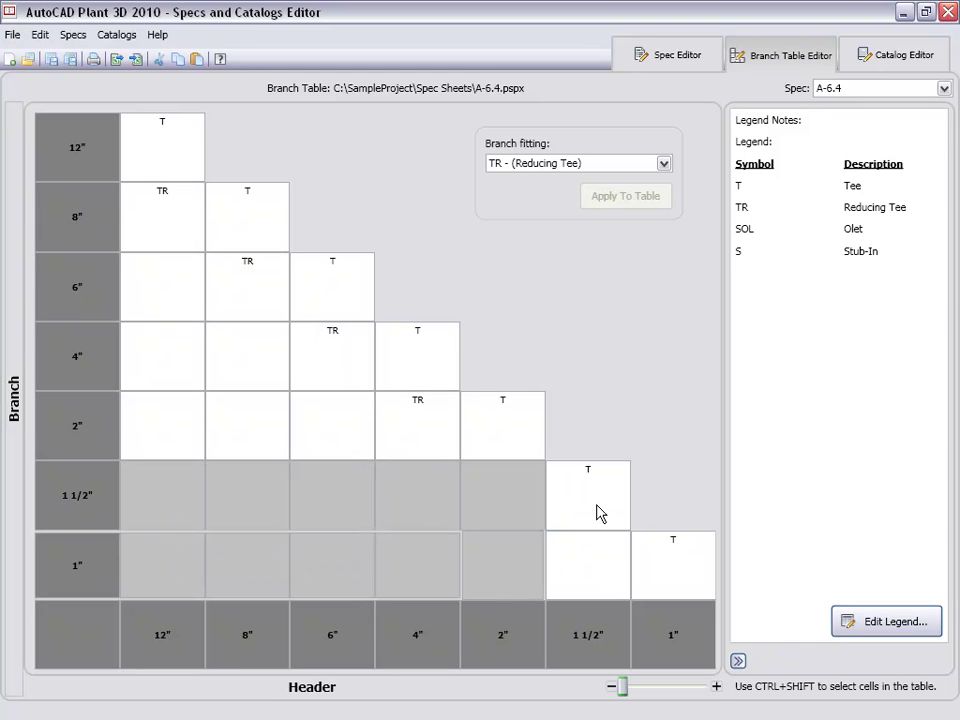
pyautogui.click(663, 163)
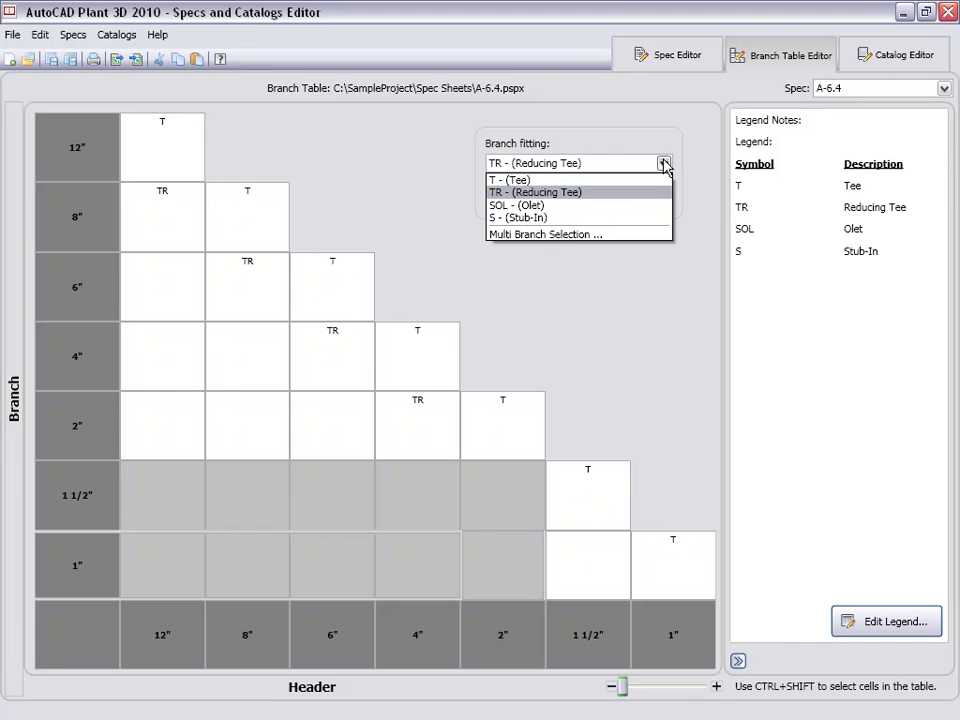
pyautogui.click(583, 206)
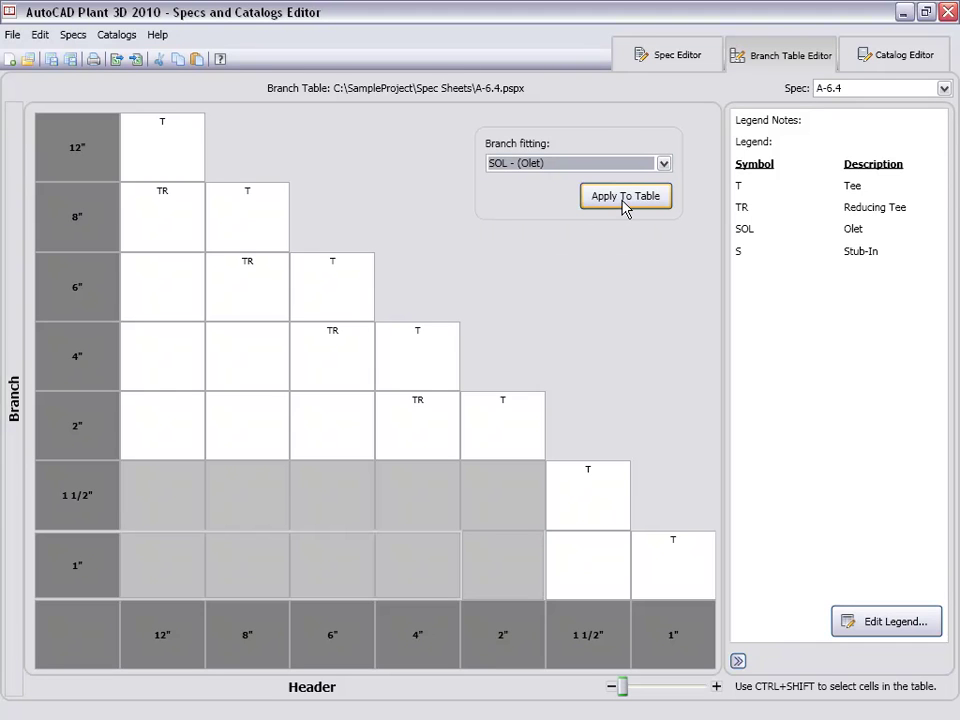
# - Apply Olet to the small-branch cells and Stub-In to the remaining 6" to 2" branch cells
pyautogui.click(625, 197)
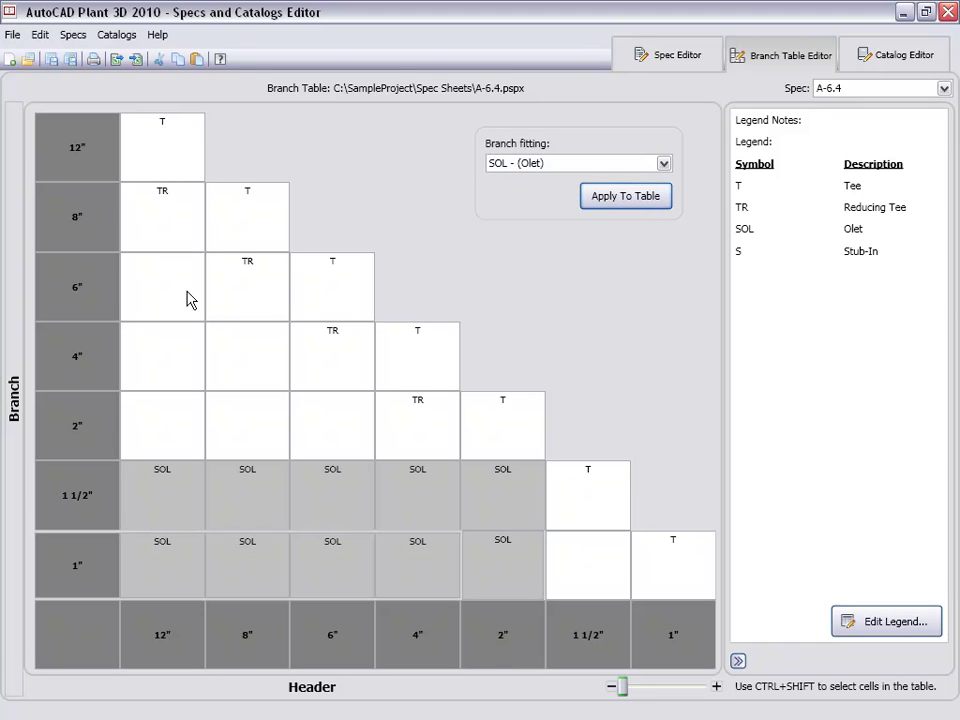
pyautogui.moveTo(190, 300); pyautogui.dragTo(168, 437)
pyautogui.keyDown('ctrl'); pyautogui.click(250, 437); pyautogui.keyUp('ctrl')
pyautogui.keyDown('ctrl'); pyautogui.click(257, 381); pyautogui.keyUp('ctrl')
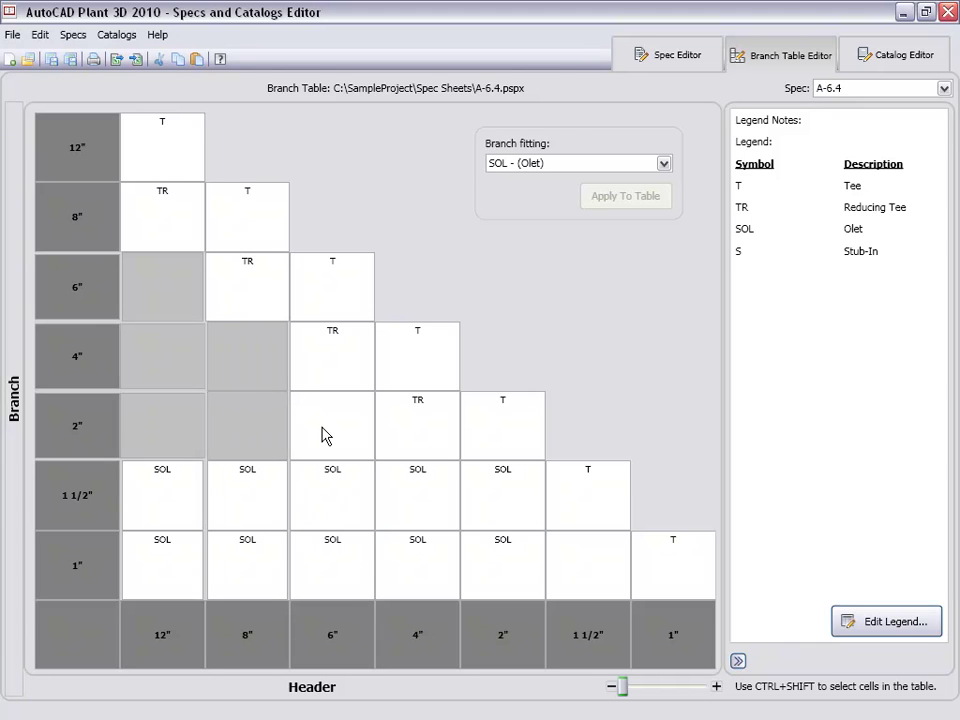
pyautogui.keyDown('ctrl'); pyautogui.click(326, 435); pyautogui.keyUp('ctrl')
pyautogui.click(665, 163)
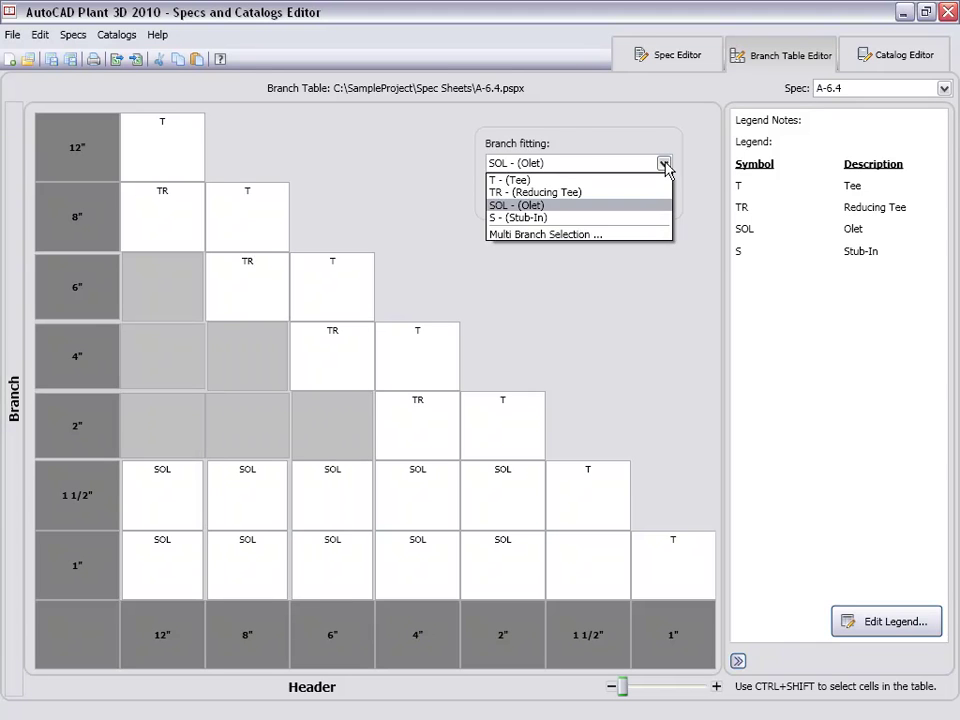
pyautogui.click(544, 217)
pyautogui.click(643, 200)
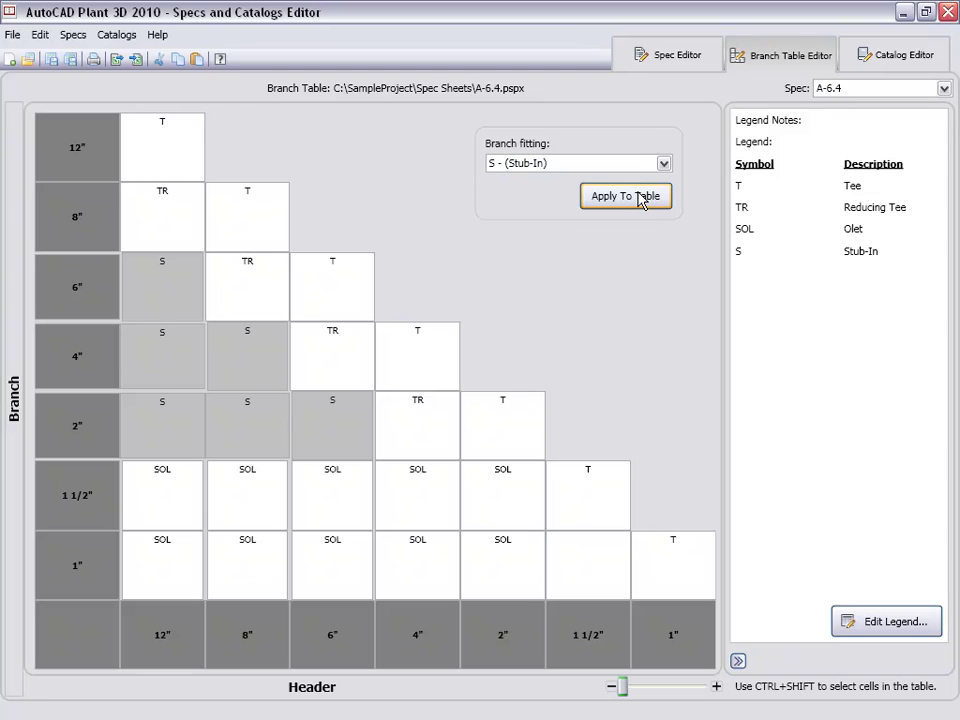
# - Allow both TR and S for the 8" branch on 12" header cell
pyautogui.doubleClick(165, 225)
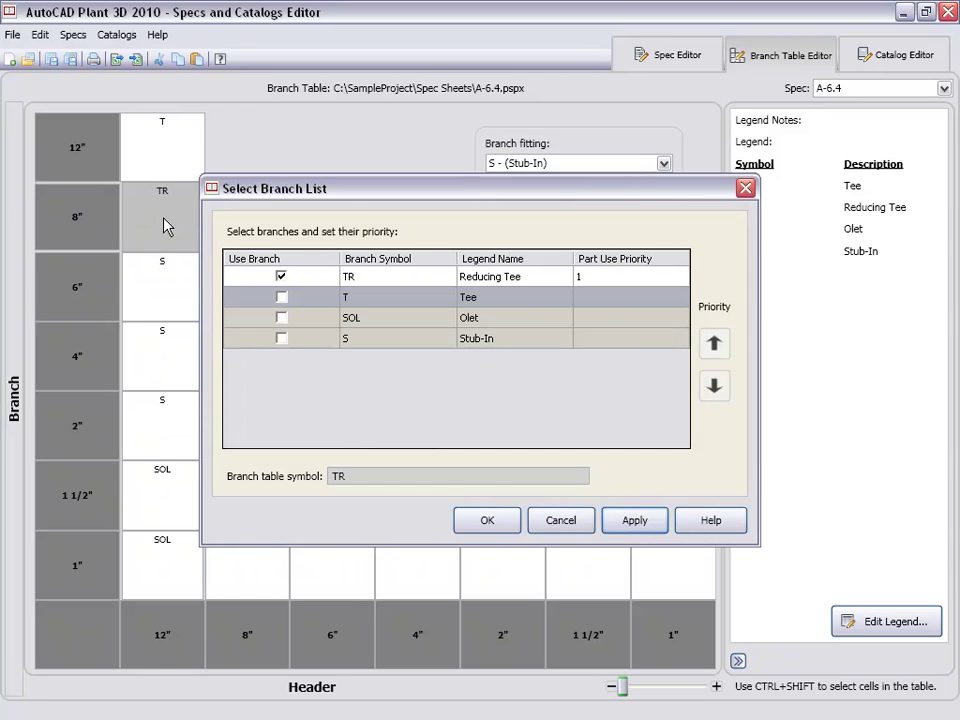
pyautogui.click(281, 339)
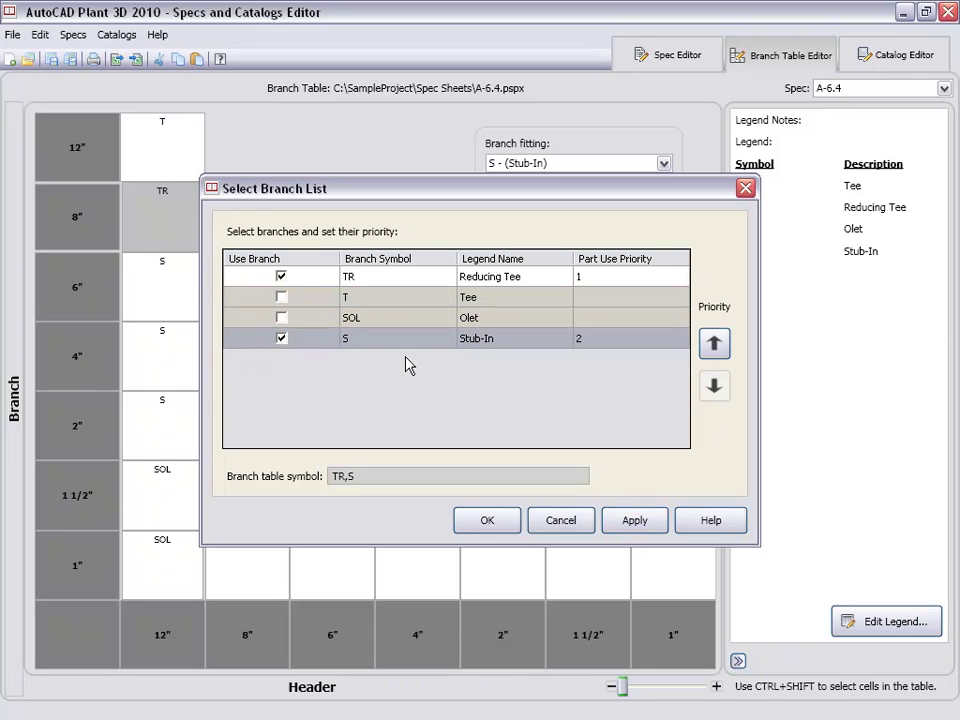
pyautogui.click(487, 521)
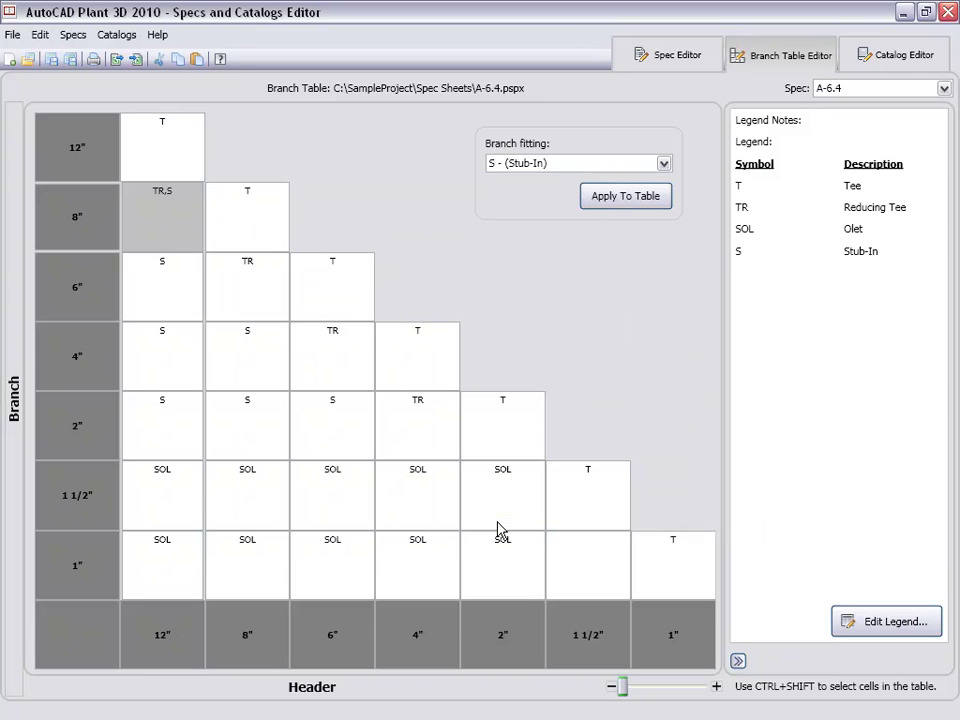